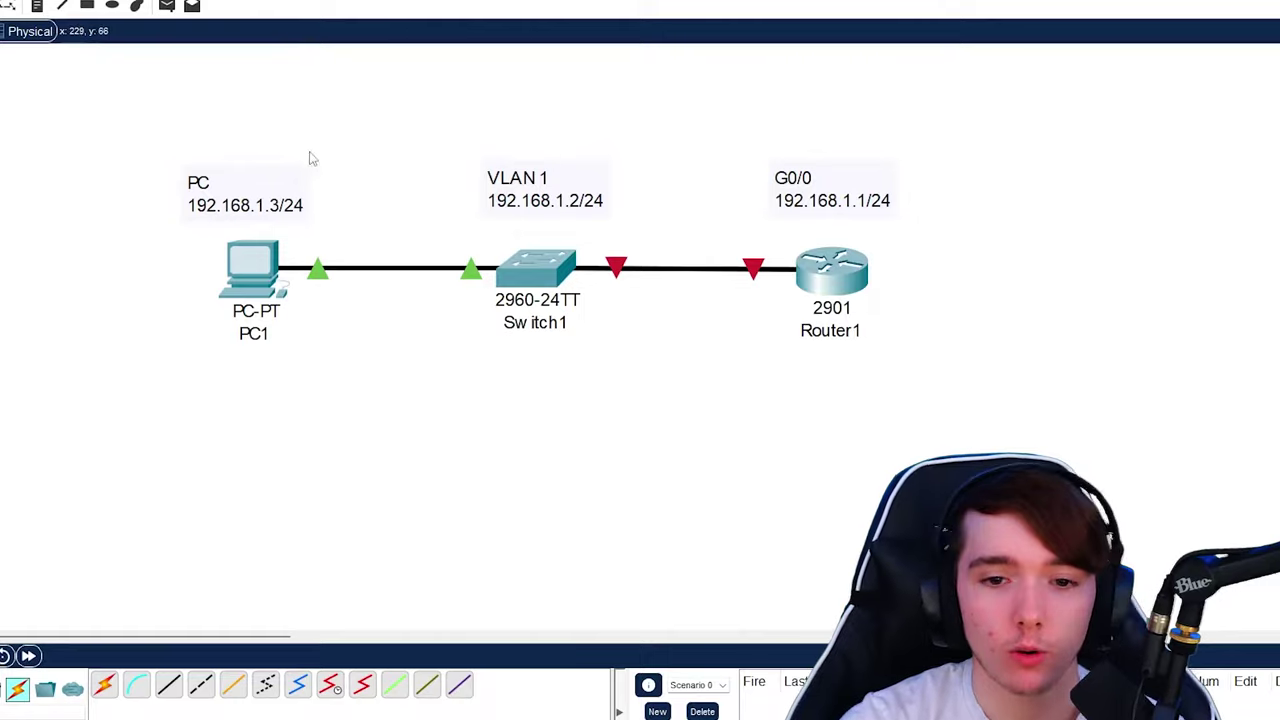
Step: Move the 192.168.1.3/24 note slightly higher above PC1 and select PC1
{"action": "left_click_drag", "start_coordinate": [249, 185], "coordinate": [249, 175]}
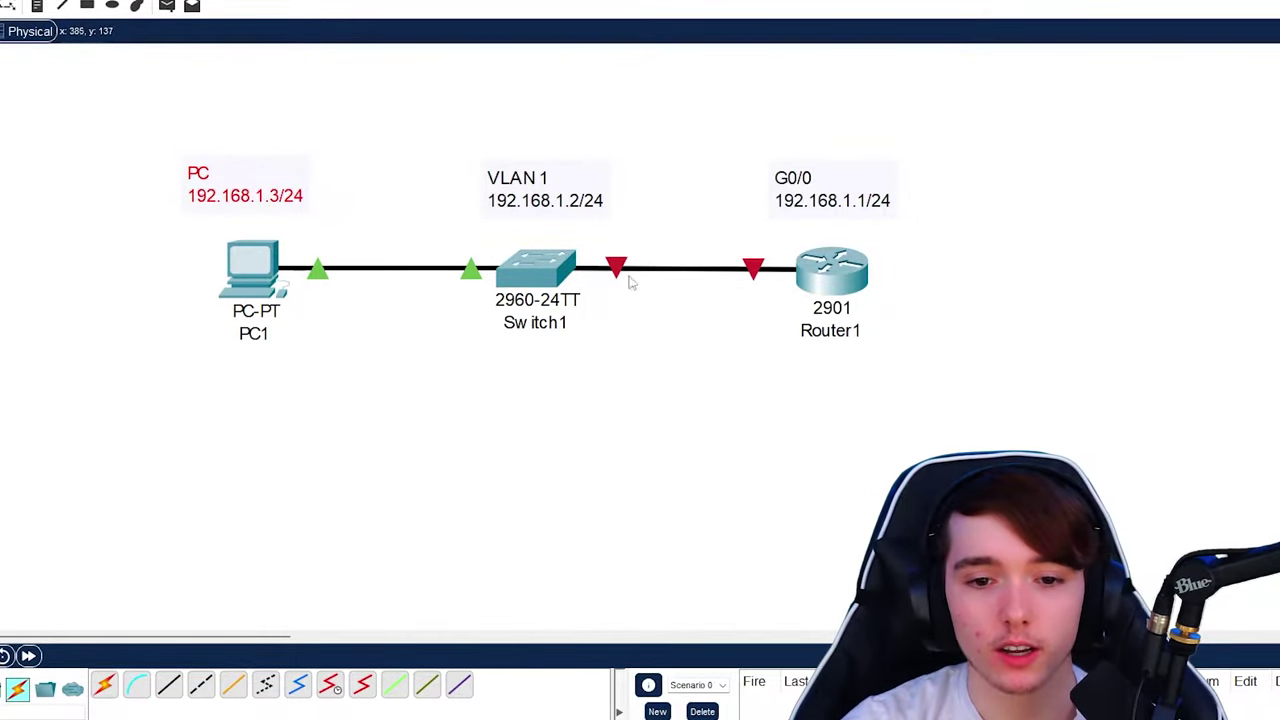
{"action": "left_click", "coordinate": [226, 254]}
Step: Set PC1's IP Configuration to 192.168.1.3, mask 255.255.255.0, gateway 192.168.1.1, then close PC1
{"action": "left_click", "coordinate": [262, 80]}
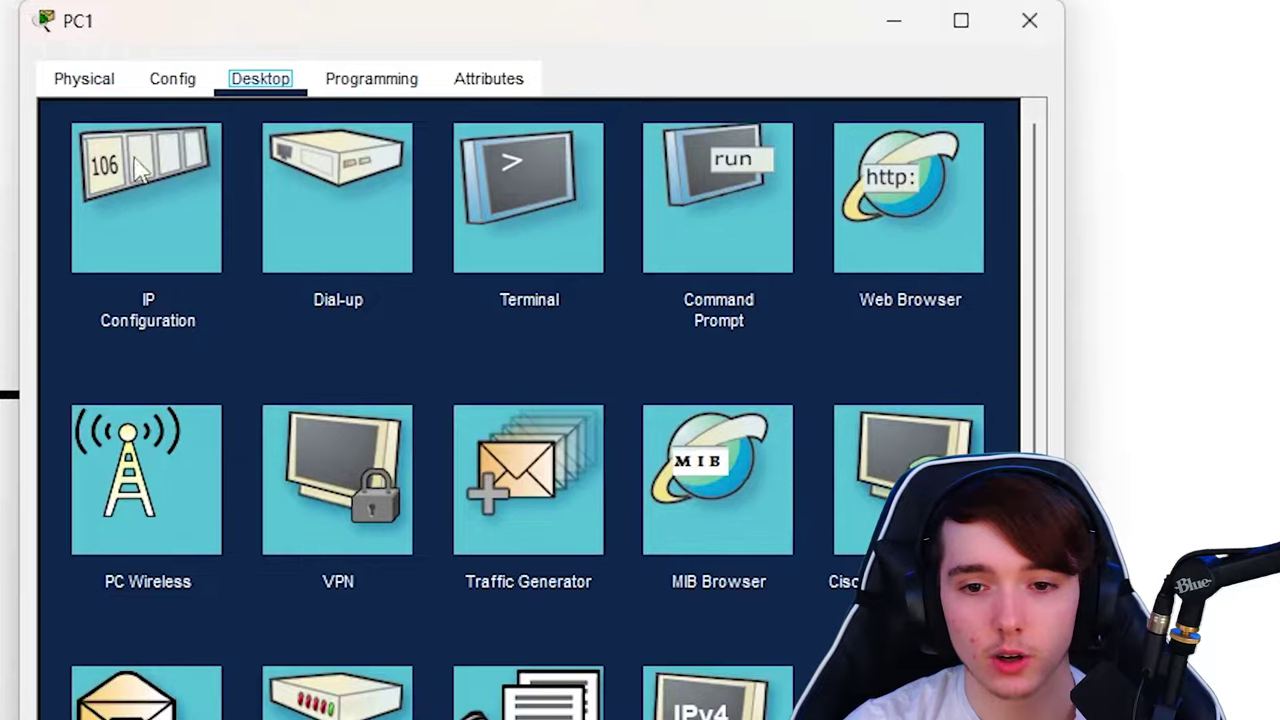
{"action": "left_click", "coordinate": [147, 200]}
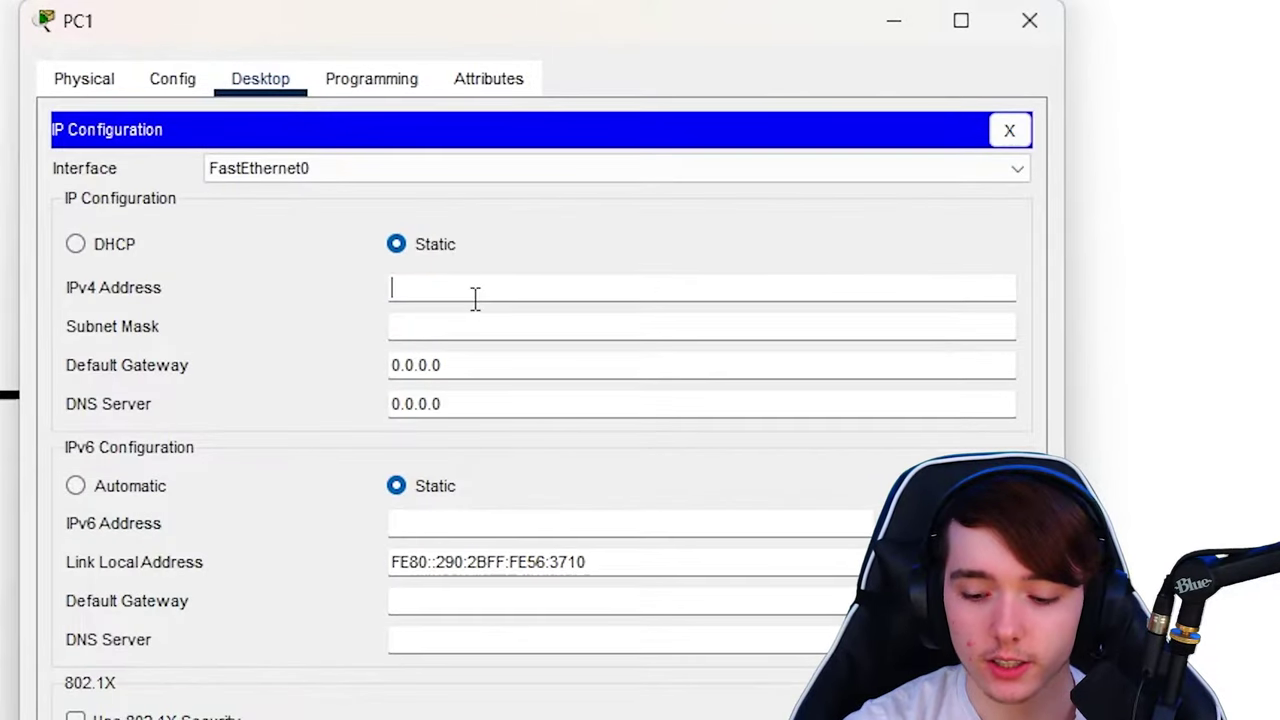
{"action": "type", "text": "192.168.1.3"}
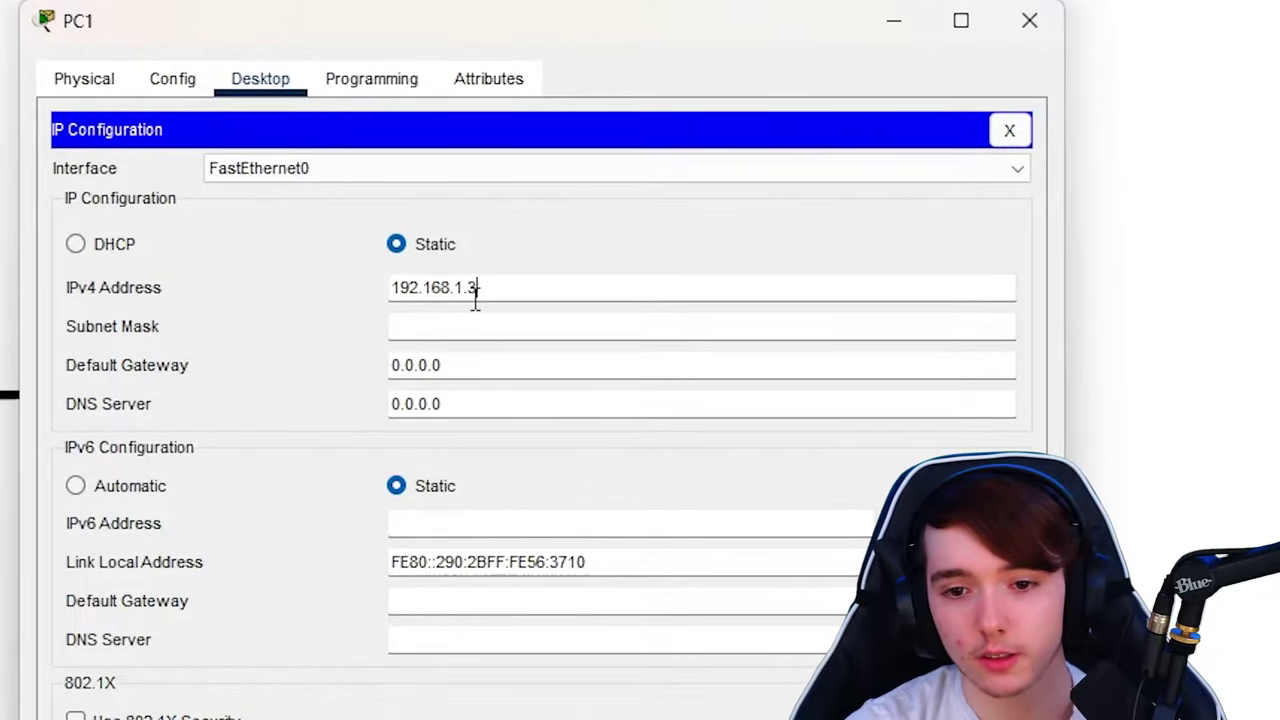
{"action": "left_click", "coordinate": [515, 363]}
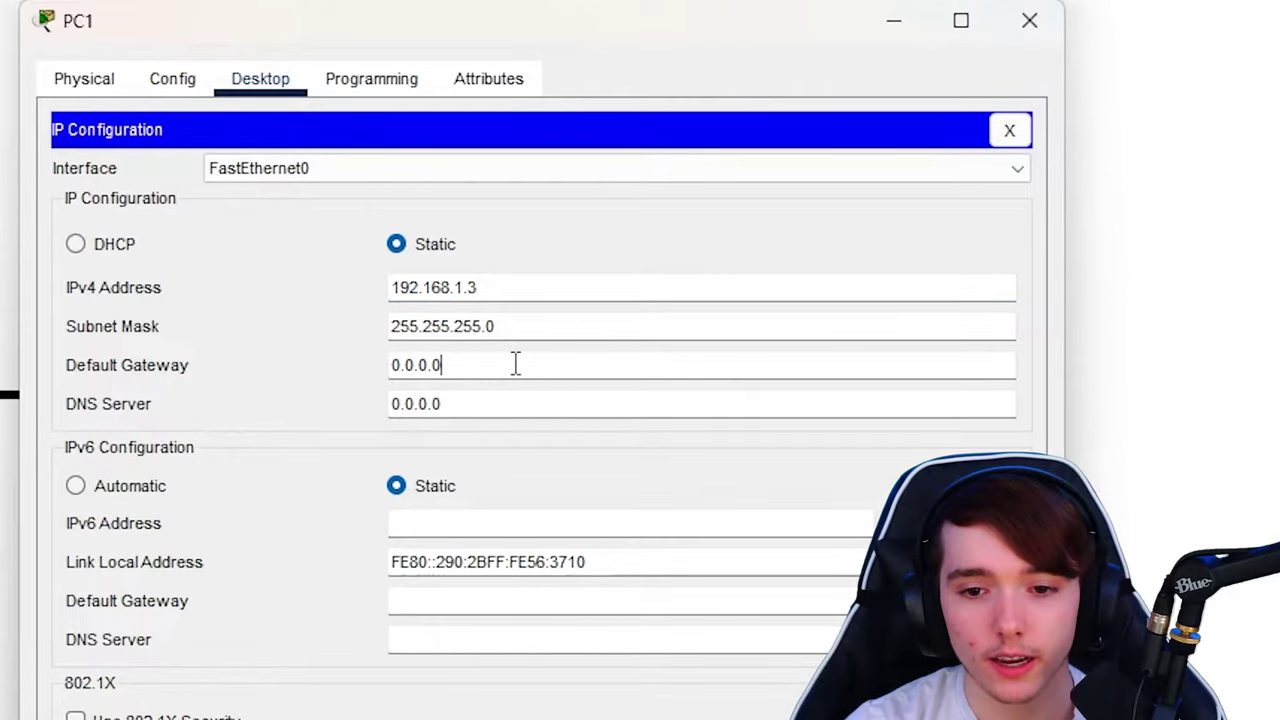
{"action": "key", "text": "ctrl+a"}
{"action": "type", "text": "192.168"}
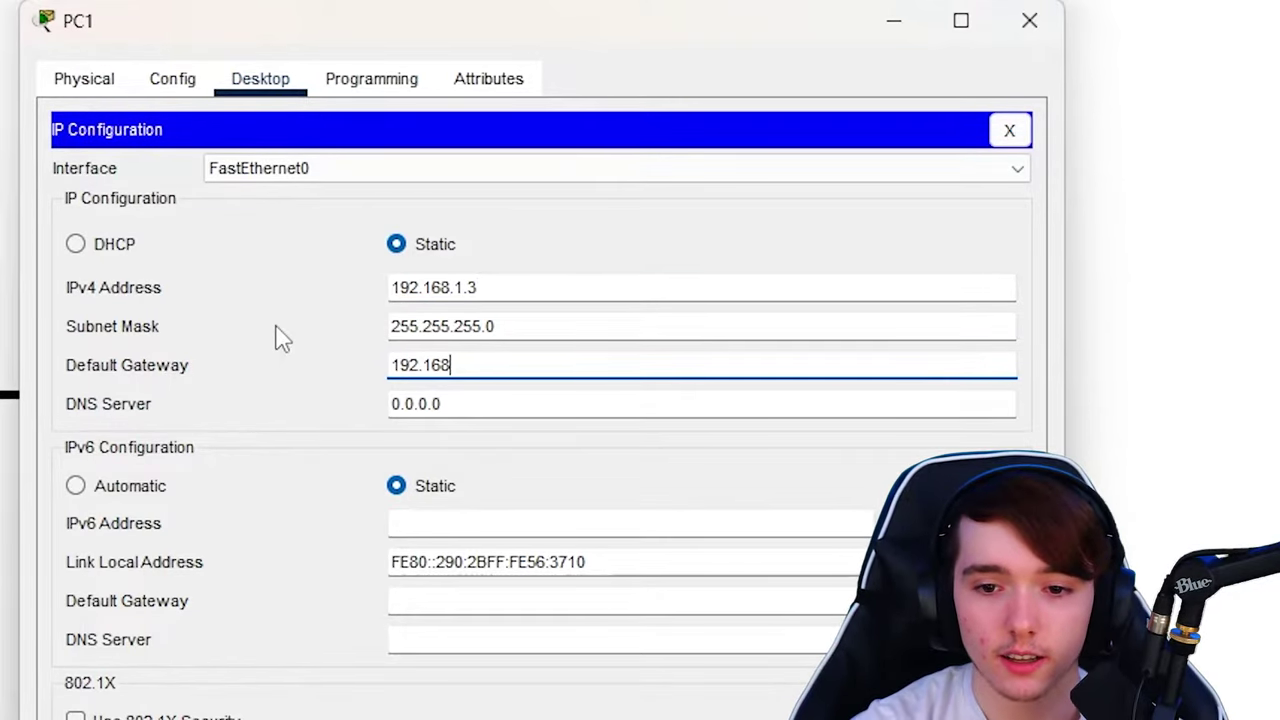
{"action": "type", "text": ".1.1"}
{"action": "key", "text": "Return"}
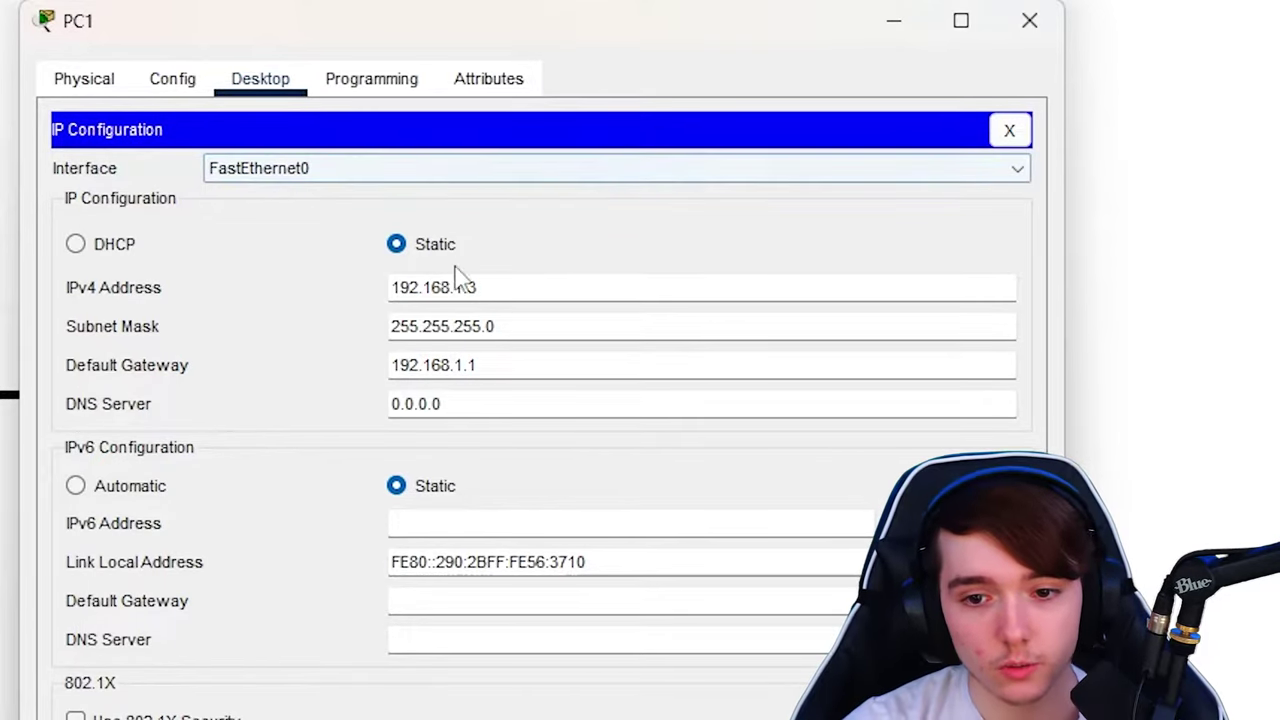
{"action": "left_click", "coordinate": [1009, 130]}
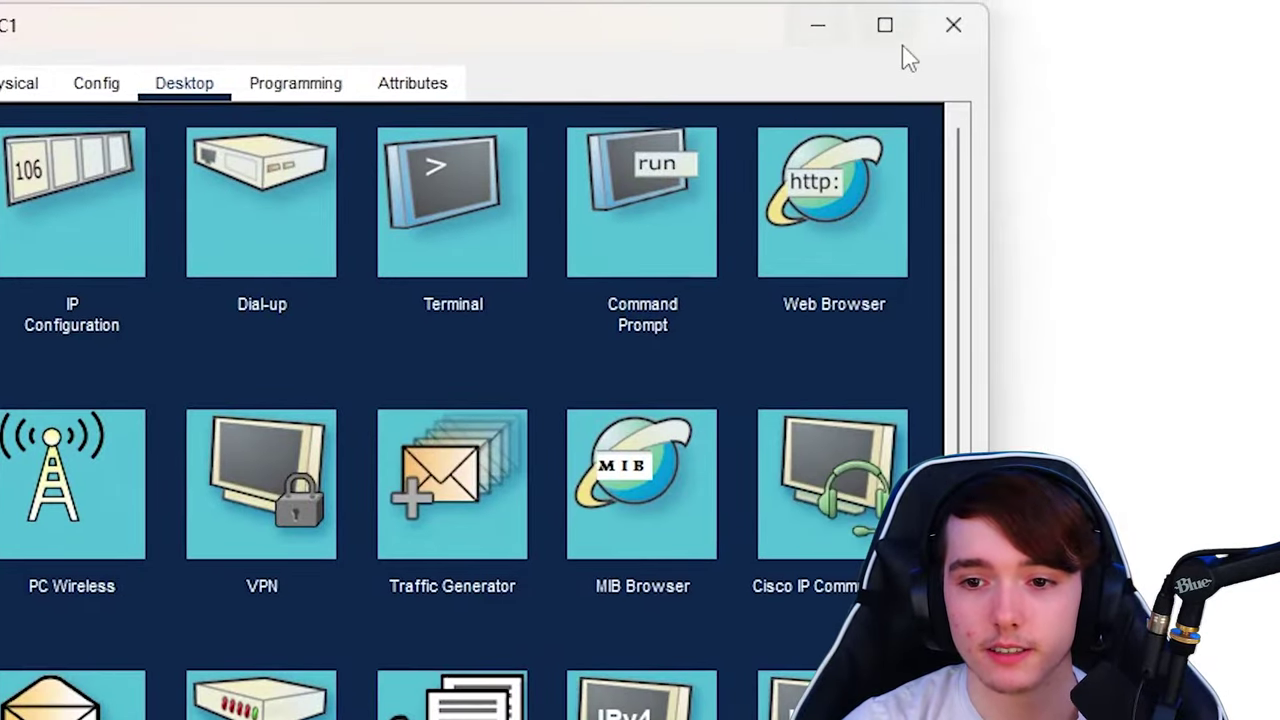
{"action": "left_click", "coordinate": [953, 25]}
Step: Connect a console cable from PC1's RS 232 port to Router1's Console port
{"action": "left_click", "coordinate": [137, 684]}
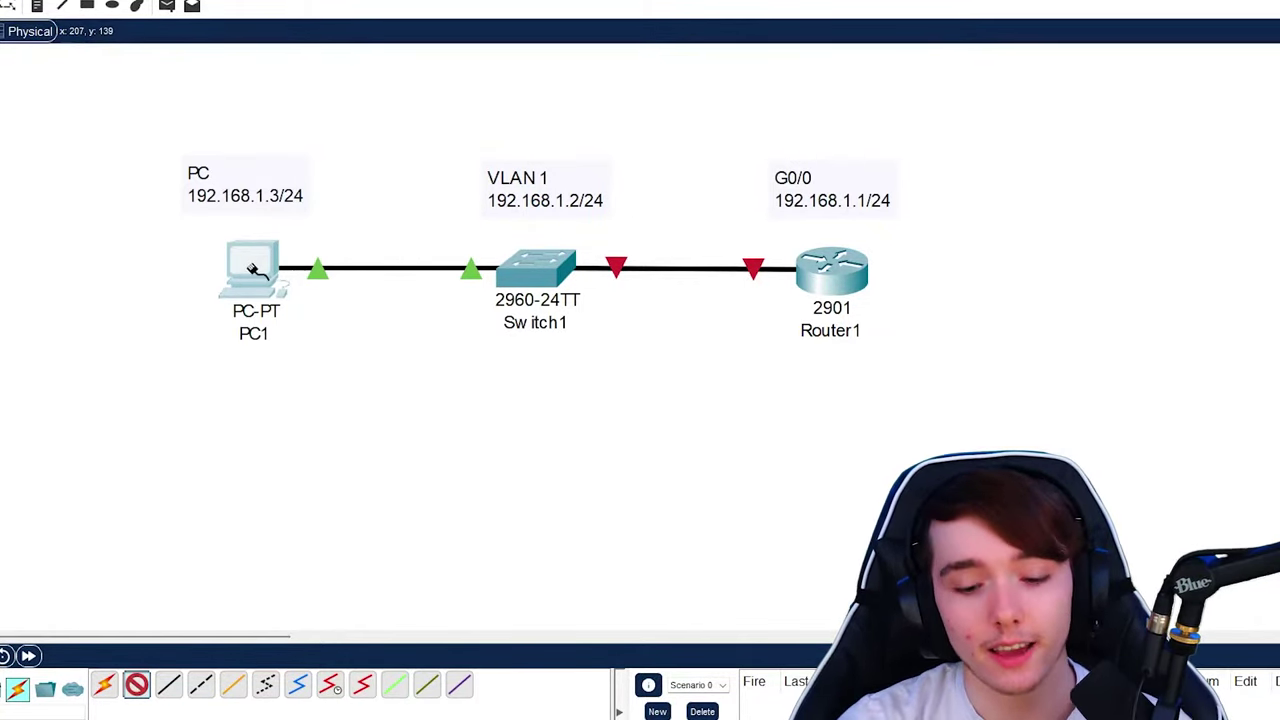
{"action": "mouse_move", "coordinate": [253, 268]}
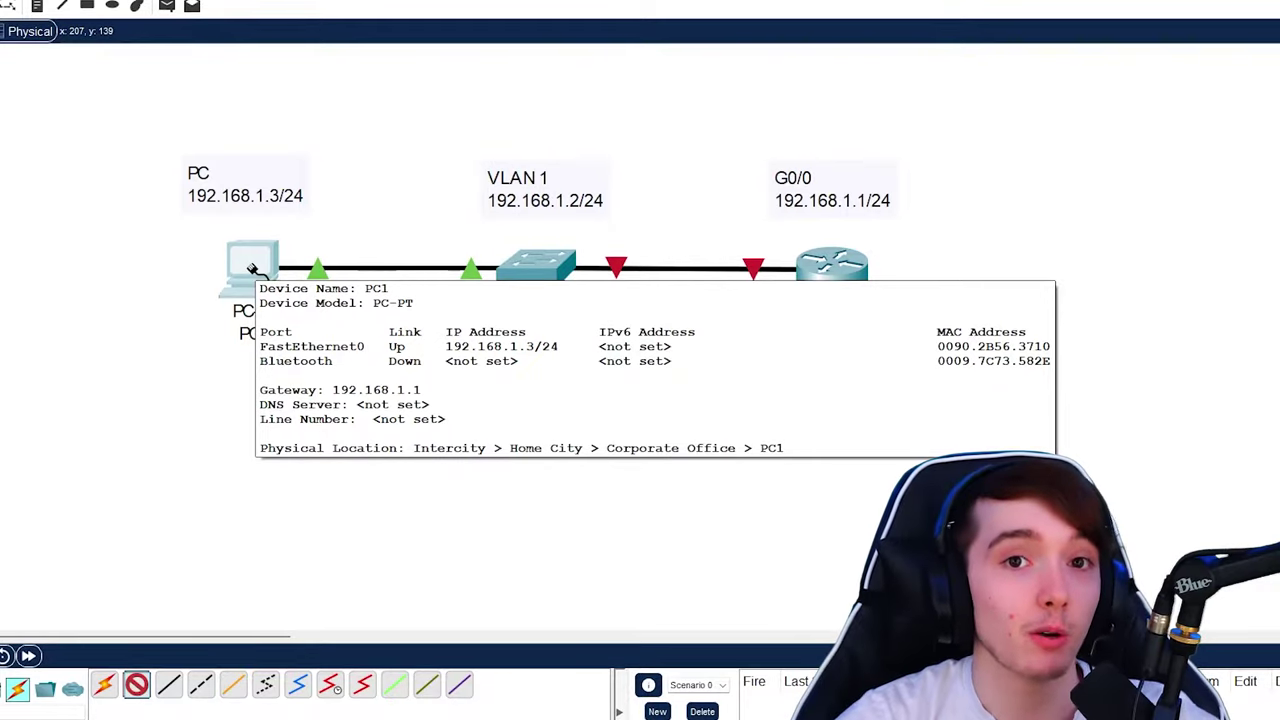
{"action": "left_click", "coordinate": [260, 254]}
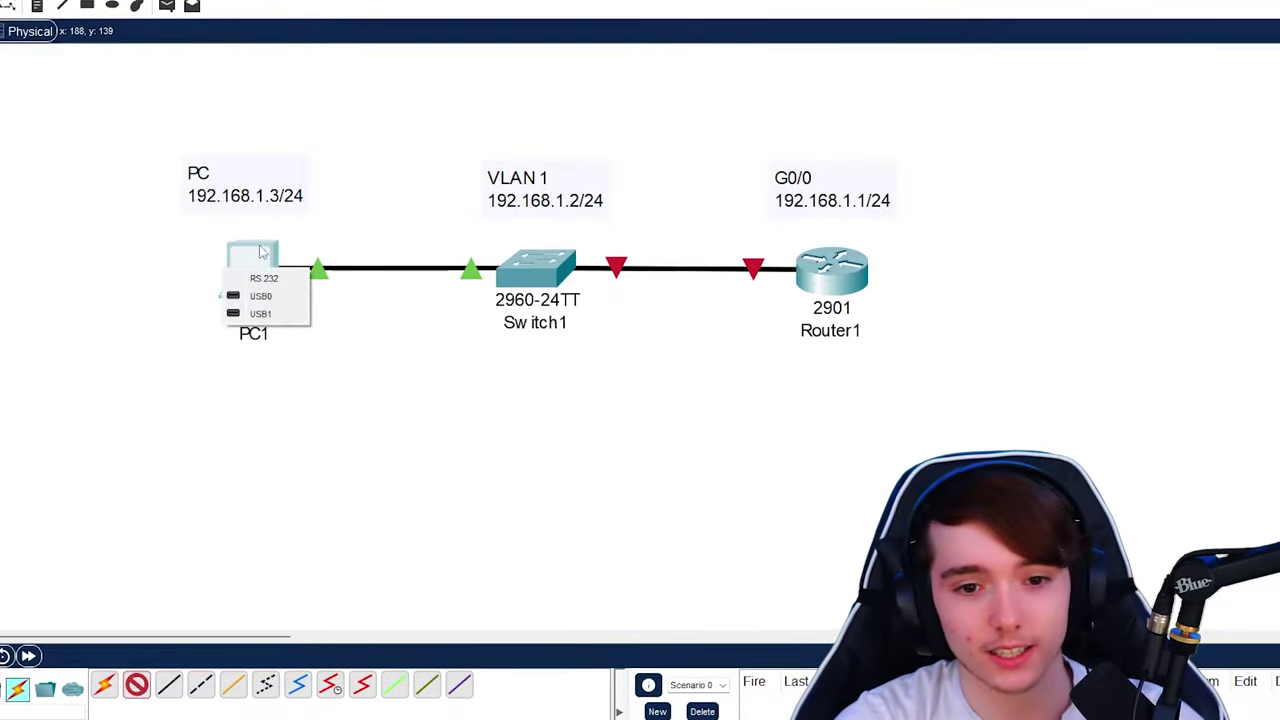
{"action": "left_click", "coordinate": [266, 278]}
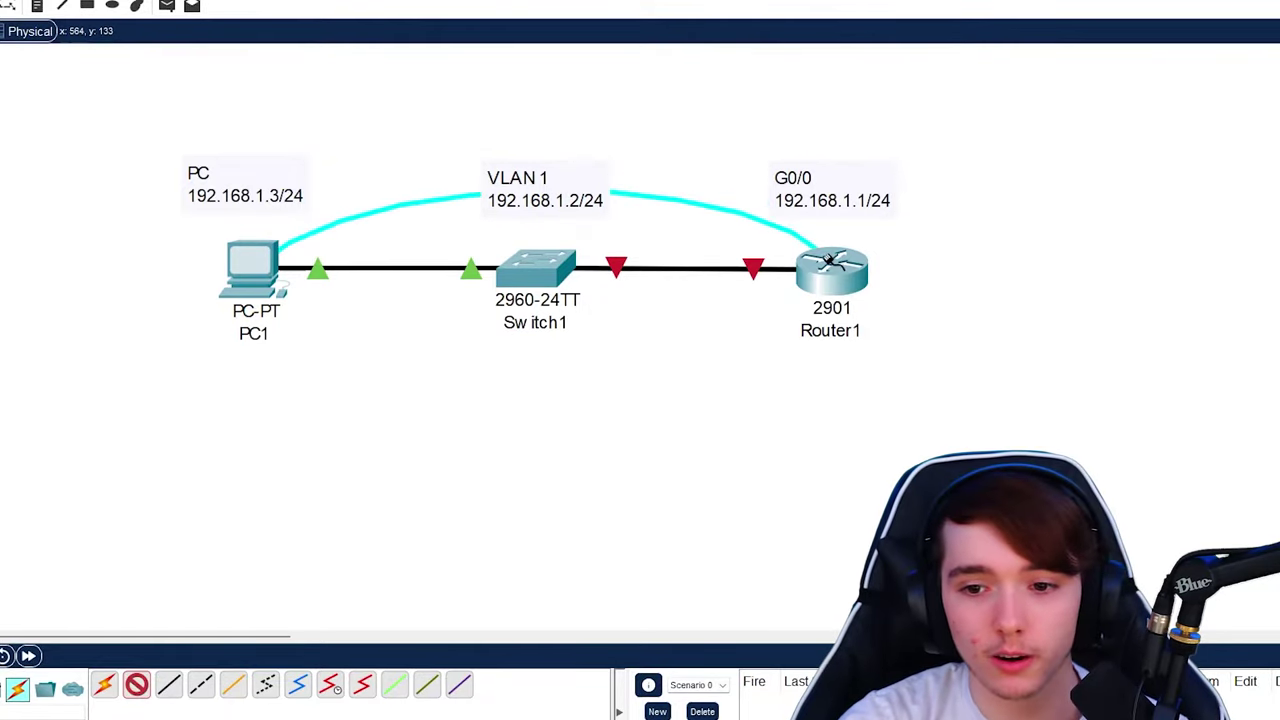
{"action": "left_click", "coordinate": [830, 263]}
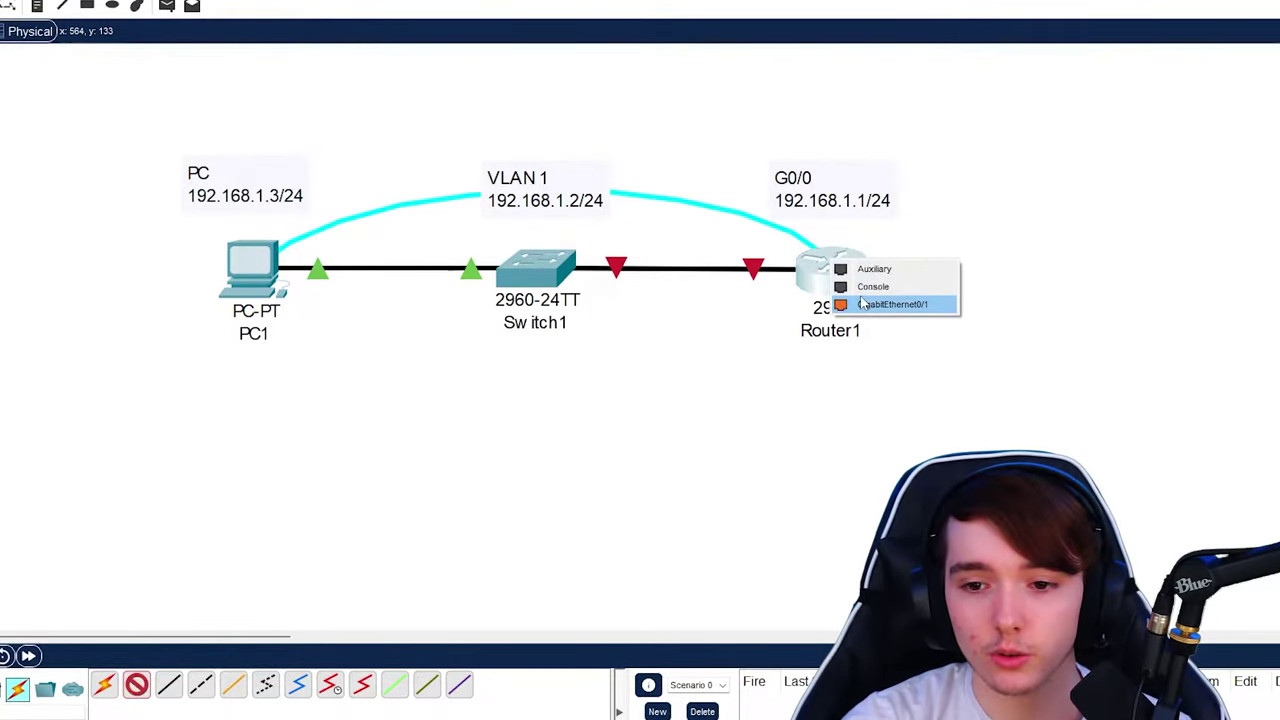
{"action": "left_click", "coordinate": [862, 288]}
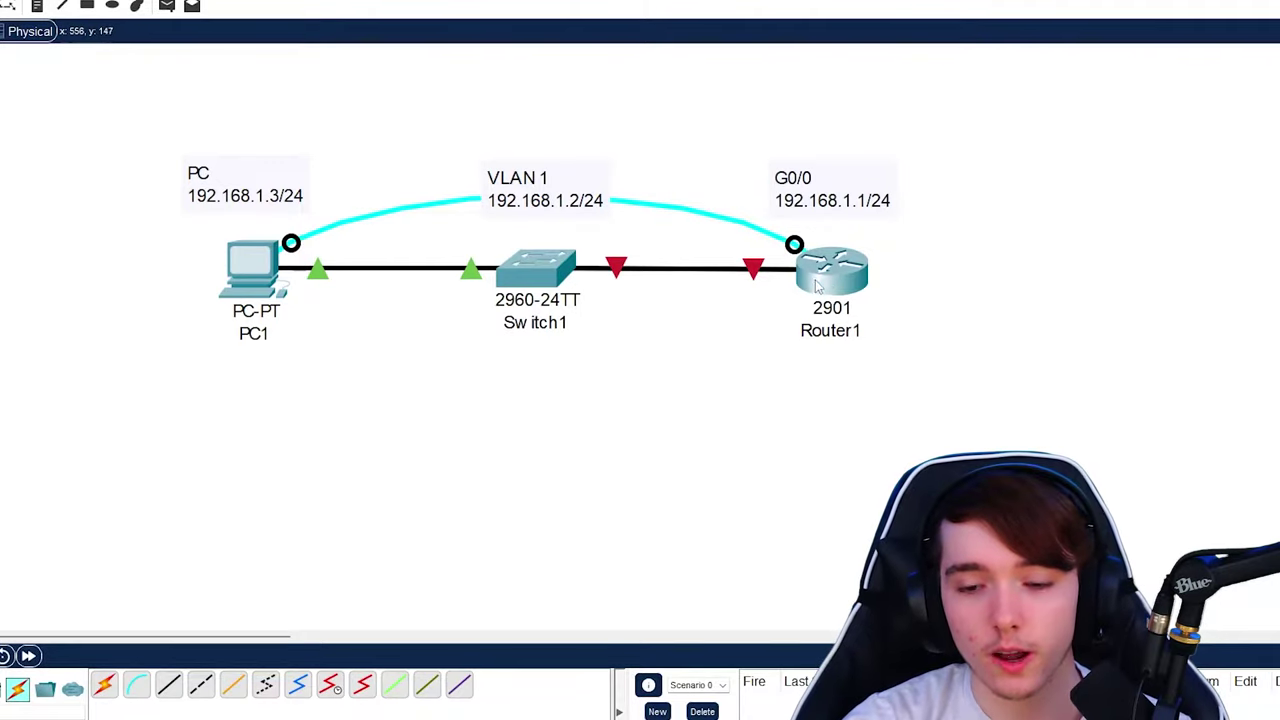
{"action": "left_click", "coordinate": [248, 267]}
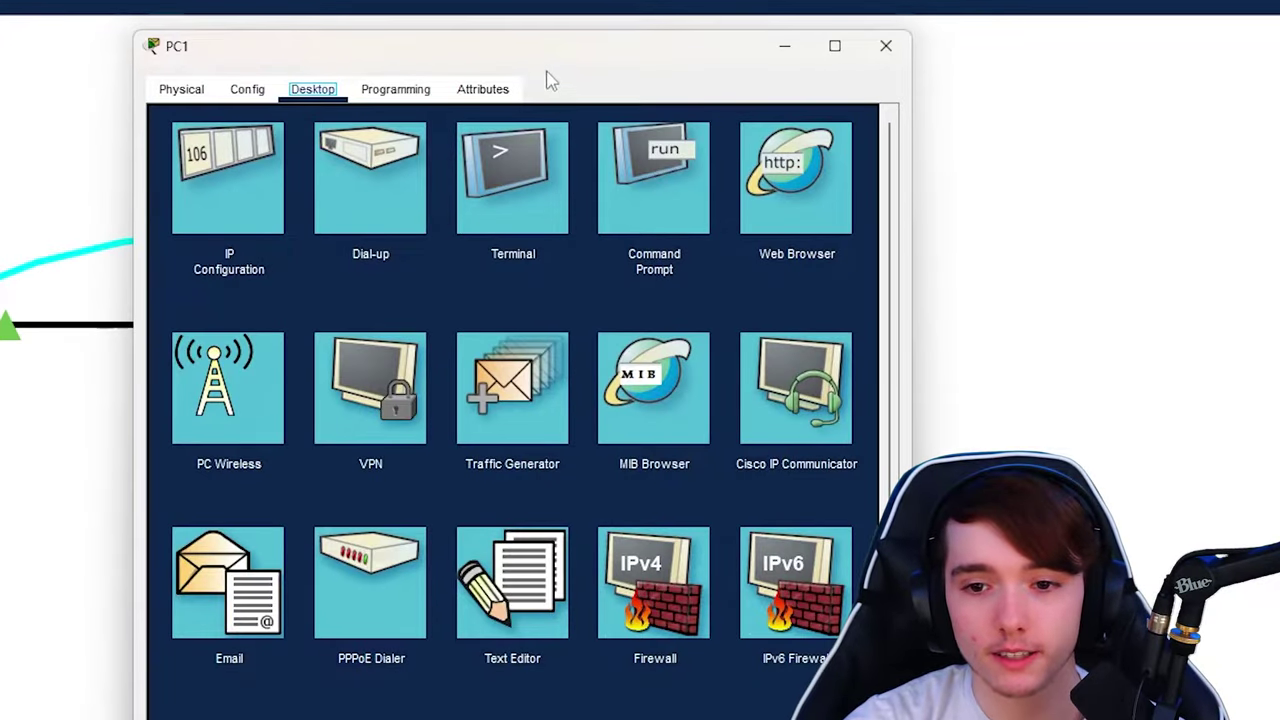
Step: Start PC1's Terminal session to Router1 using the default 9600-baud settings
{"action": "left_click_drag", "start_coordinate": [533, 55], "coordinate": [433, 35]}
{"action": "left_click", "coordinate": [387, 165]}
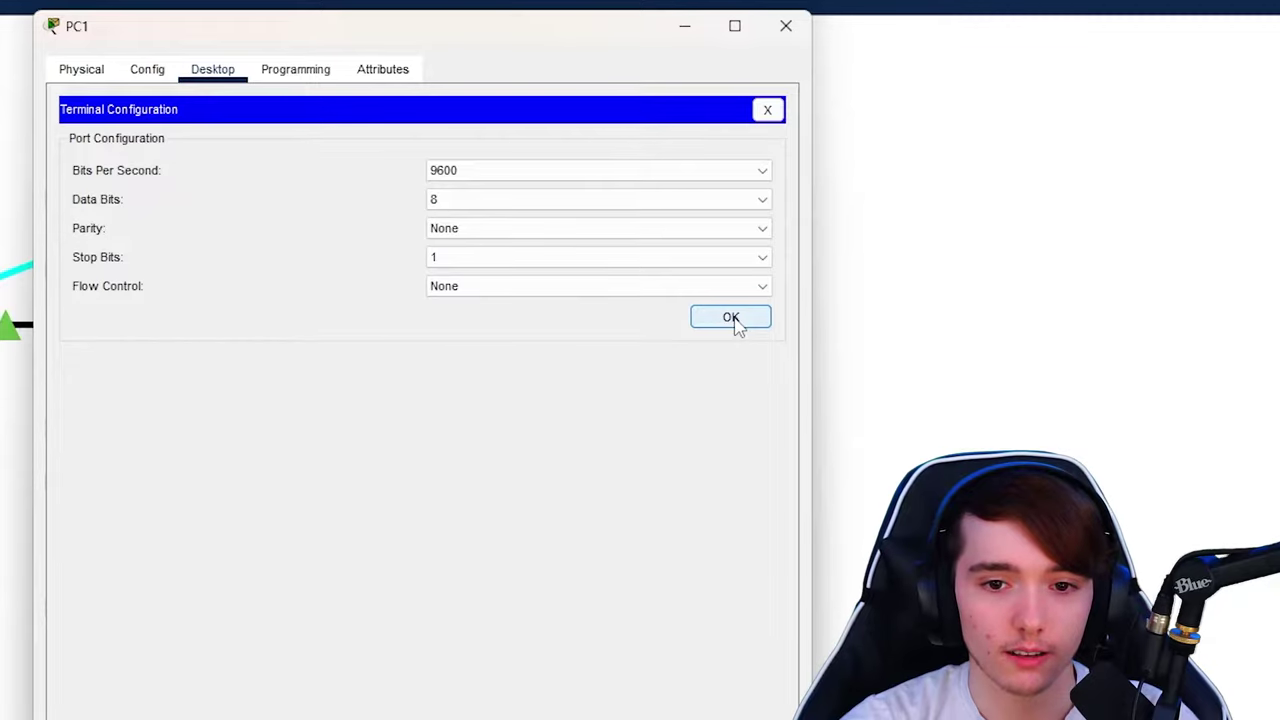
{"action": "left_click", "coordinate": [733, 324]}
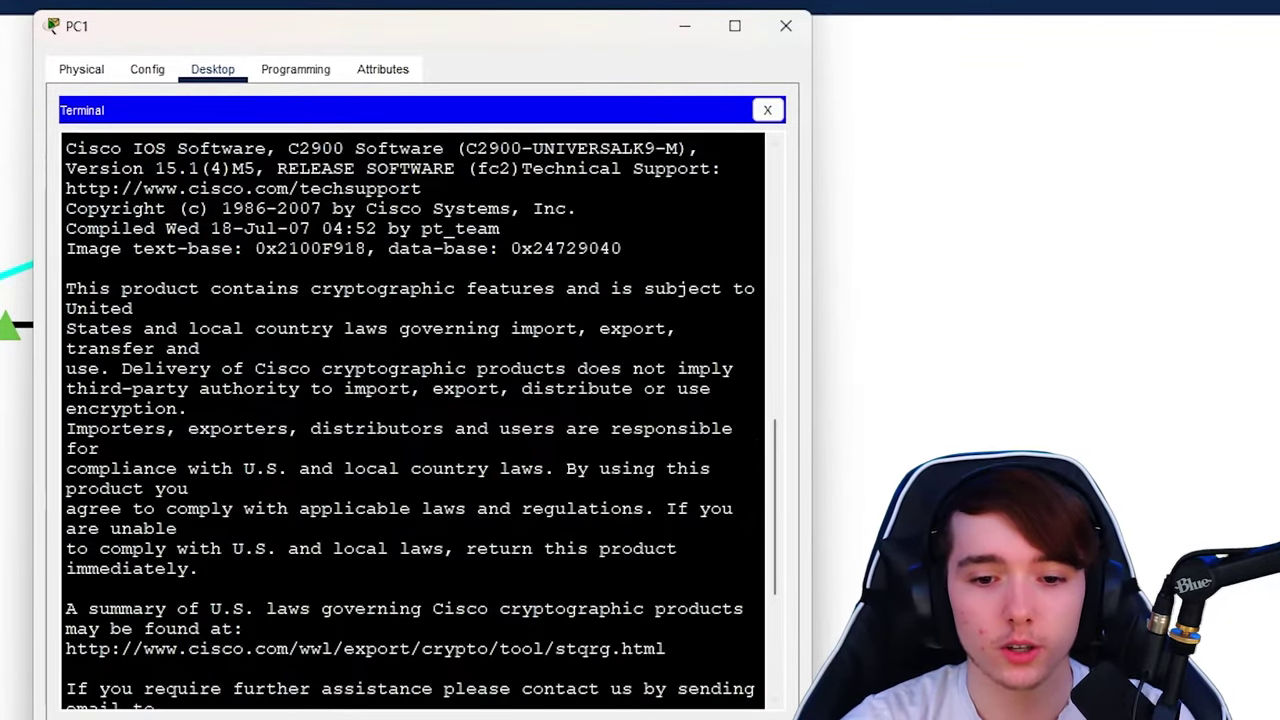
Step: Answer no to Router1's setup dialog, then run enable and configure terminal
{"action": "key", "text": "Return"}
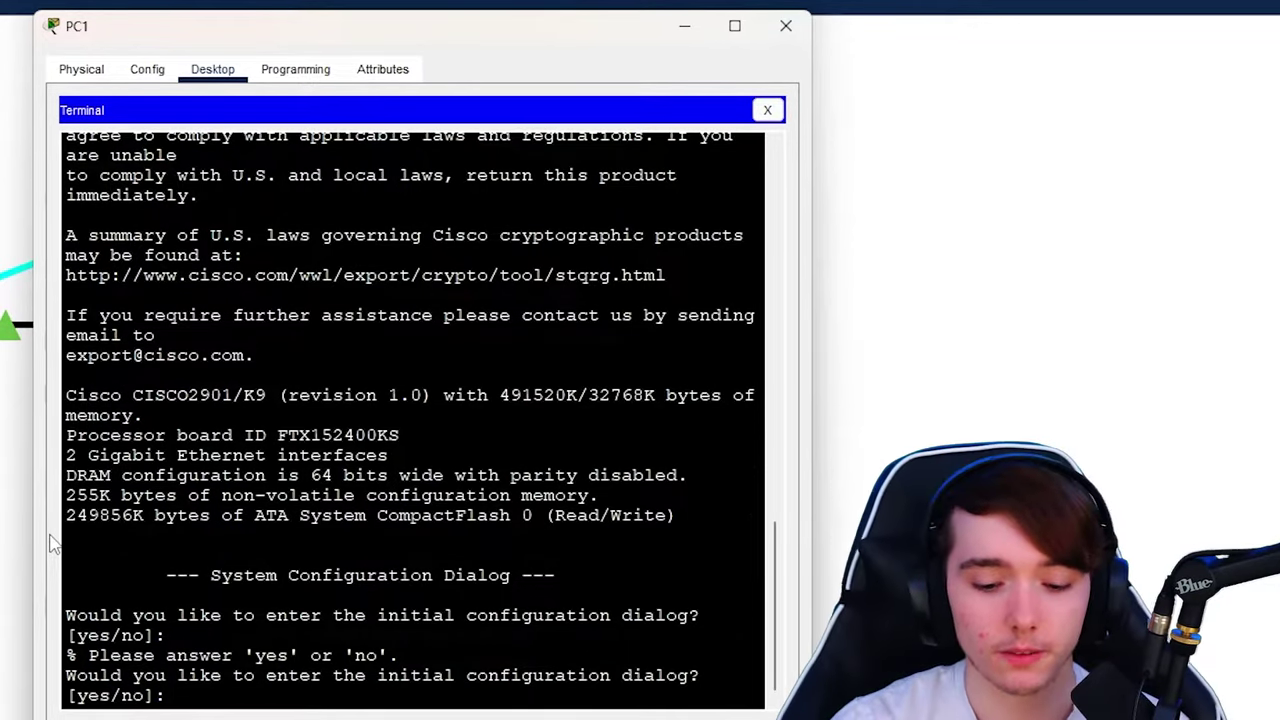
{"action": "type", "text": "no"}
{"action": "key", "text": "Return"}
{"action": "key", "text": "Return"}
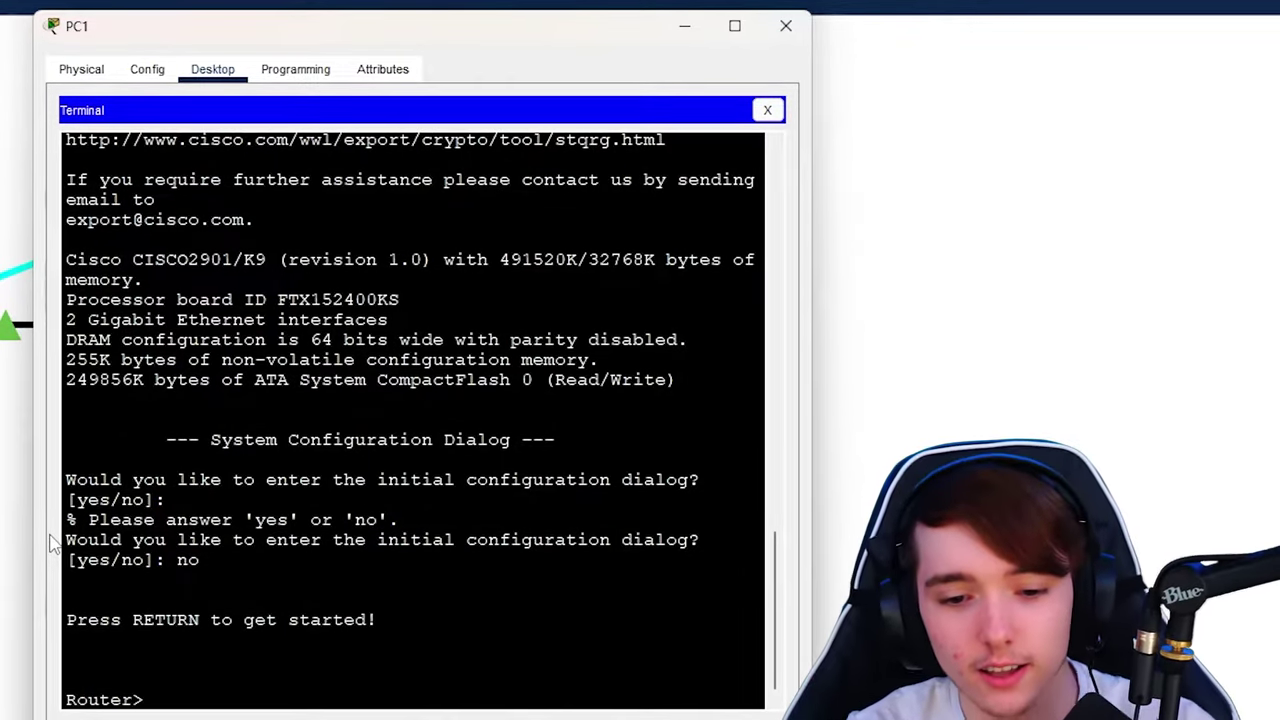
{"action": "type", "text": "en"}
{"action": "key", "text": "Return"}
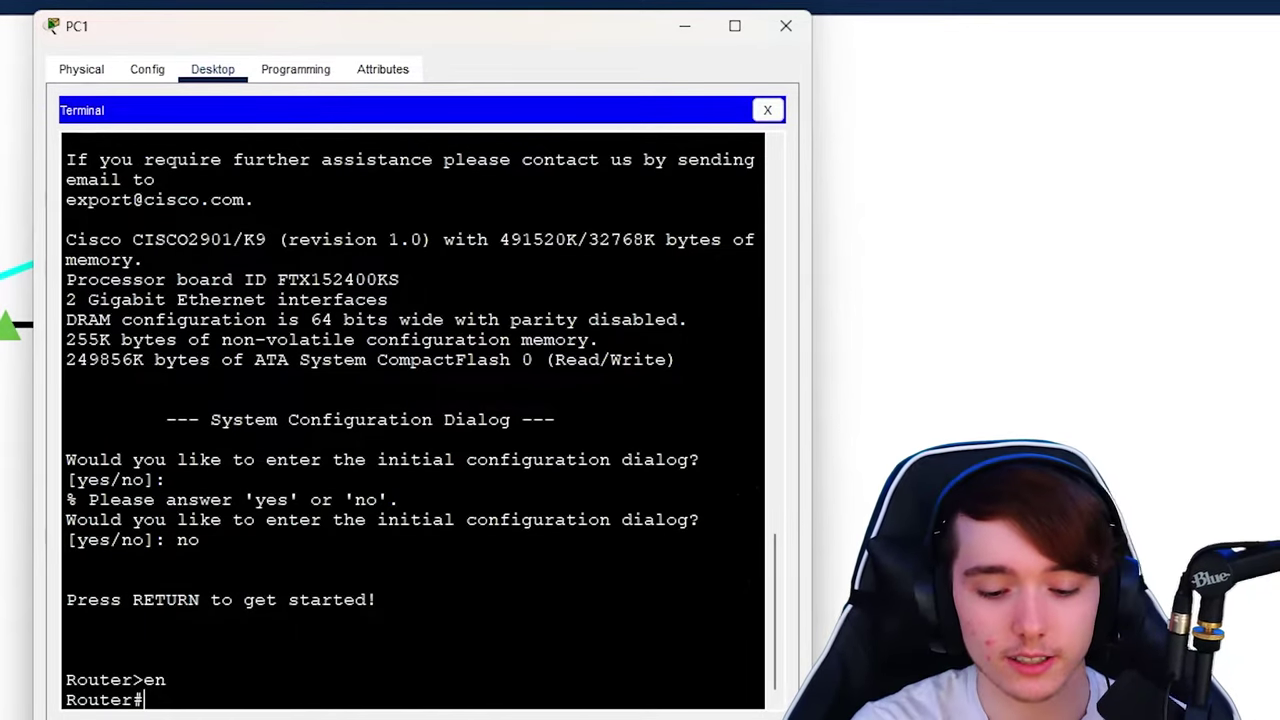
{"action": "type", "text": "conf "}
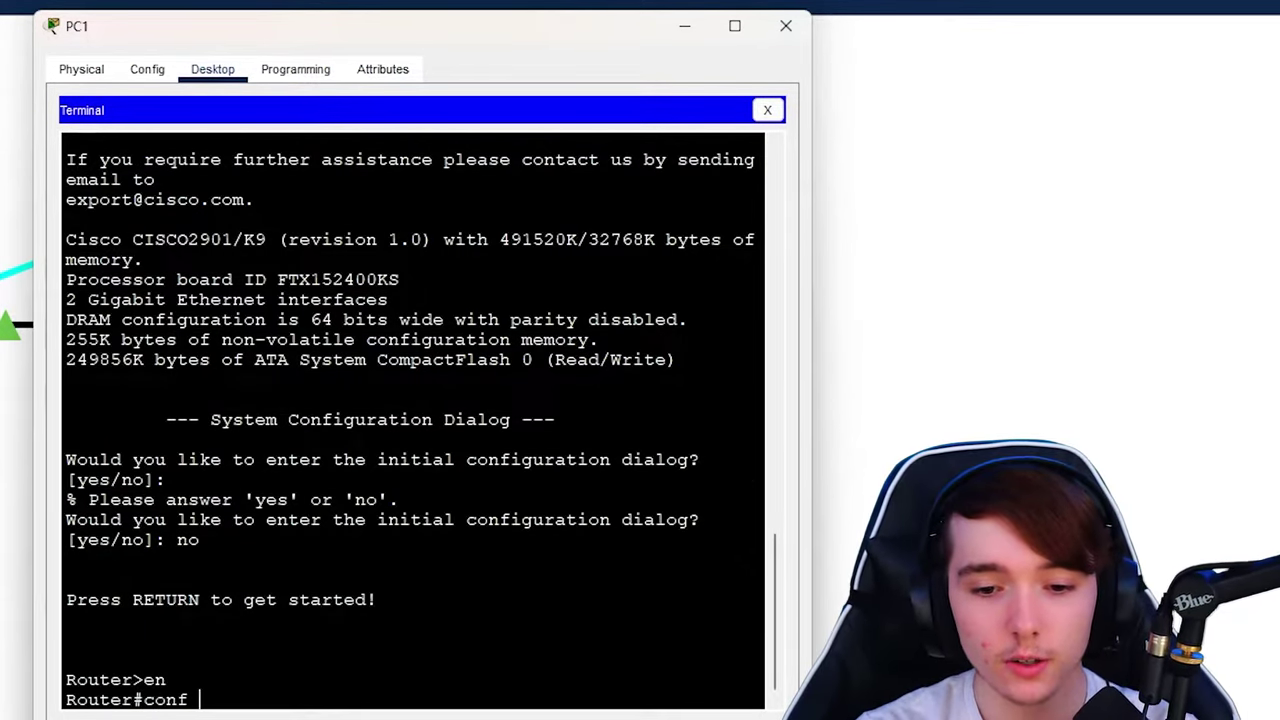
{"action": "type", "text": "ter"}
{"action": "key", "text": "Tab"}
{"action": "key", "text": "Return"}
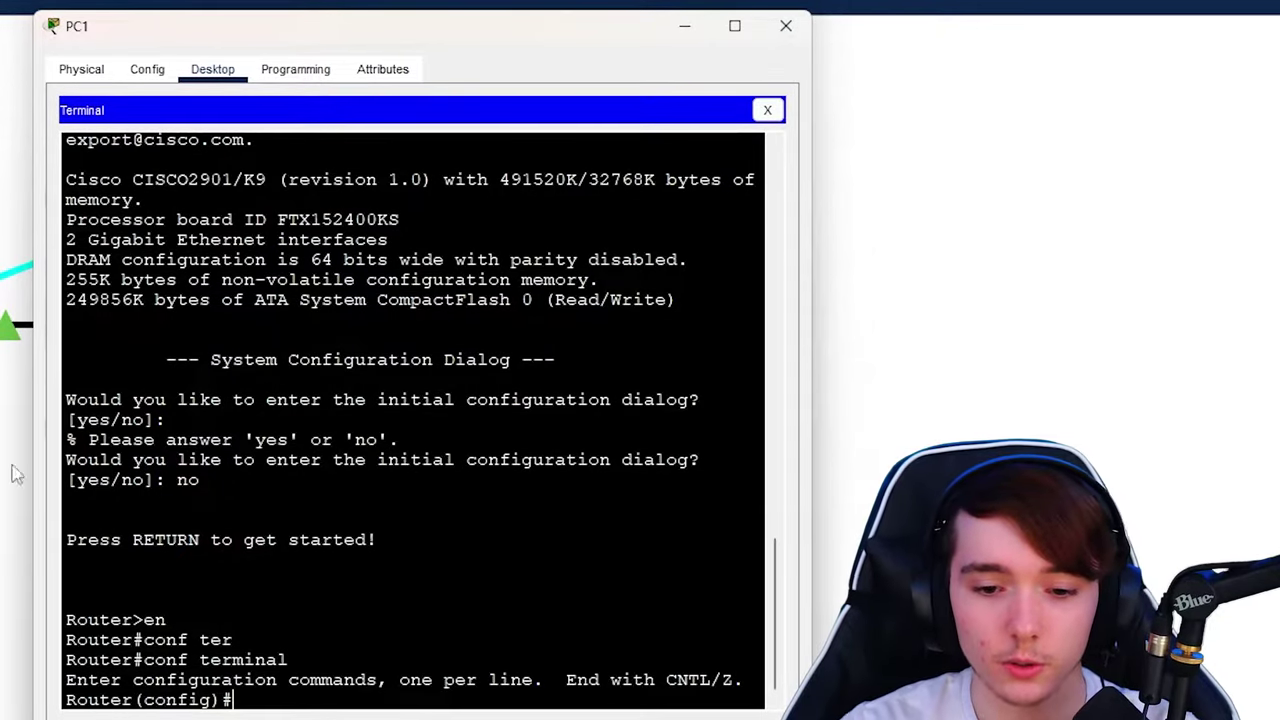
{"action": "left_click_drag", "start_coordinate": [353, 39], "coordinate": [406, 29]}
Step: Rename the router to R1 with the hostname command
{"action": "type", "text": "hostn"}
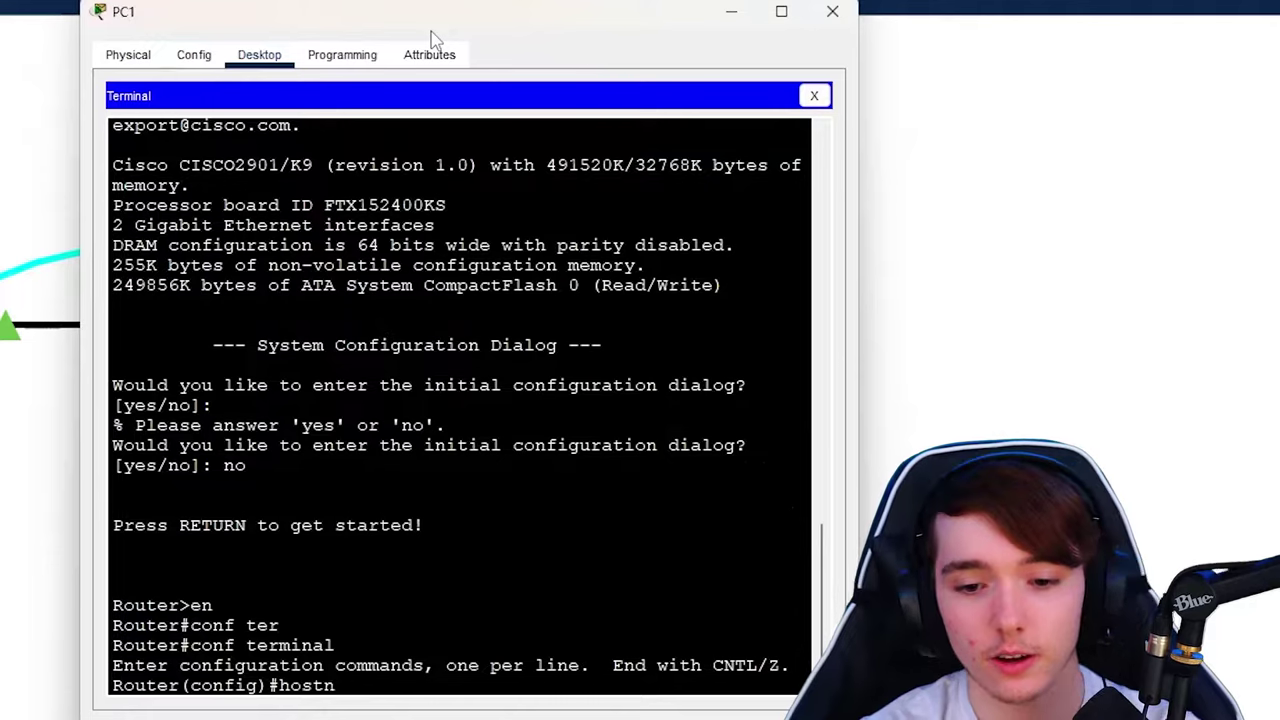
{"action": "key", "text": "Tab"}
{"action": "type", "text": "R"}
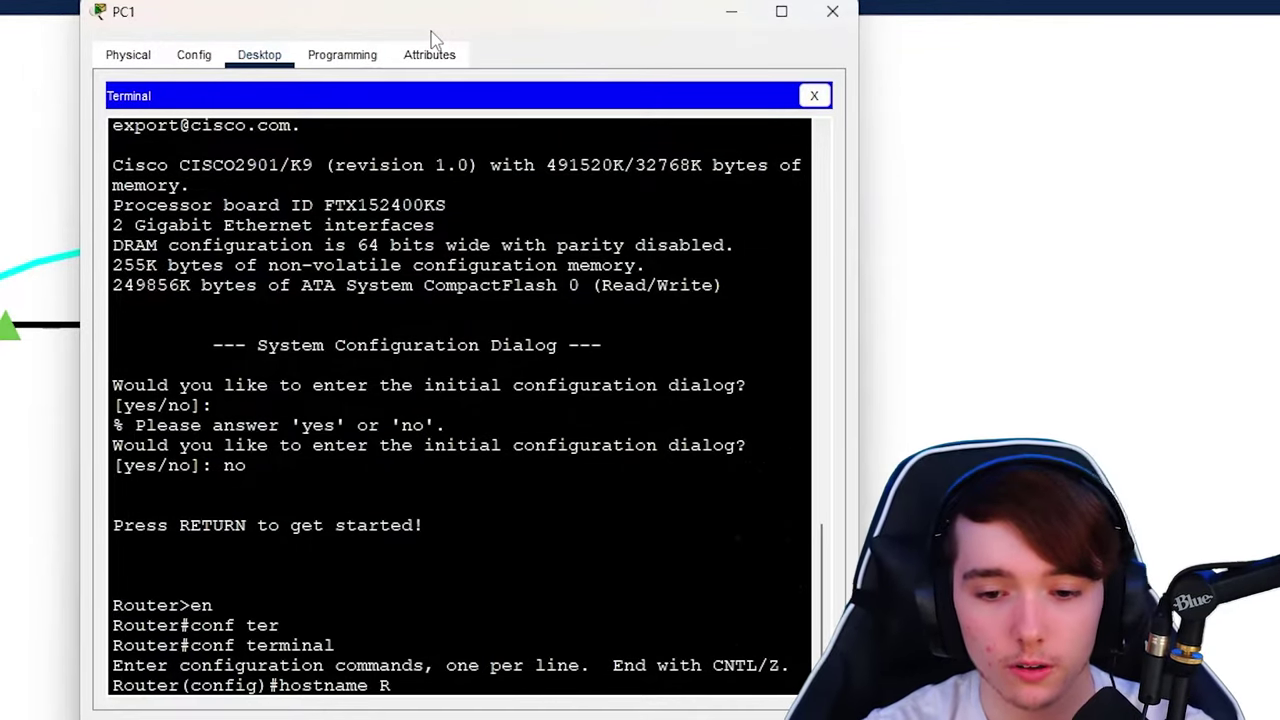
{"action": "type", "text": "1"}
{"action": "key", "text": "Return"}
Step: Set the MOTD banner to 'This is a Cisco Router'
{"action": "type", "text": "ba"}
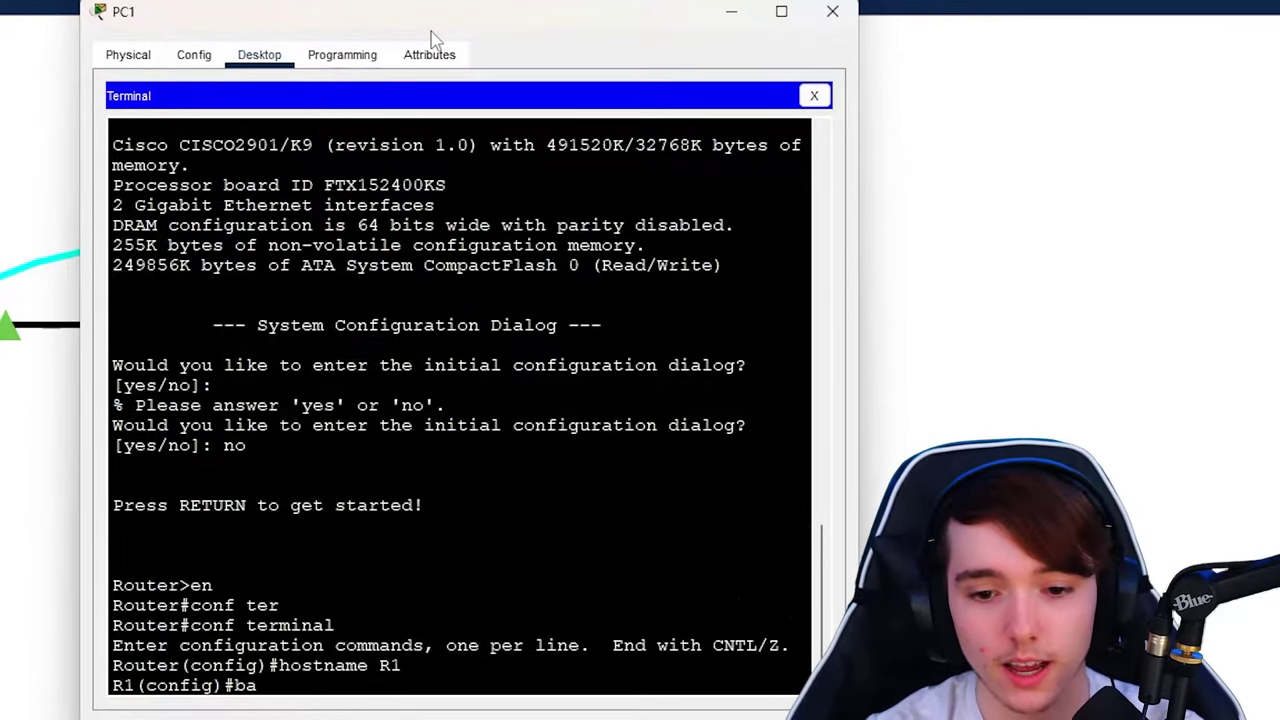
{"action": "type", "text": "nner"}
{"action": "key", "text": "Tab"}
{"action": "type", "text": "motd "}
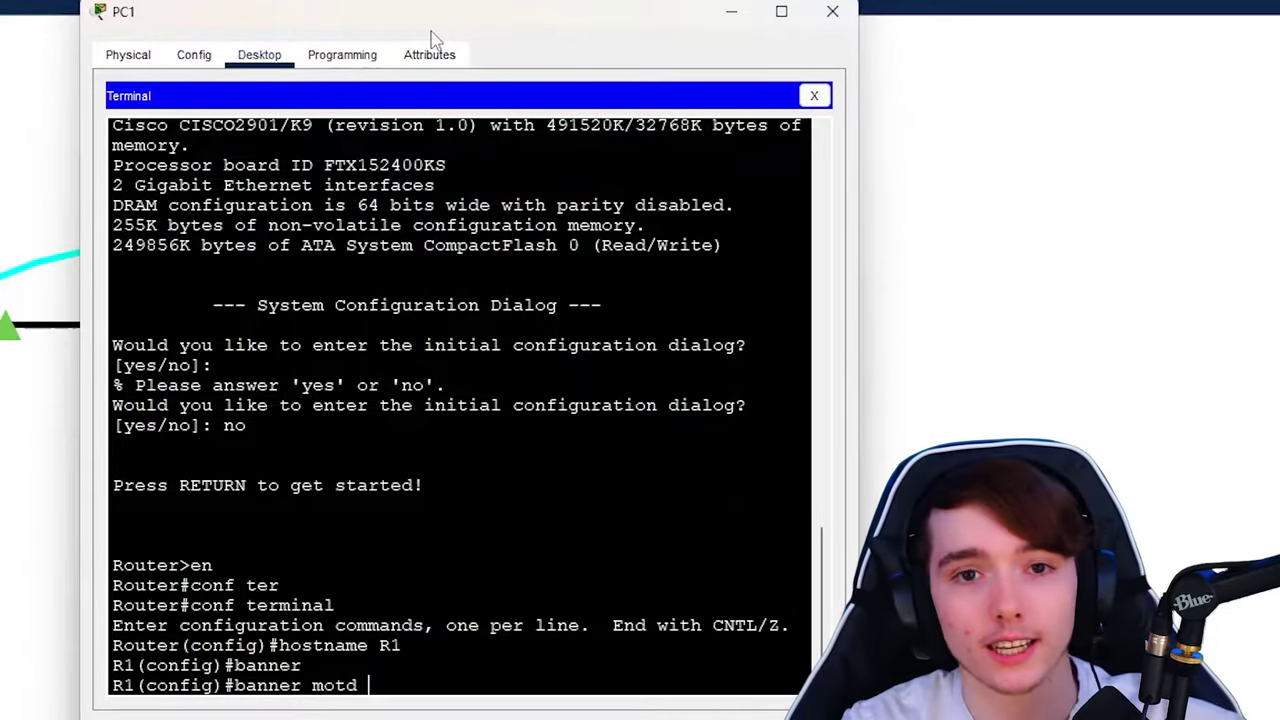
{"action": "type", "text": "p"}
{"action": "key", "text": "BackSpace"}
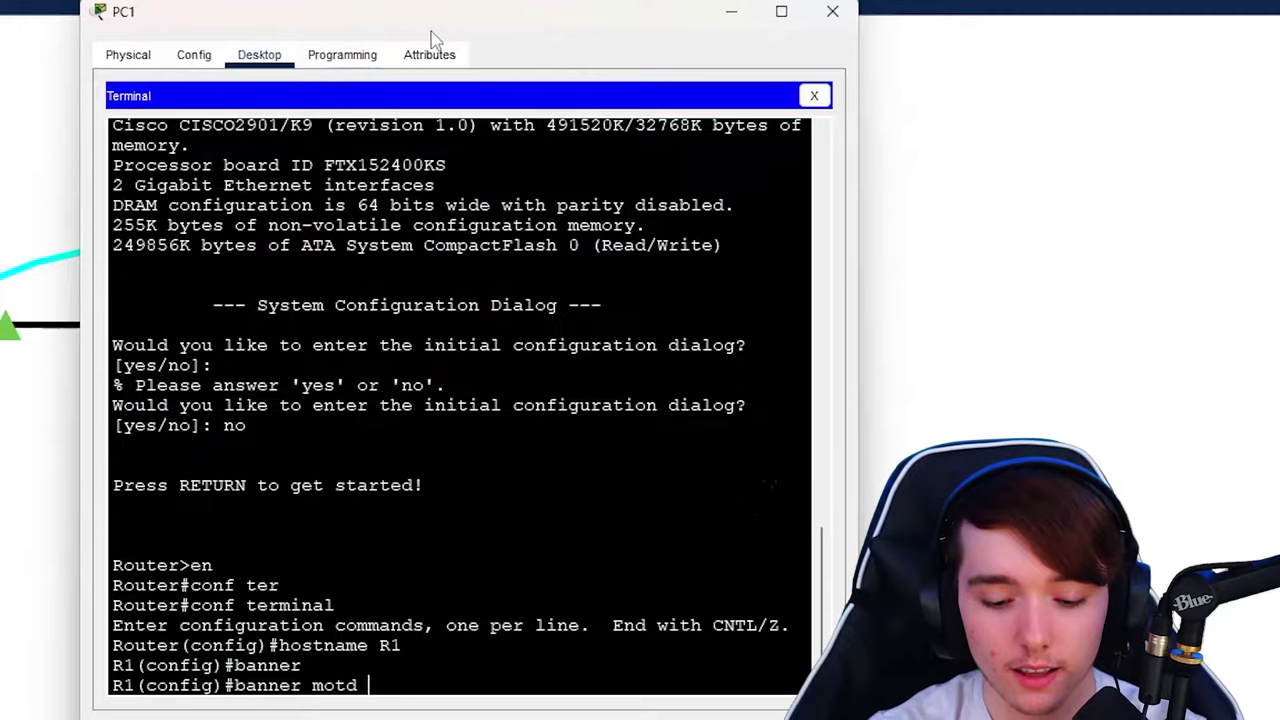
{"action": "type", "text": "'This"}
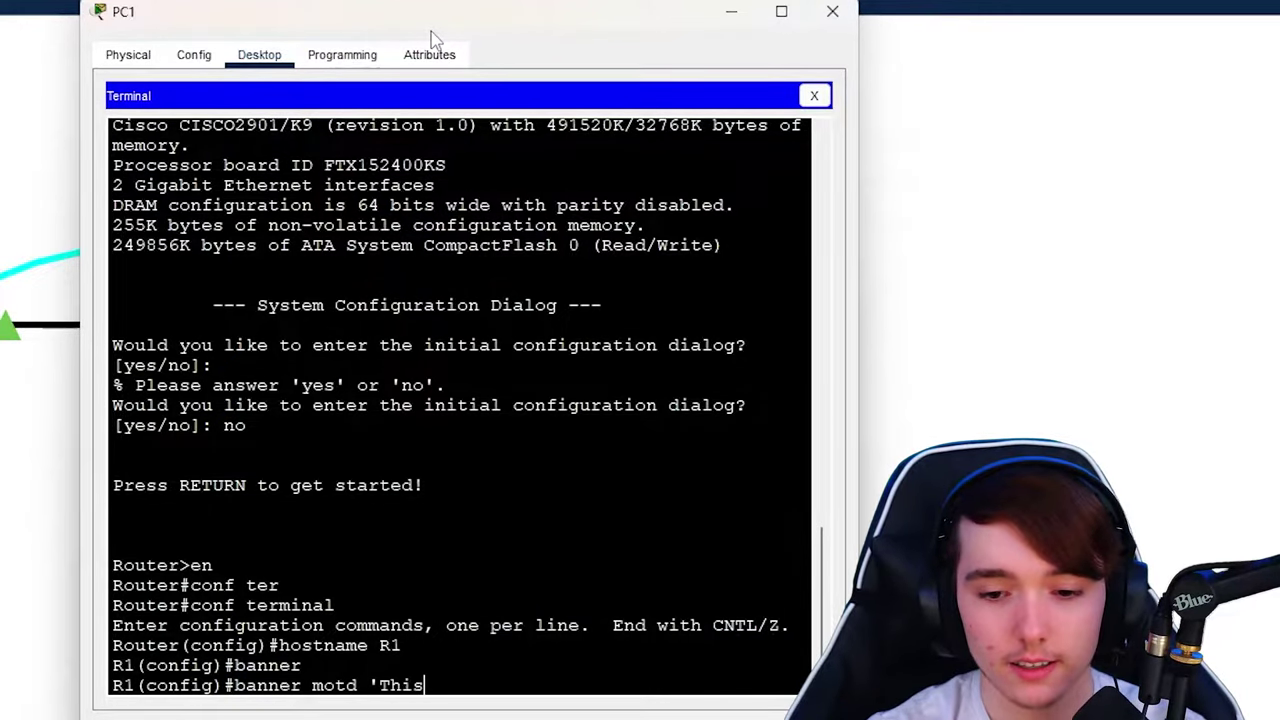
{"action": "type", "text": " is a Cisco Router'"}
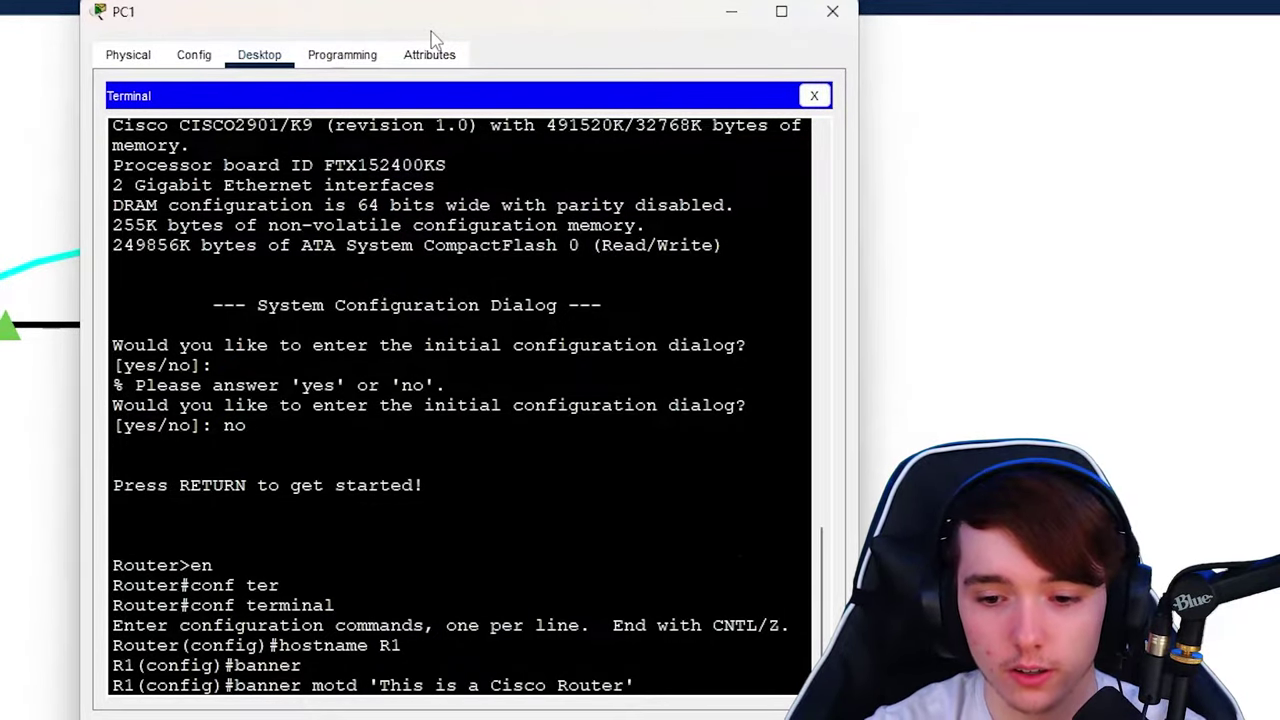
{"action": "key", "text": "Return"}
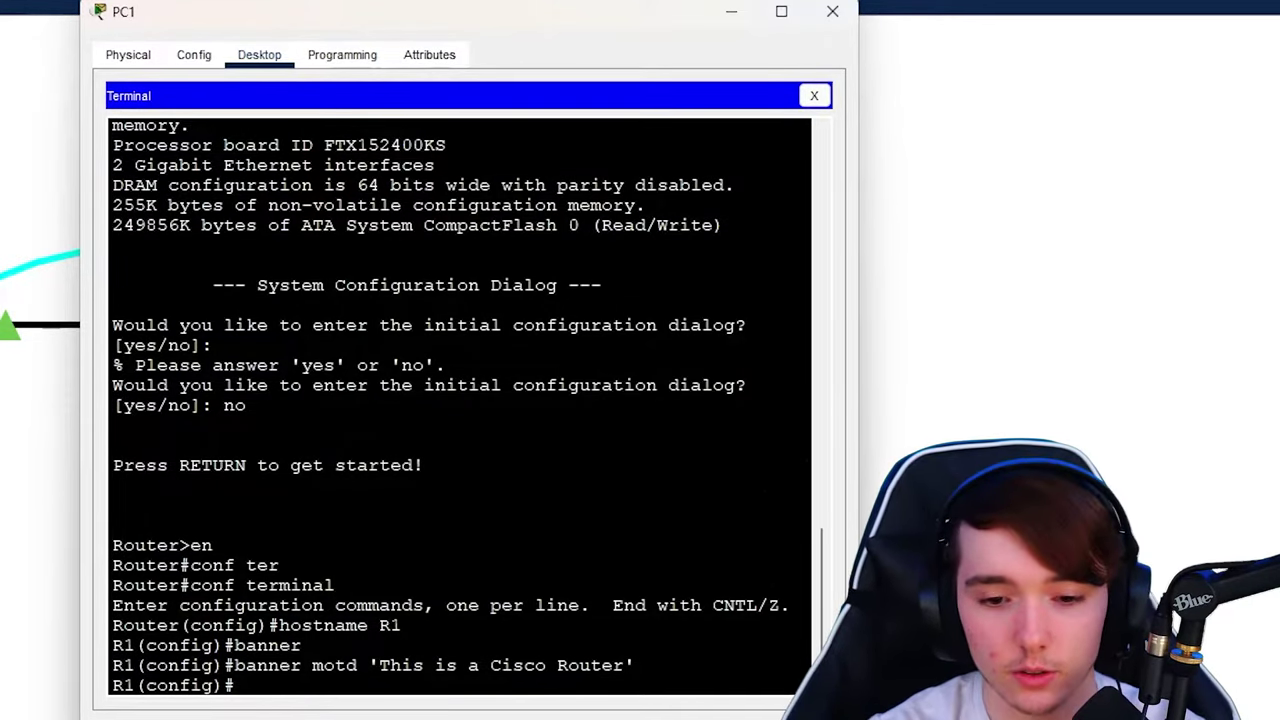
{"action": "type", "text": "interface g0/0"}
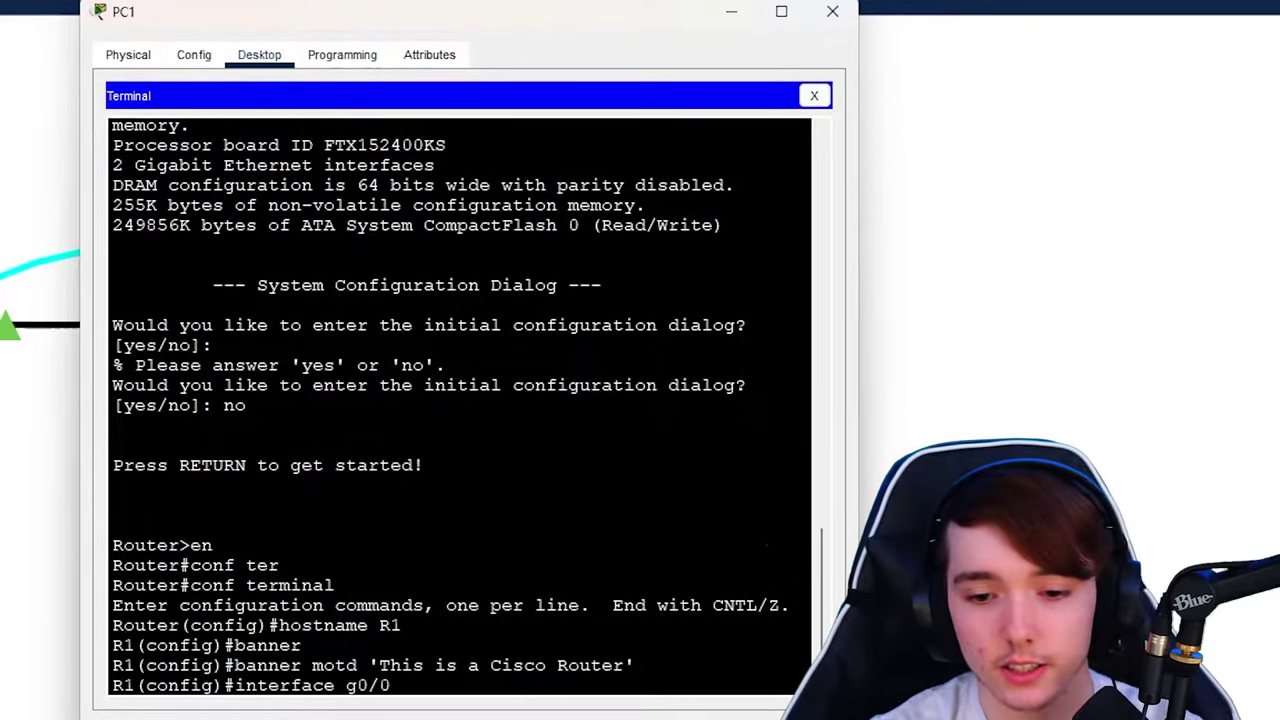
Step: Enter interface G0/0 and assign it 192.168.1.1 255.255.255.0
{"action": "key", "text": "Return"}
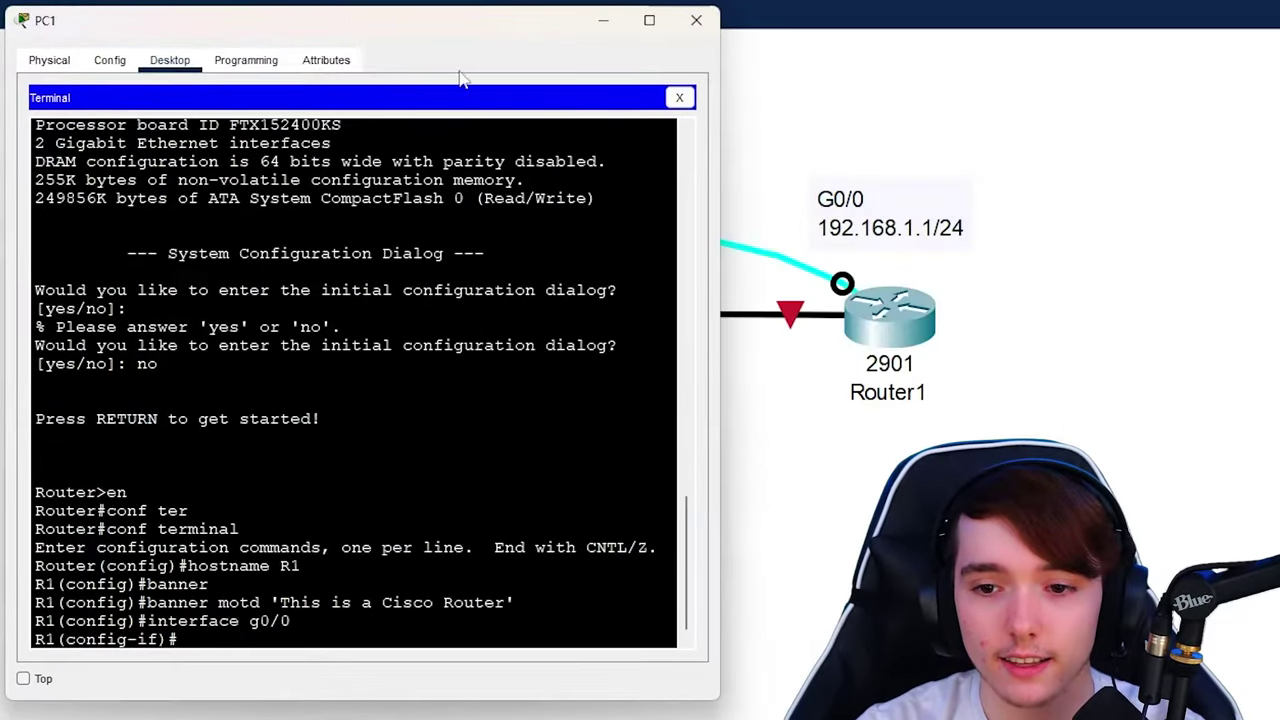
{"action": "left_click_drag", "start_coordinate": [434, 15], "coordinate": [466, 13]}
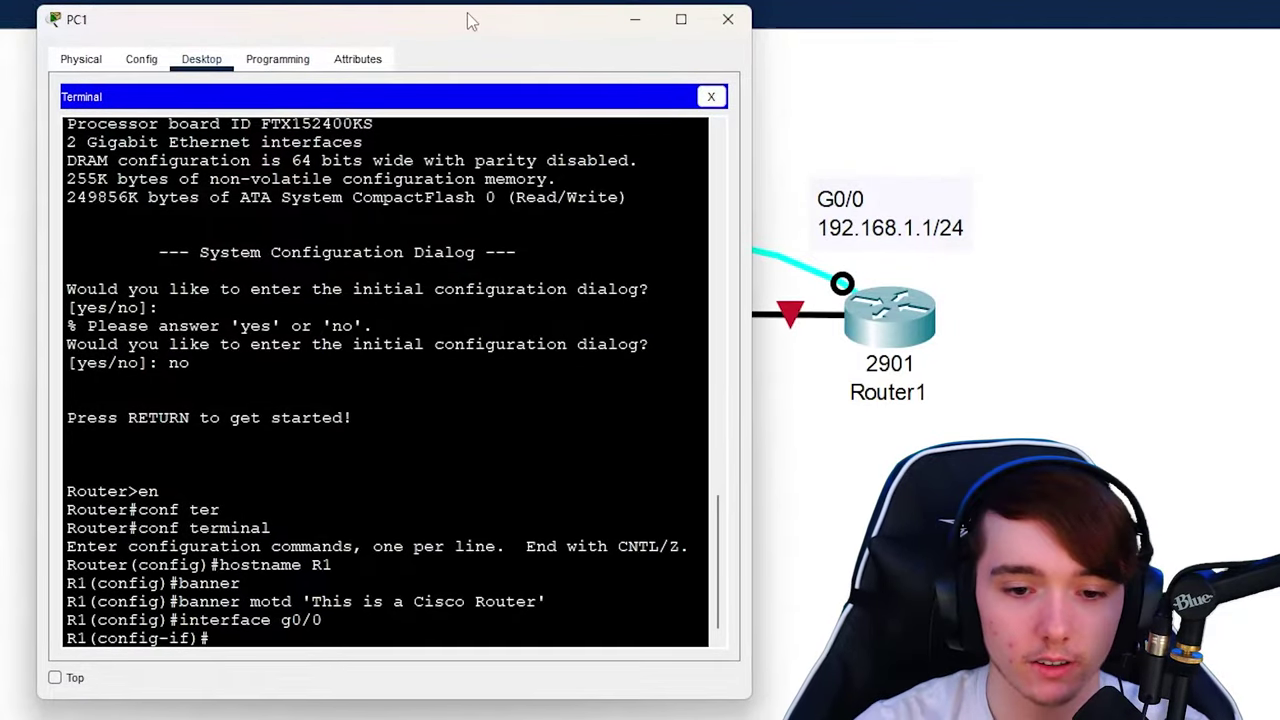
{"action": "type", "text": "ip addres"}
{"action": "key", "text": "Tab"}
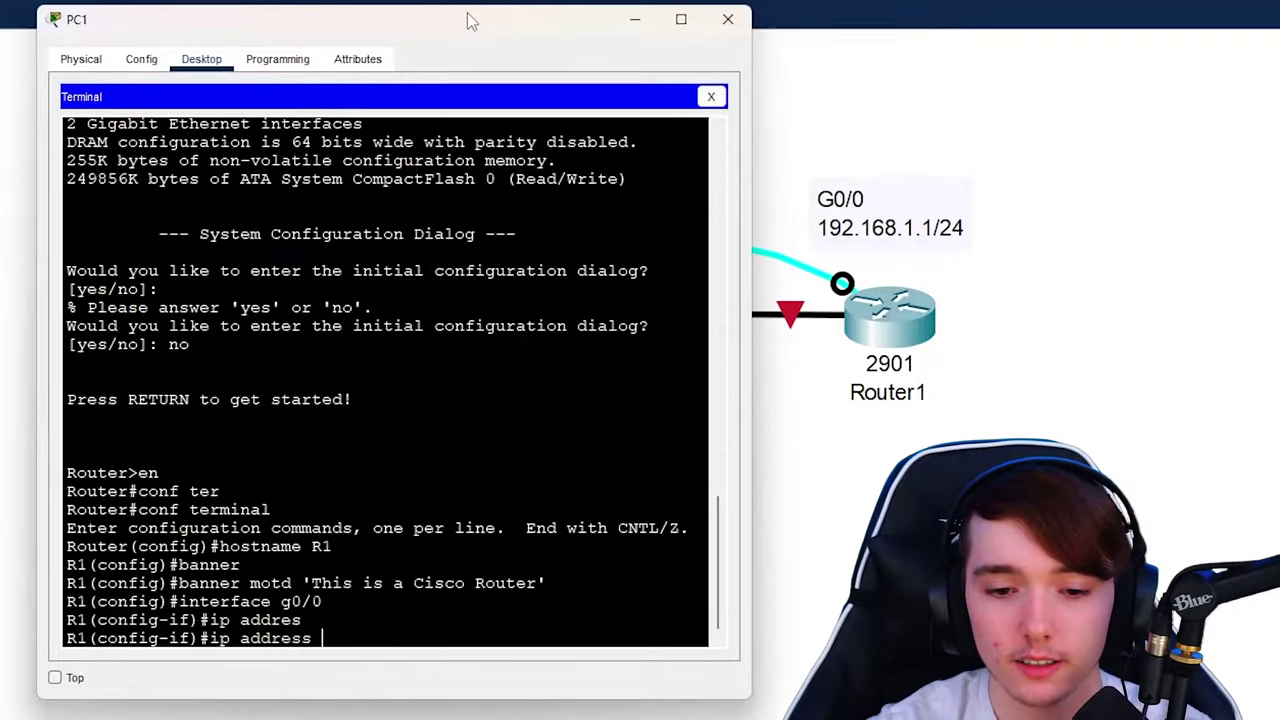
{"action": "type", "text": "192.168."}
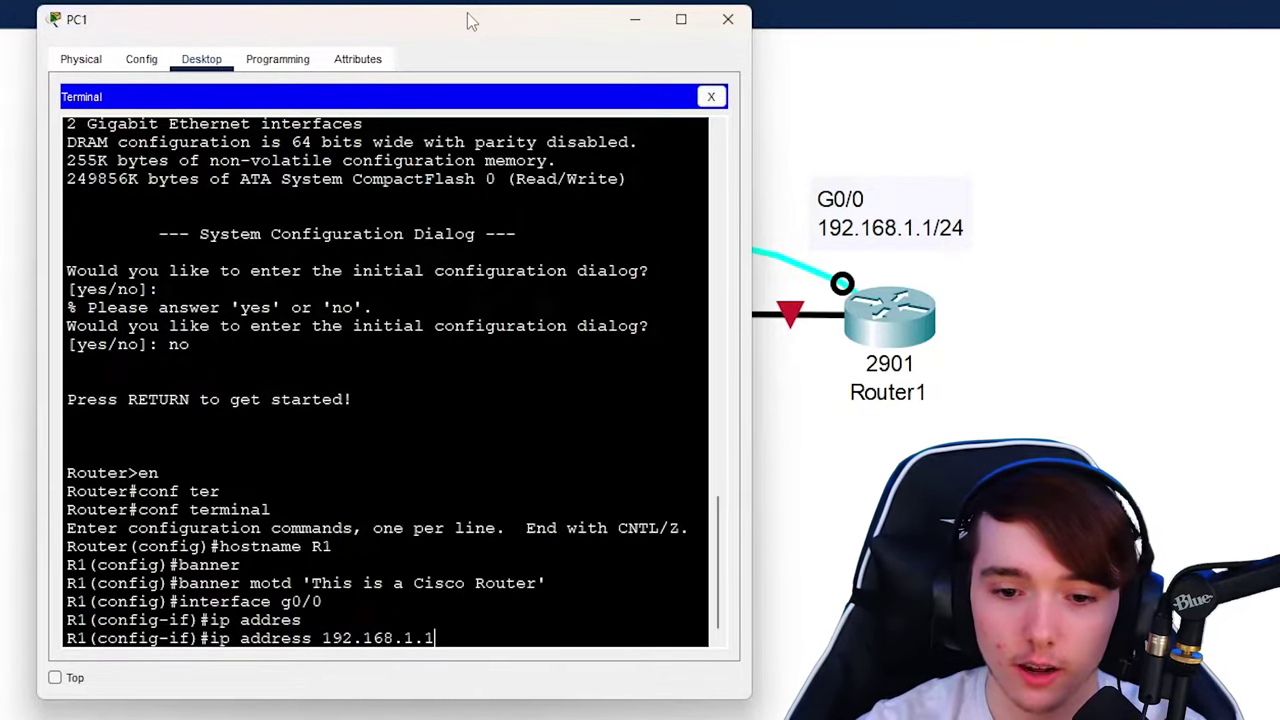
{"action": "type", "text": "1.1"}
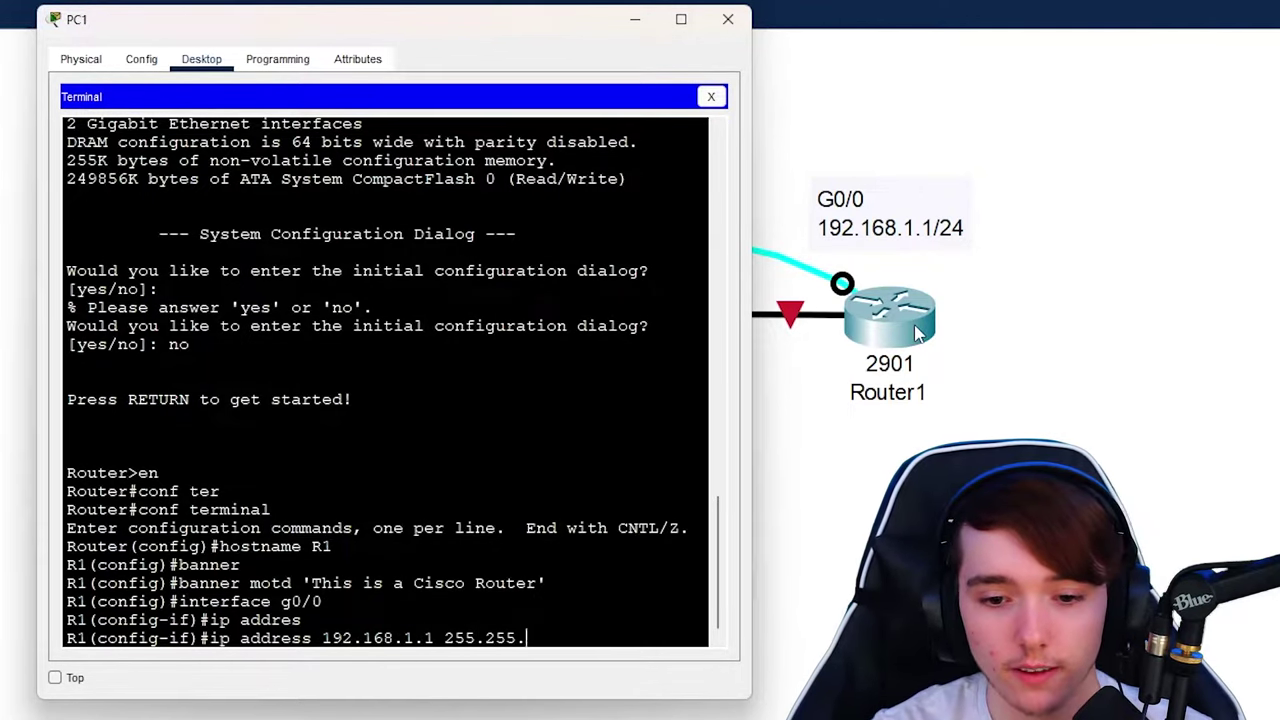
{"action": "key", "text": "Return"}
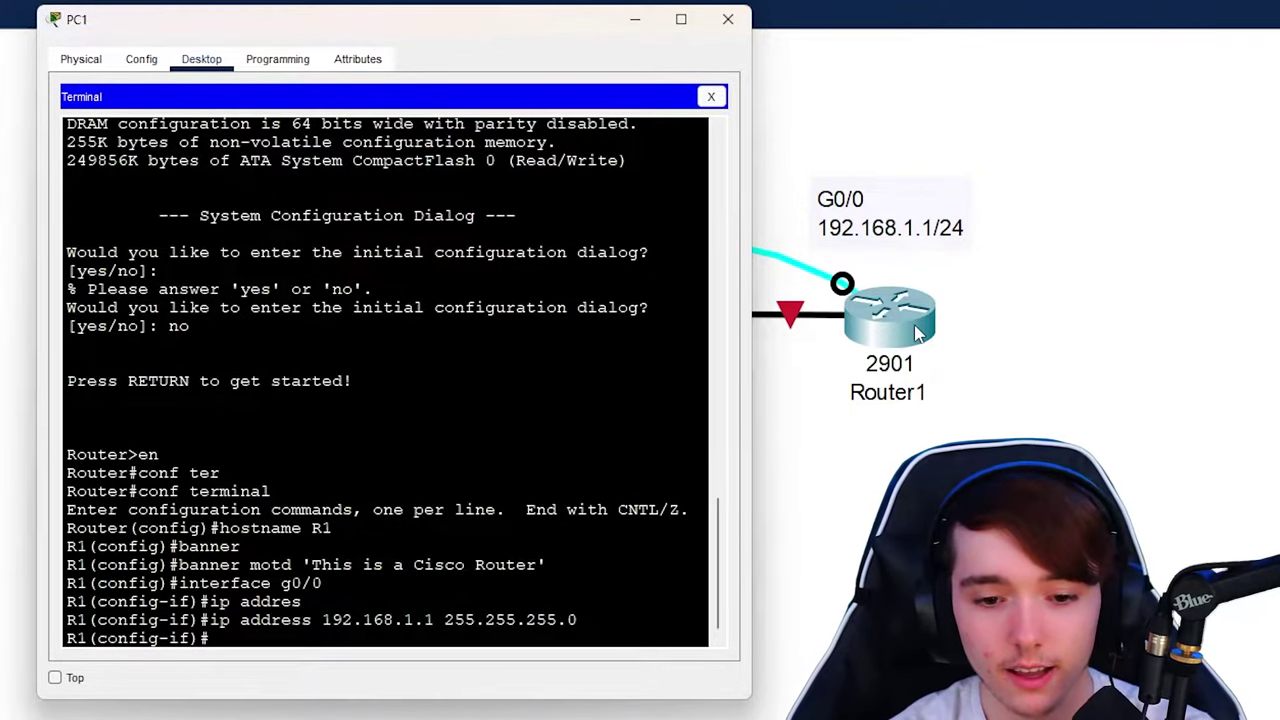
Step: Bring G0/0 up with no shutdown and exit back to global configuration
{"action": "type", "text": "no shutd"}
{"action": "key", "text": "Tab"}
{"action": "key", "text": "Return"}
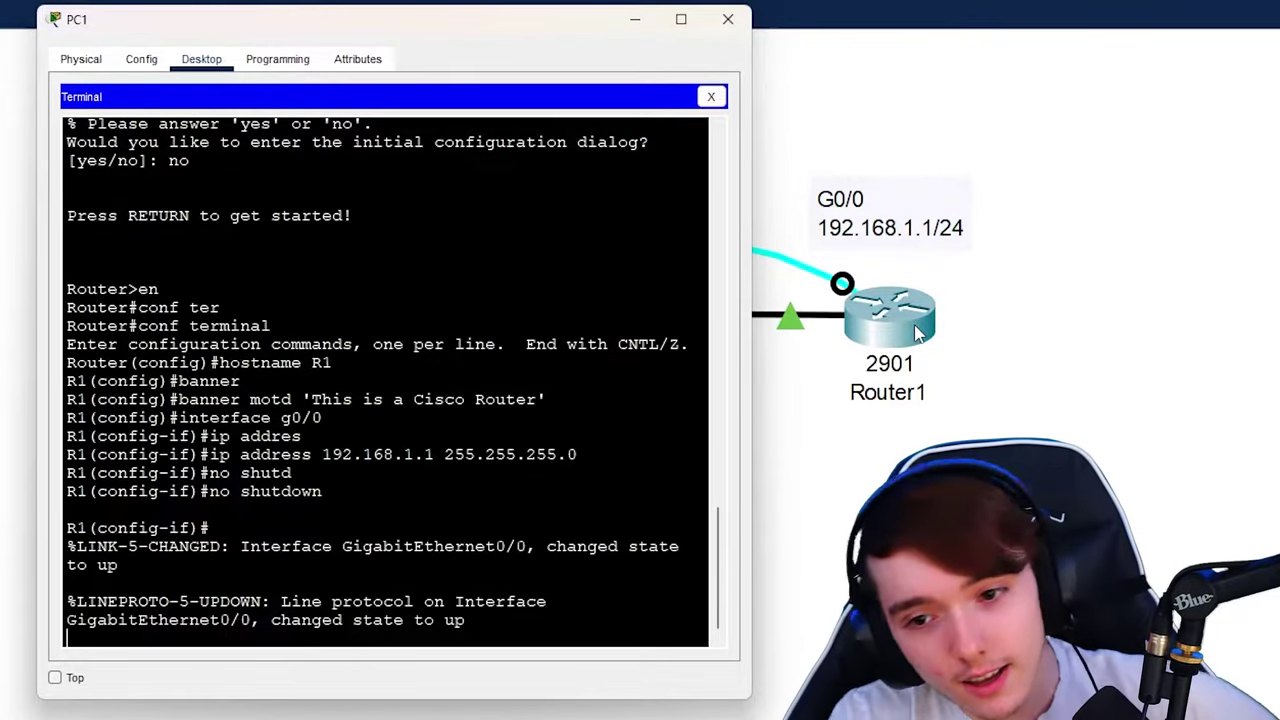
{"action": "left_click_drag", "start_coordinate": [332, 21], "coordinate": [630, 28]}
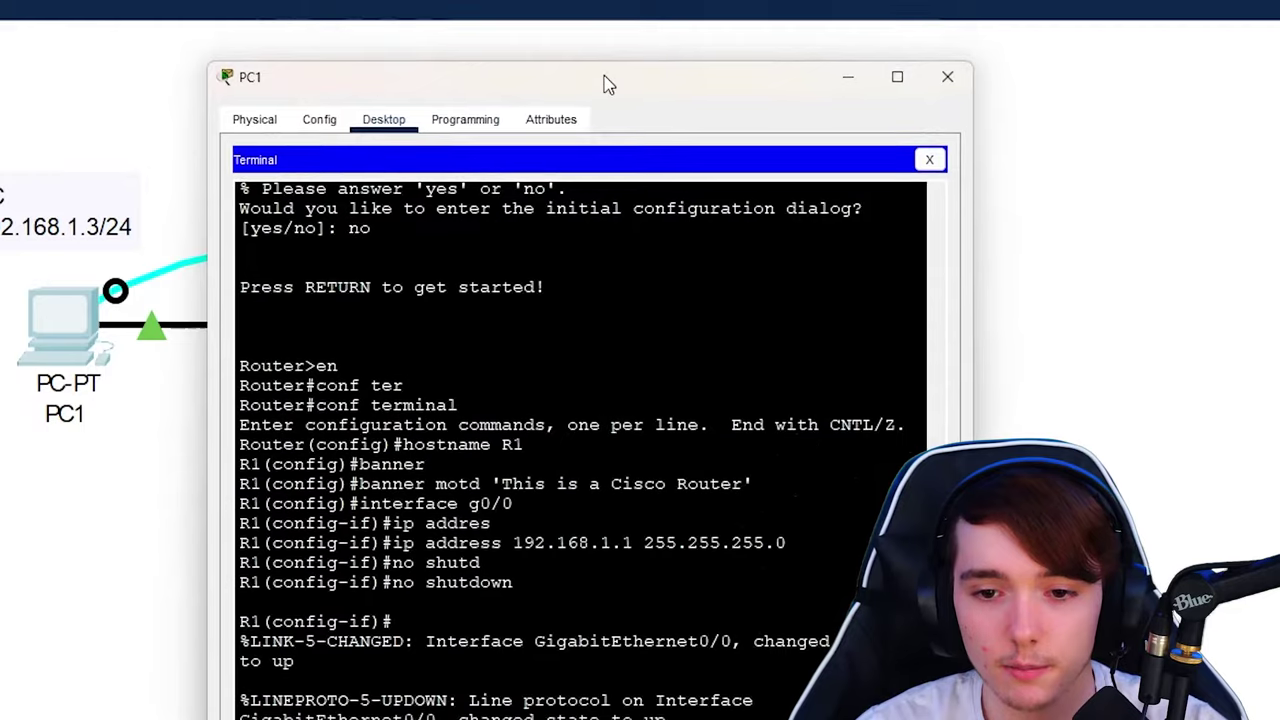
{"action": "left_click_drag", "start_coordinate": [261, 309], "coordinate": [424, 329]}
{"action": "left_click", "coordinate": [424, 329]}
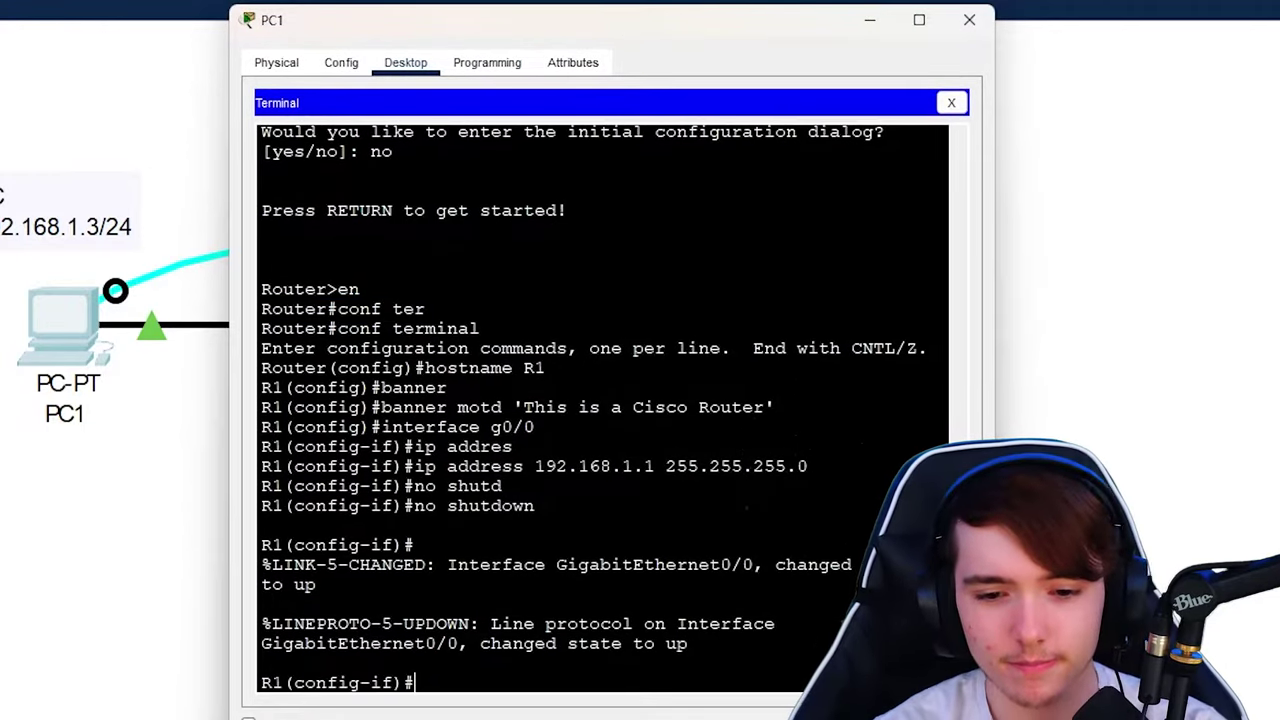
{"action": "type", "text": "exit"}
{"action": "key", "text": "Return"}
{"action": "type", "text": "edi"}
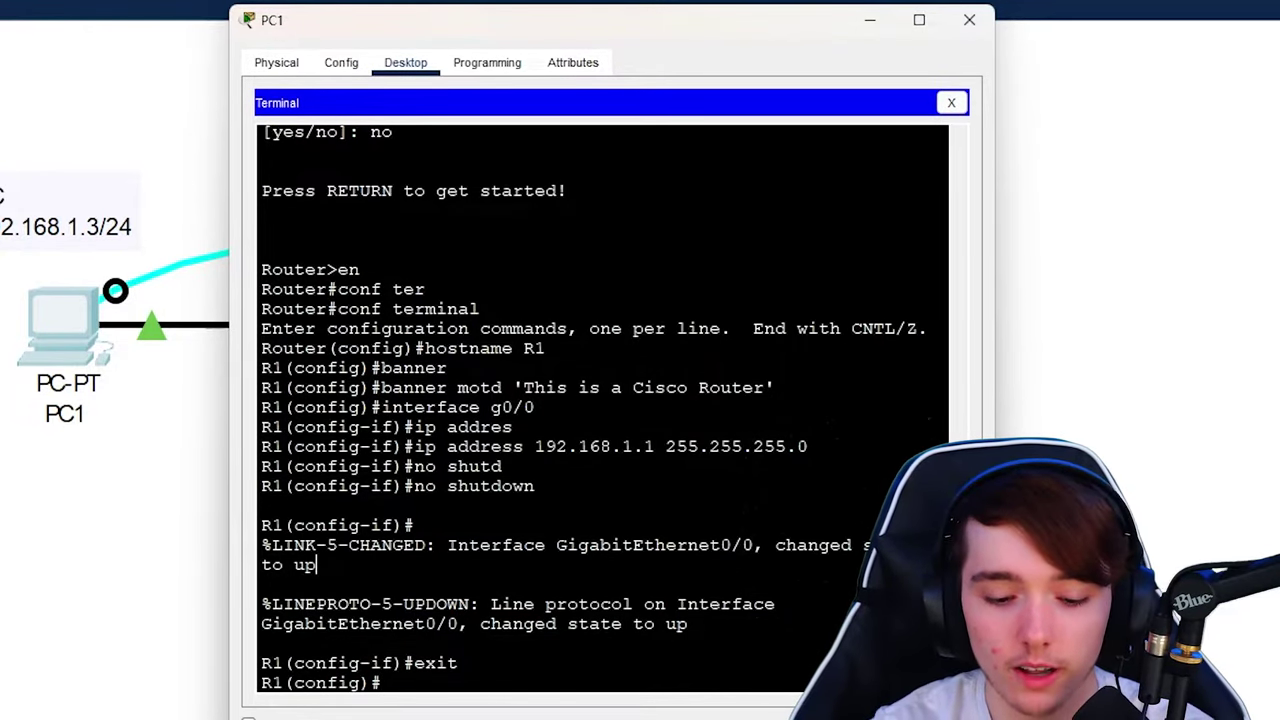
{"action": "type", "text": "ip dom"}
Step: Set R1's IP domain name to admin
{"action": "key", "text": "Tab"}
{"action": "type", "text": "ain"}
{"action": "key", "text": "Tab"}
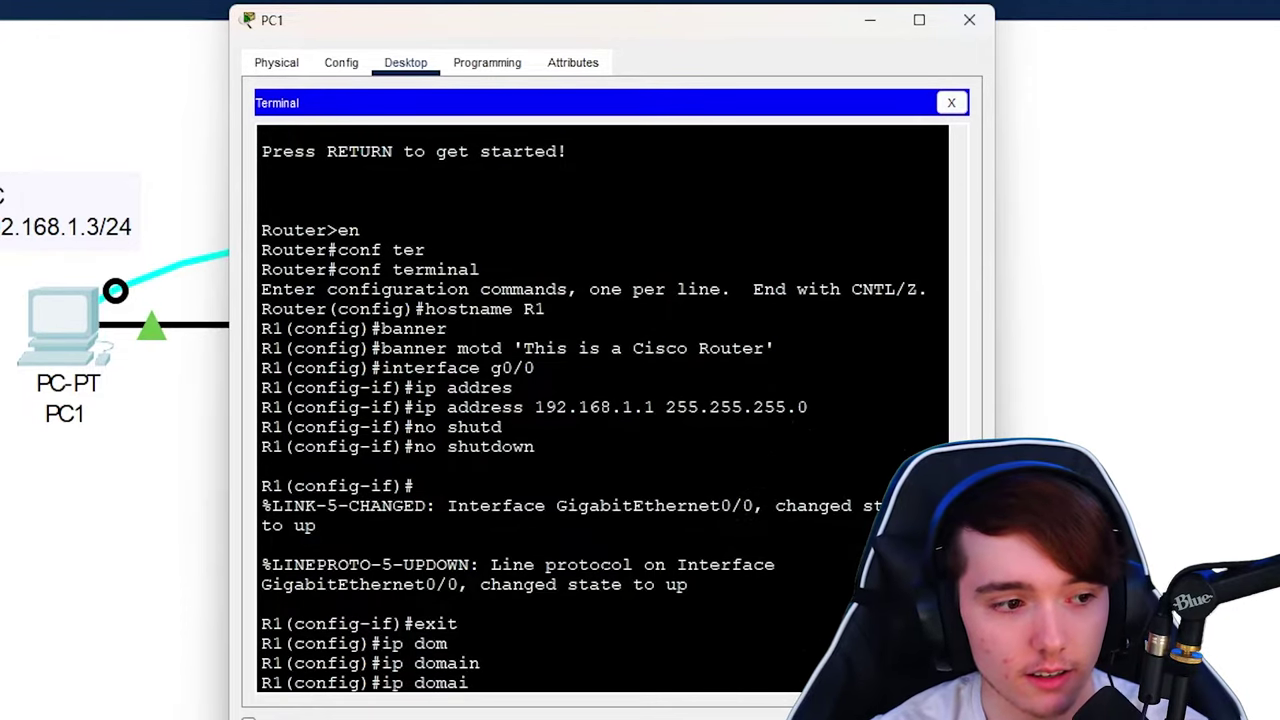
{"action": "type", "text": "n-"}
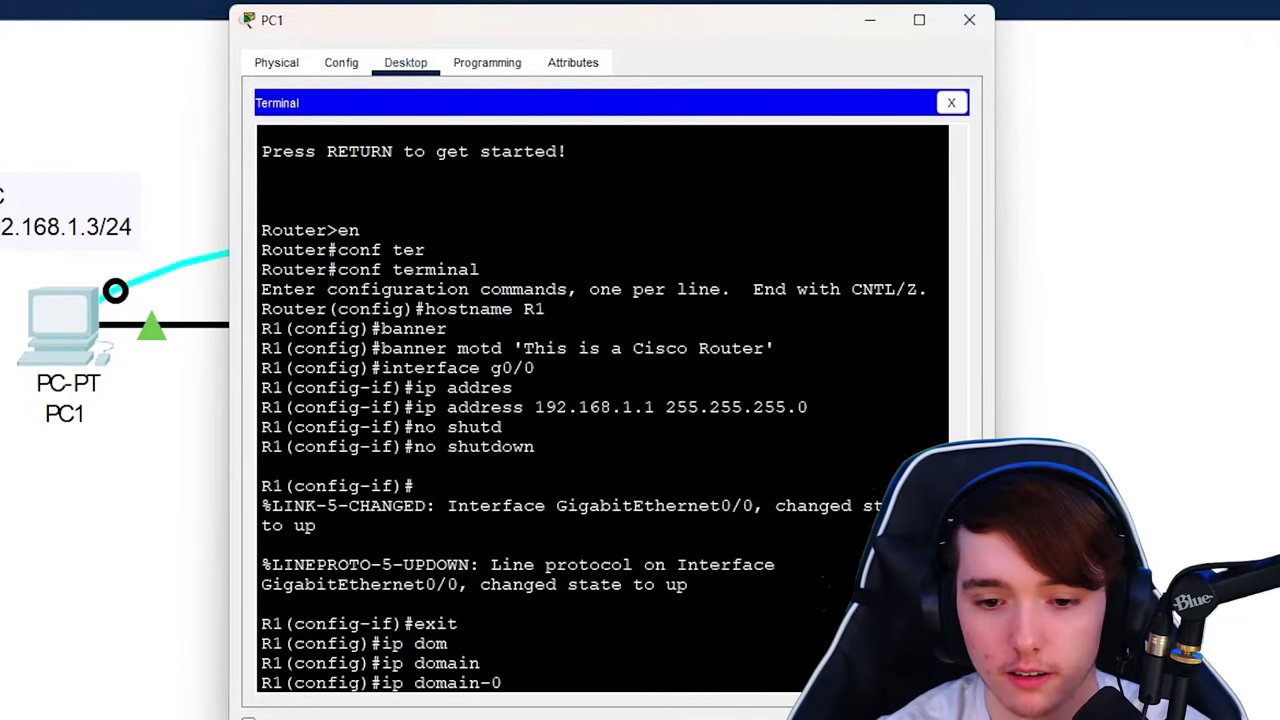
{"action": "type", "text": "na"}
{"action": "key", "text": "Tab"}
{"action": "type", "text": "admin"}
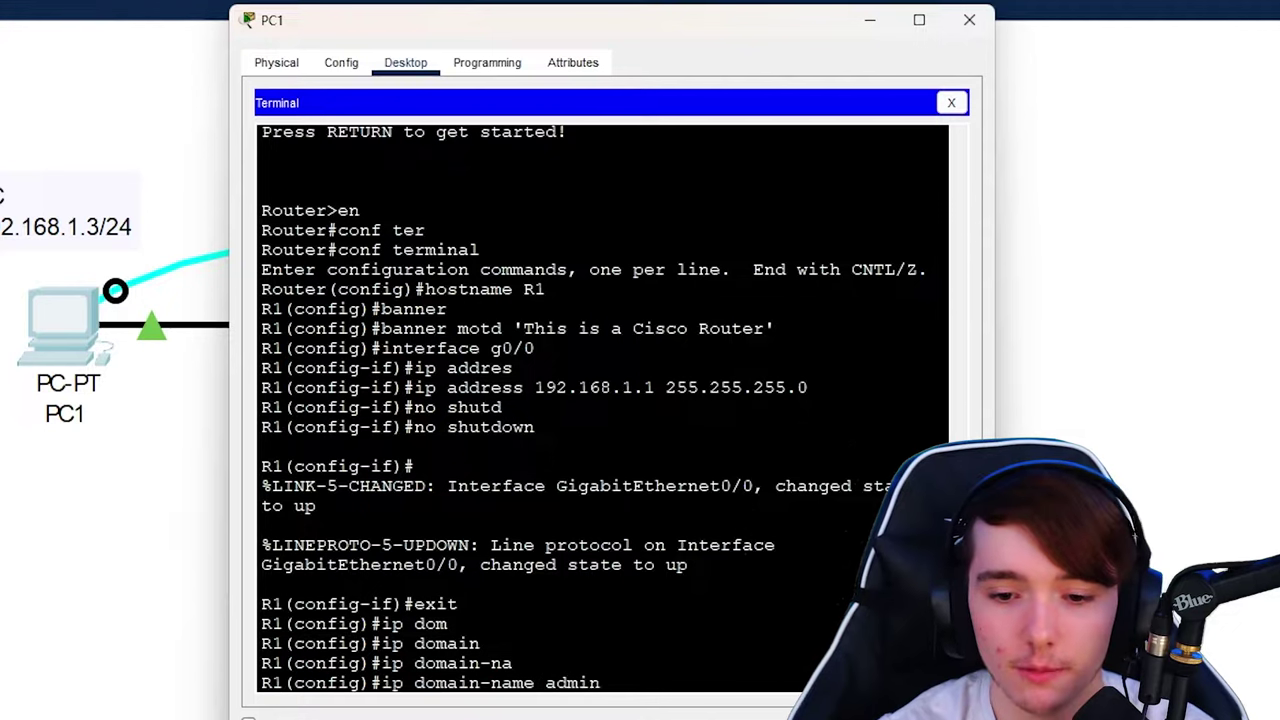
{"action": "key", "text": "Return"}
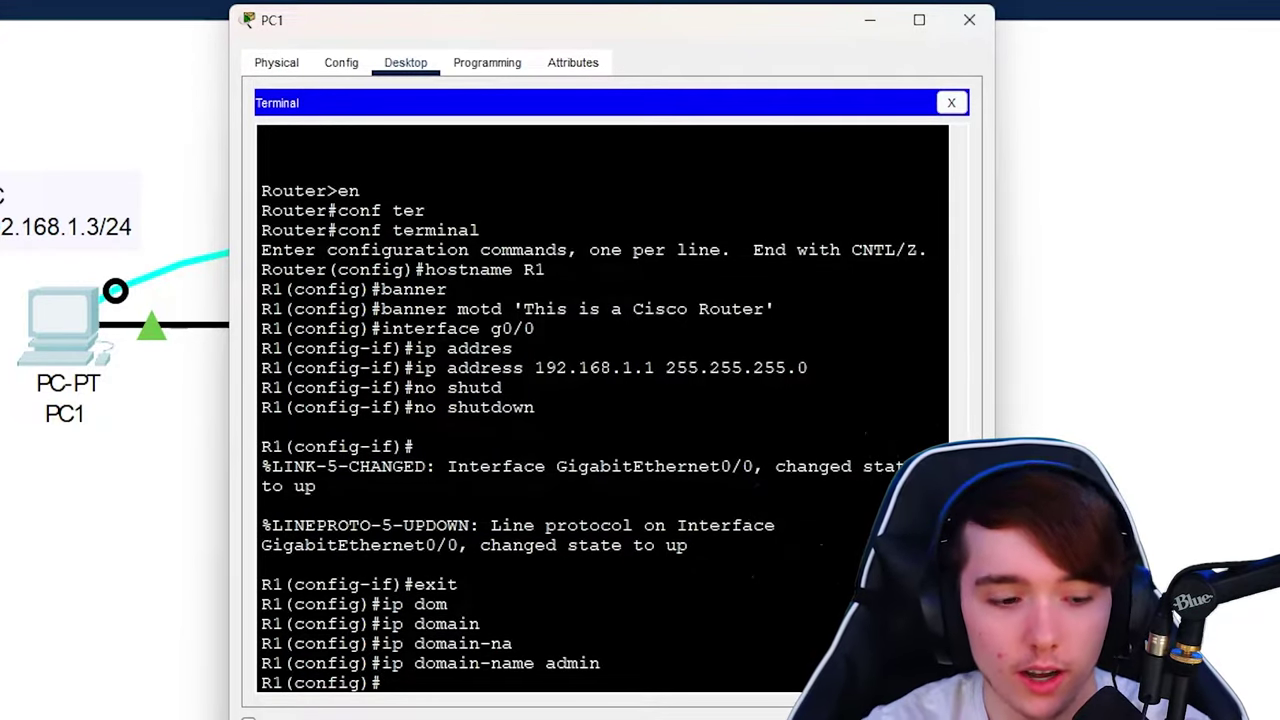
Step: Create local user admin with a secret password and set the enable secret password
{"action": "type", "text": "username admin"}
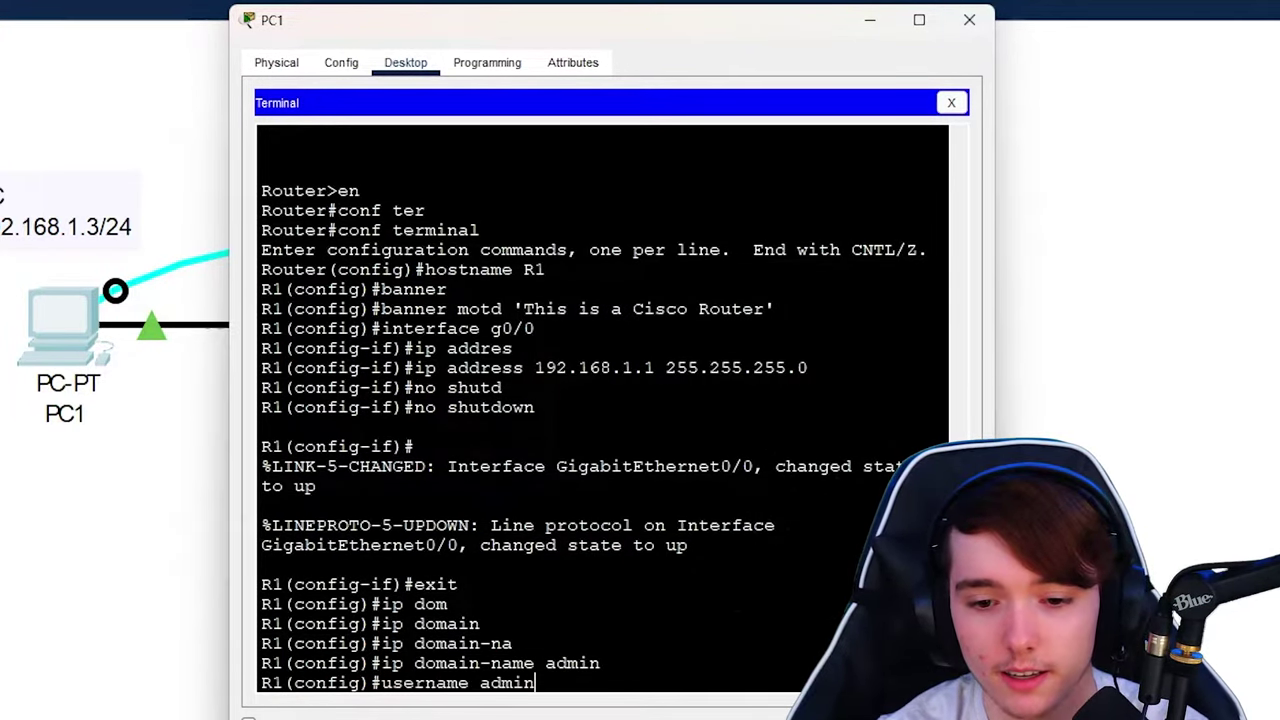
{"action": "type", "text": " secret Cisco"}
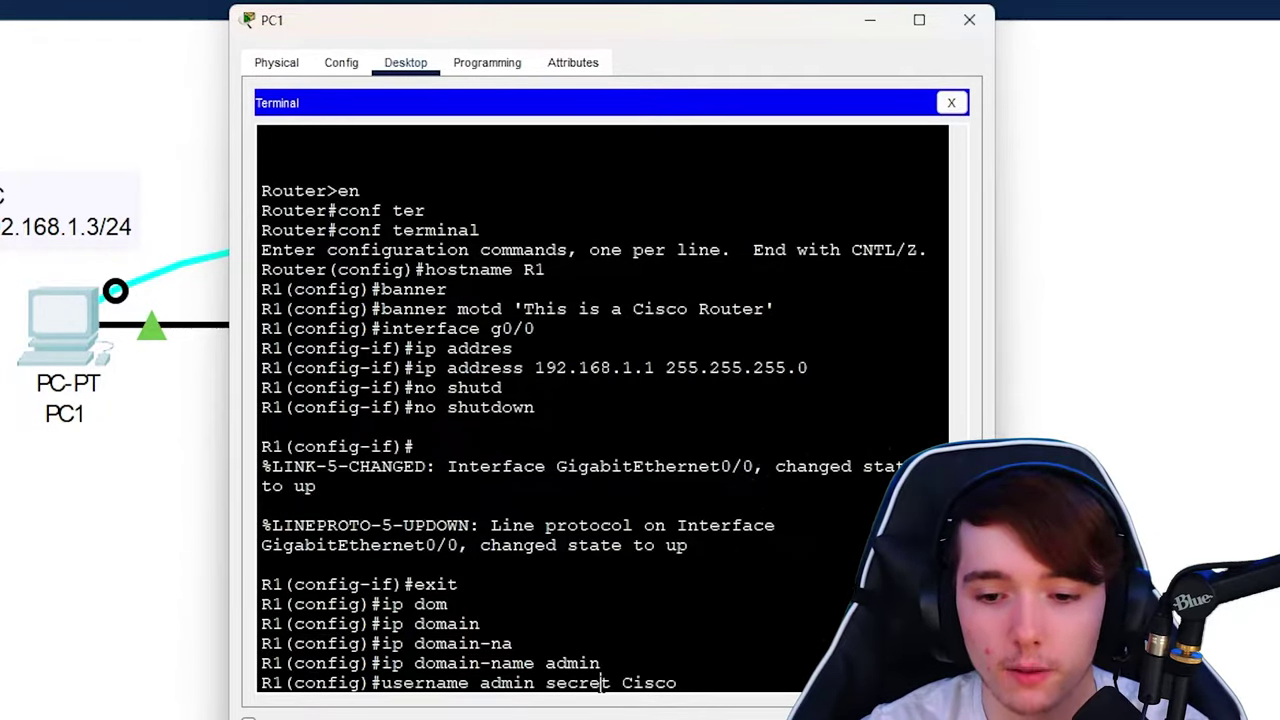
{"action": "left_click_drag", "start_coordinate": [603, 684], "coordinate": [545, 697]}
{"action": "left_click_drag", "start_coordinate": [631, 690], "coordinate": [677, 686]}
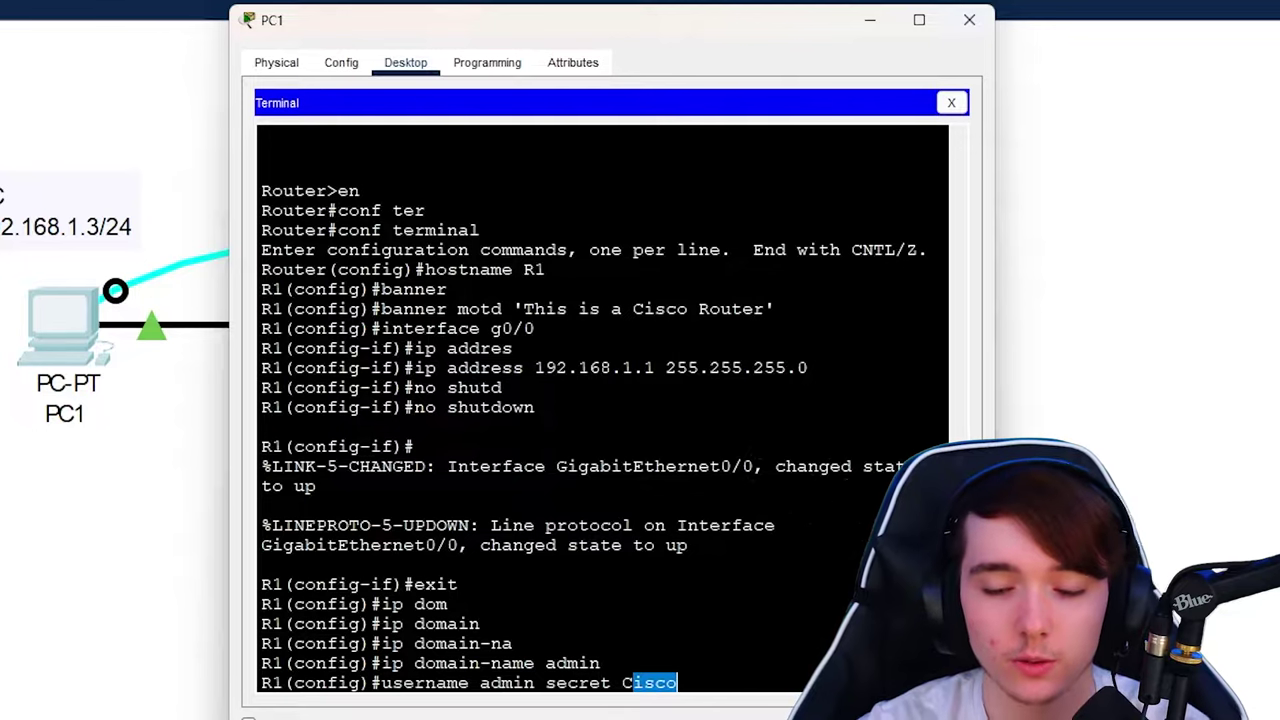
{"action": "left_click", "coordinate": [677, 684]}
{"action": "key", "text": "Return"}
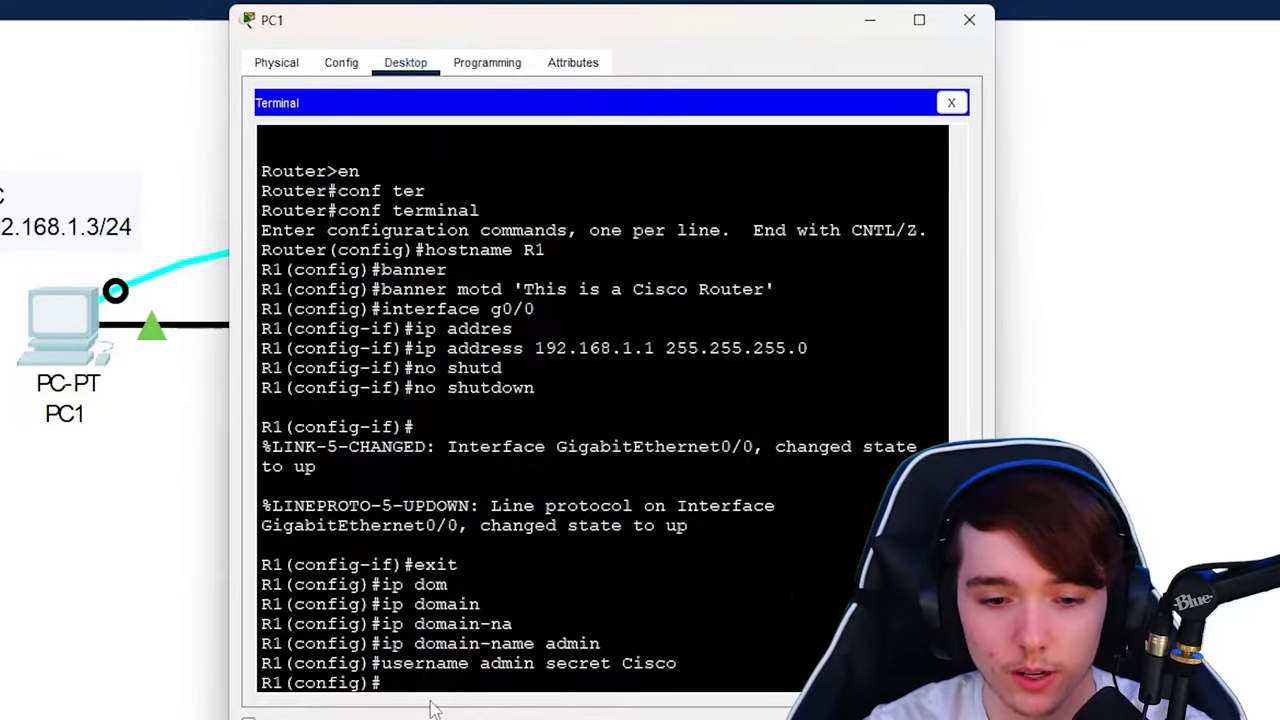
{"action": "type", "text": "enable secret"}
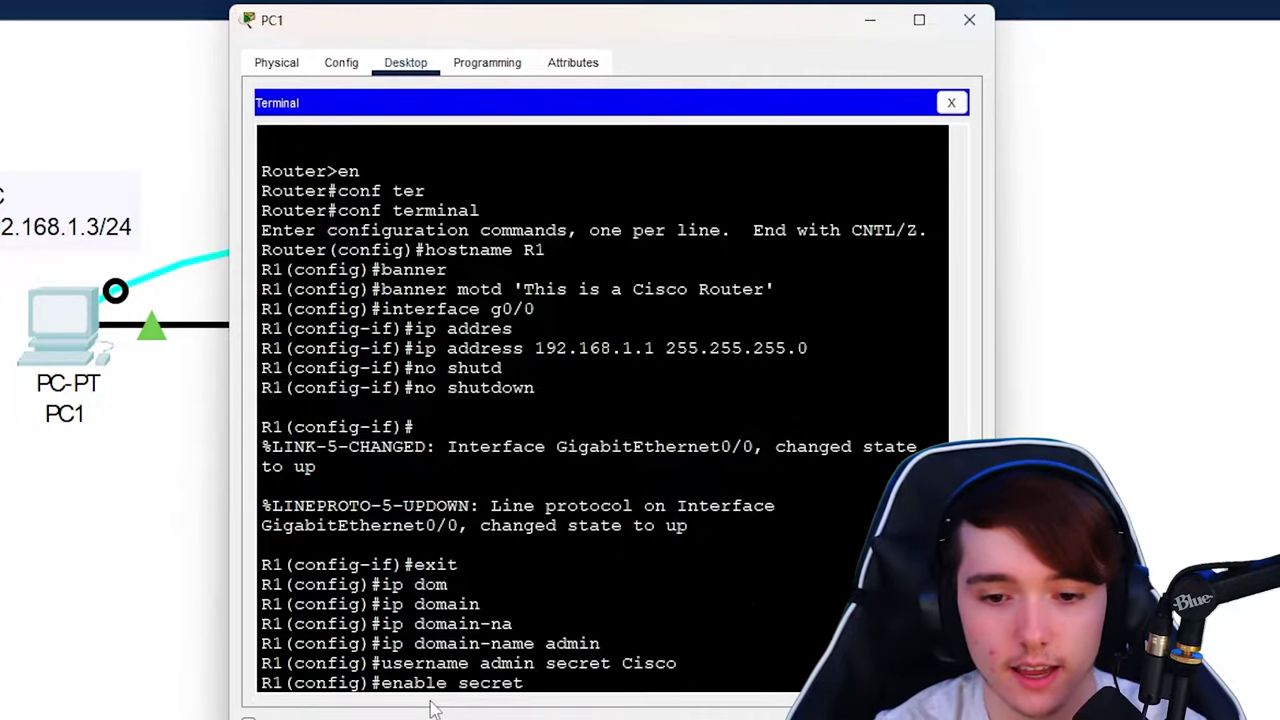
{"action": "type", "text": " Cisco"}
{"action": "key", "text": "Return"}
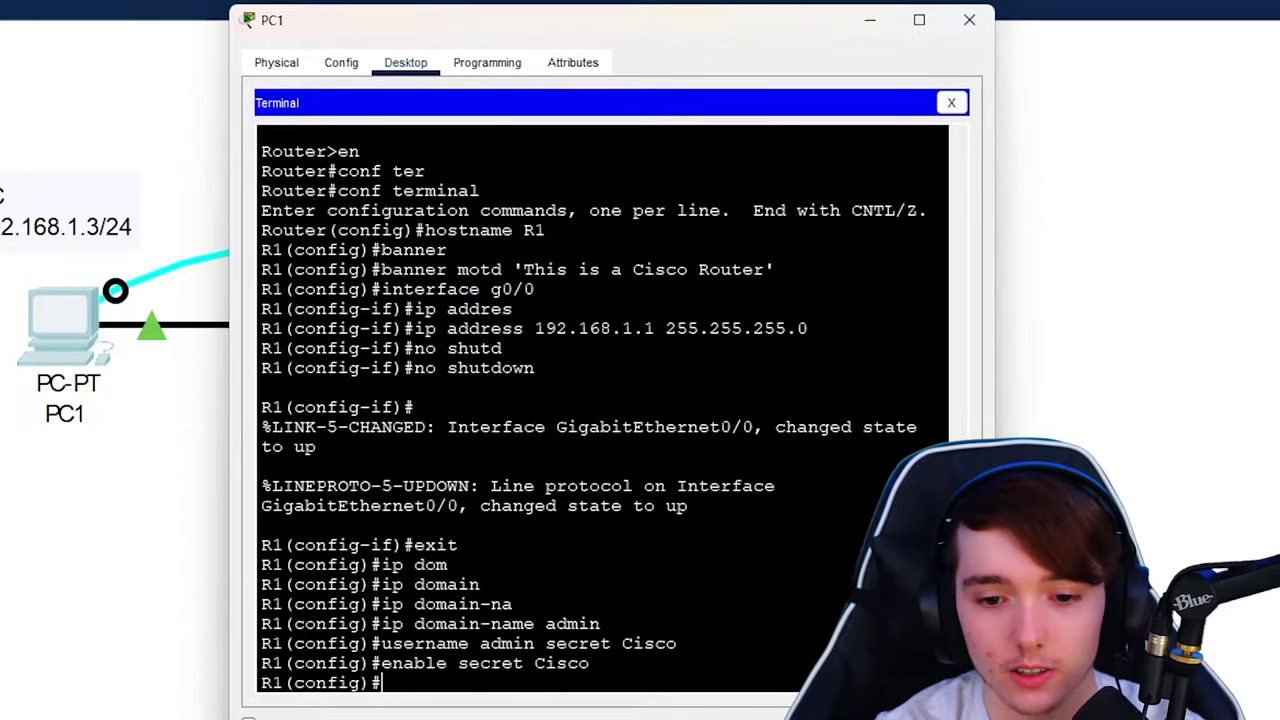
Step: Give console line 0 a password and require login
{"action": "key", "text": "Tab"}
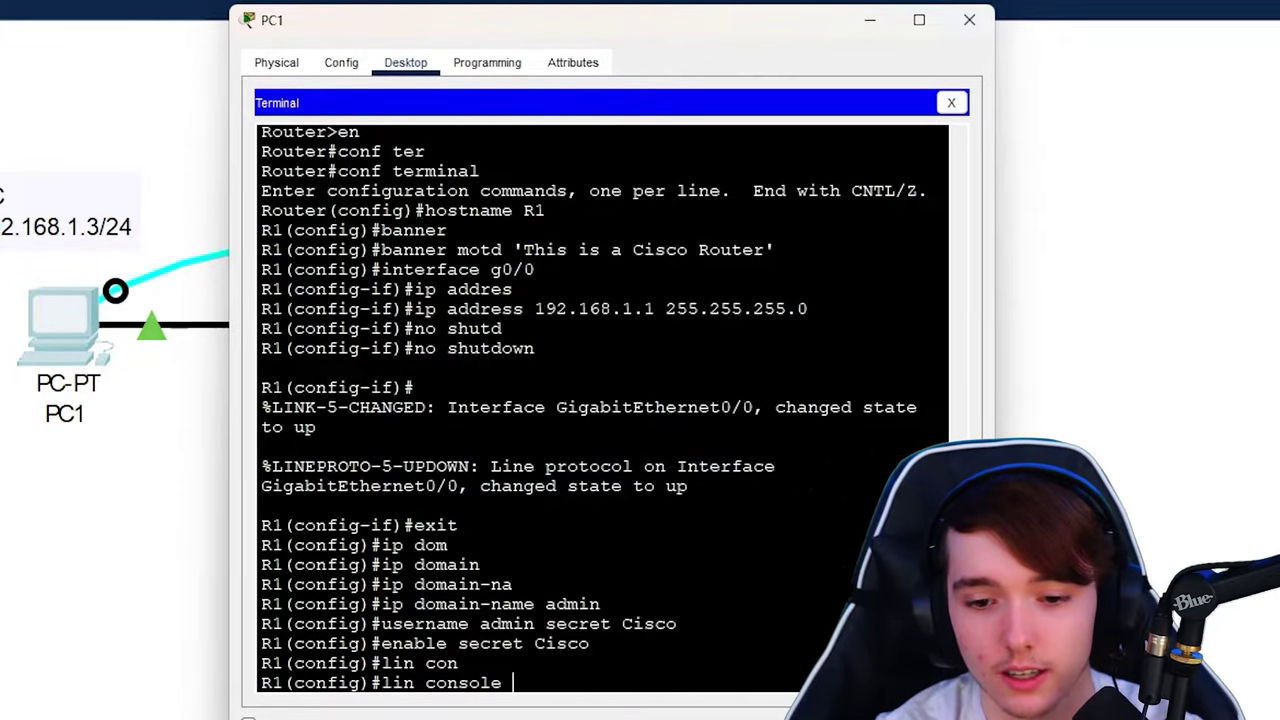
{"action": "key", "text": "Return"}
{"action": "type", "text": "p"}
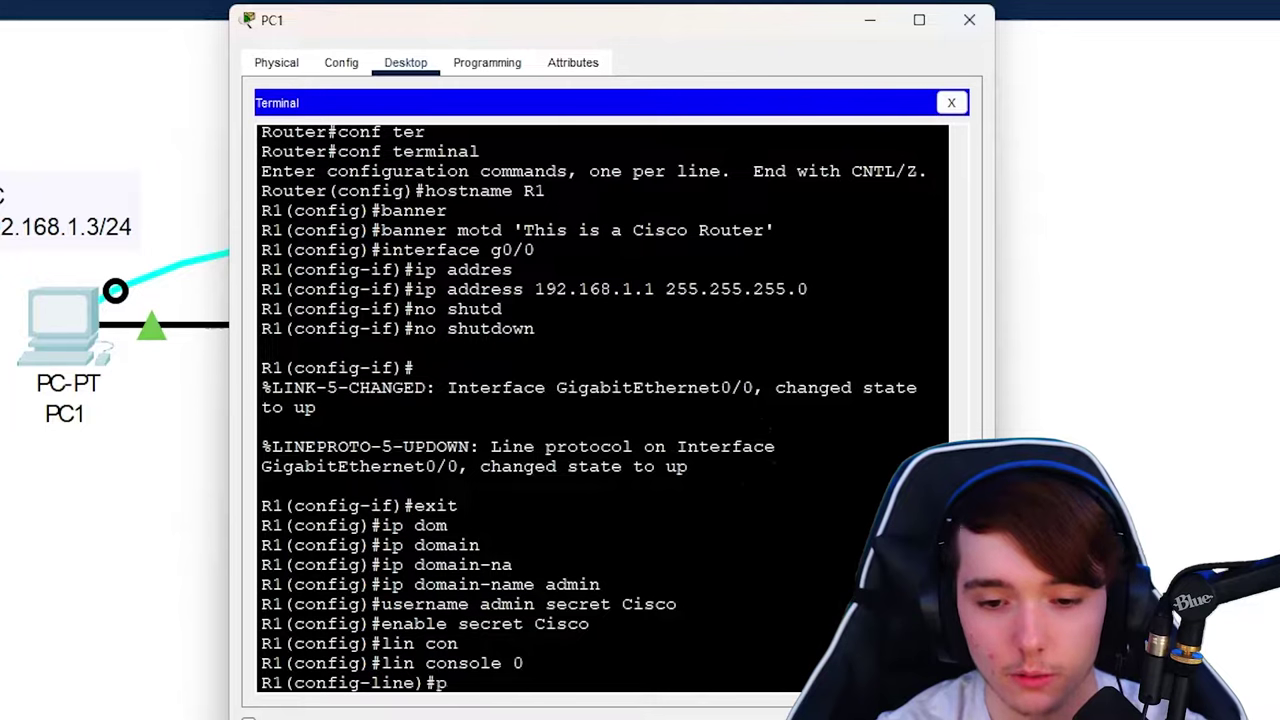
{"action": "type", "text": "assword clas"}
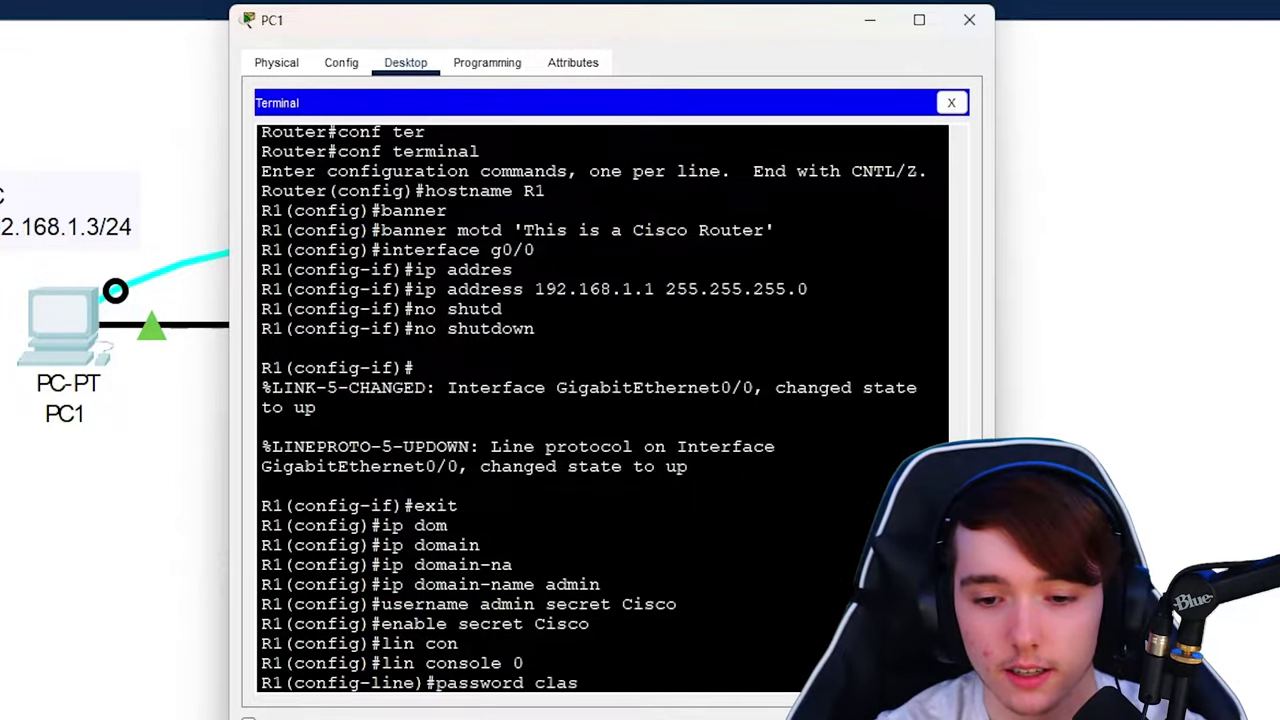
{"action": "type", "text": "s"}
{"action": "key", "text": "Return"}
{"action": "type", "text": "line)#l"}
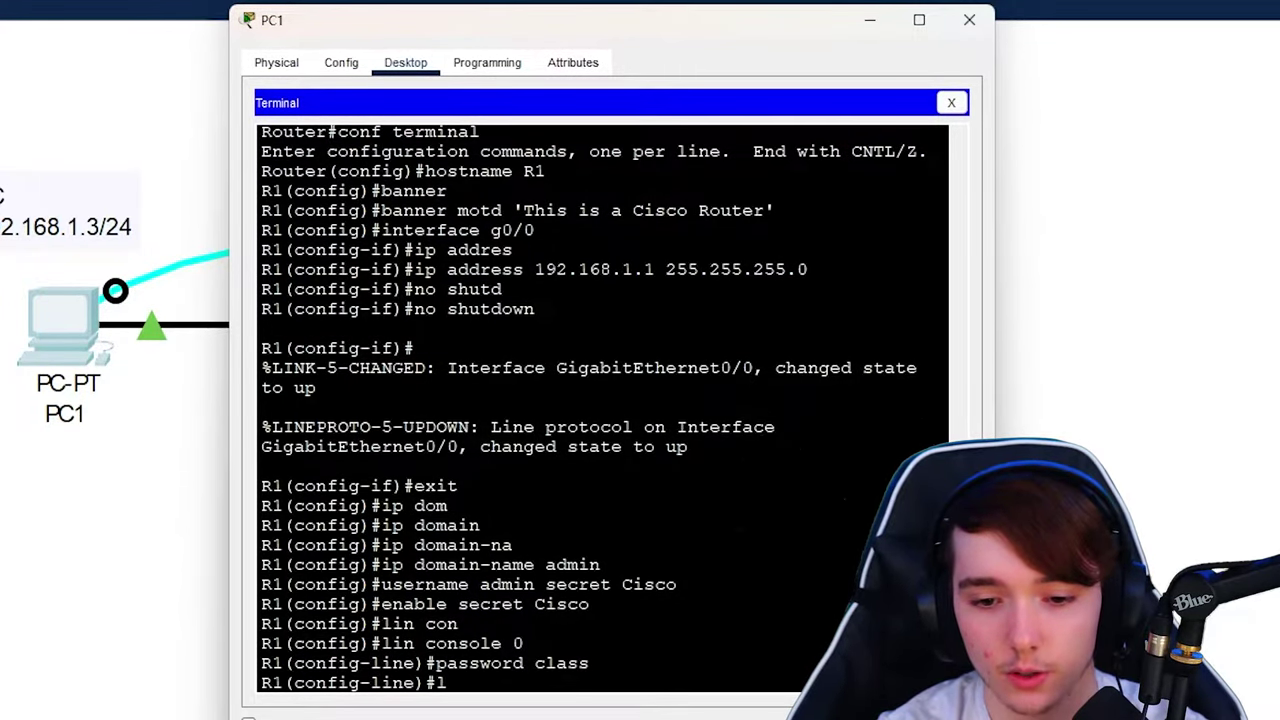
{"action": "type", "text": "ogin"}
{"action": "key", "text": "Return"}
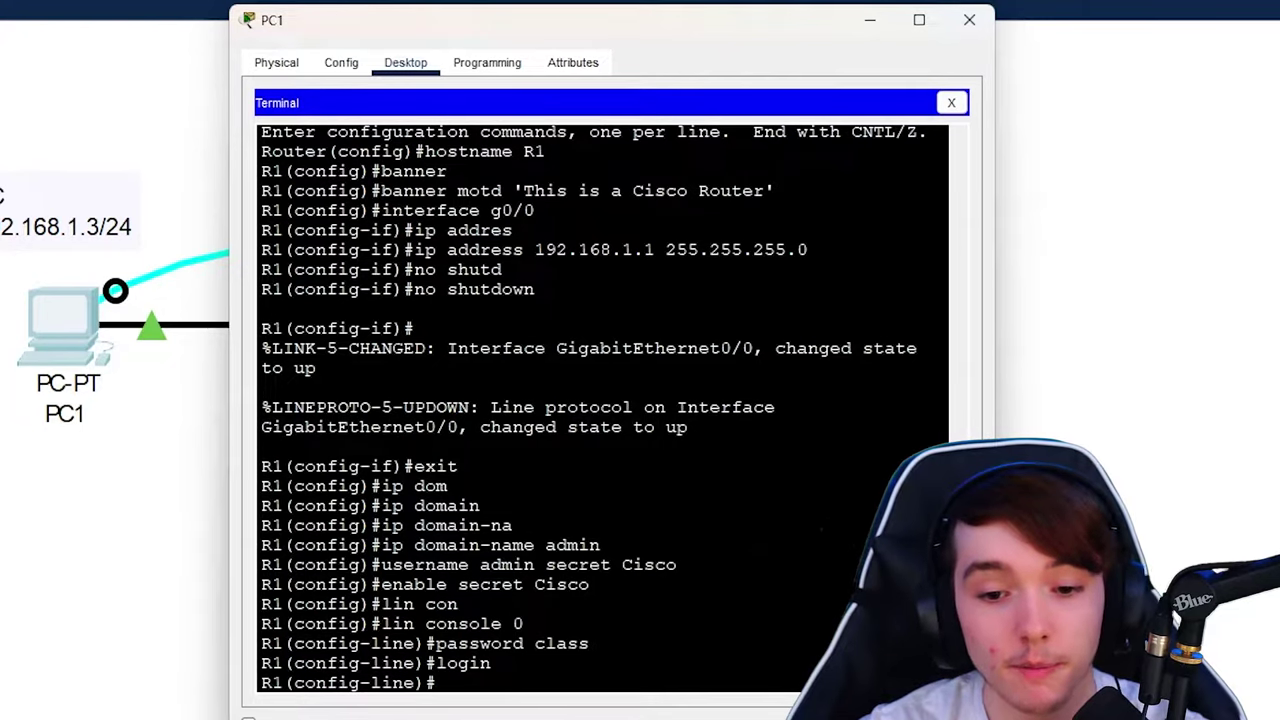
Step: Leave the console line and enable service password-encryption
{"action": "double_click", "coordinate": [478, 643]}
{"action": "left_click", "coordinate": [570, 643]}
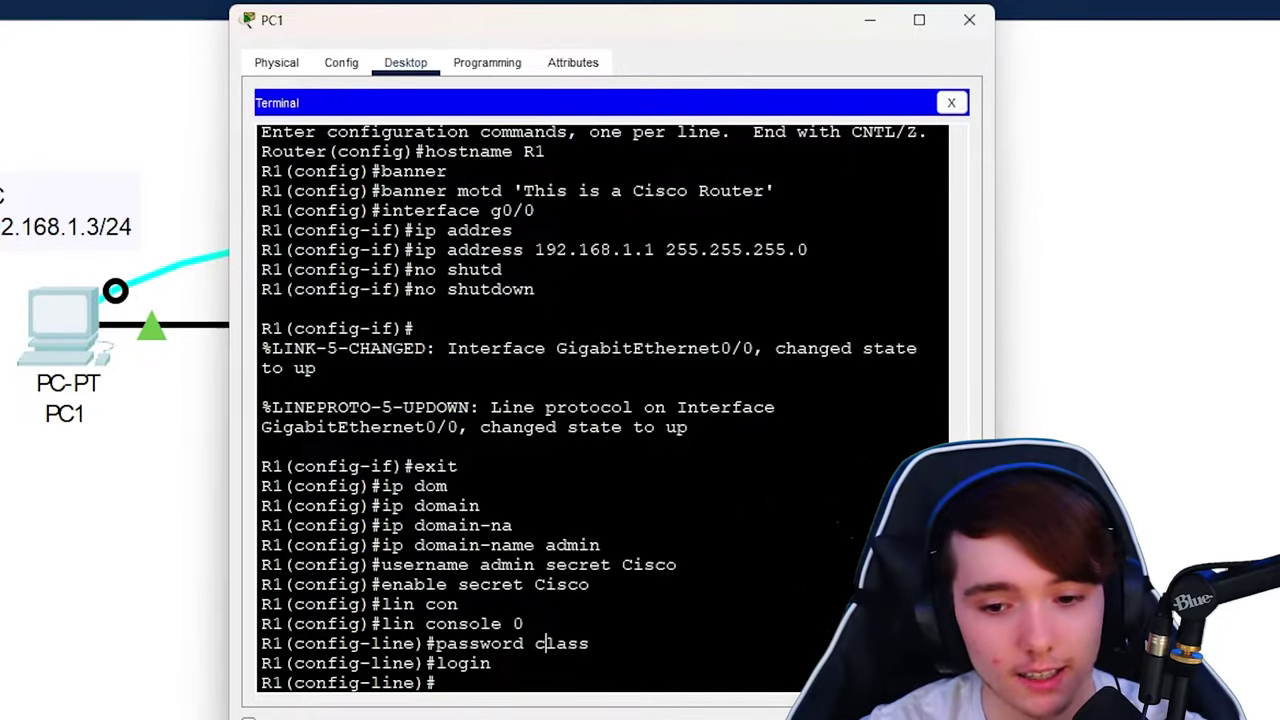
{"action": "type", "text": "exit"}
{"action": "key", "text": "BackSpace"}
{"action": "type", "text": "it"}
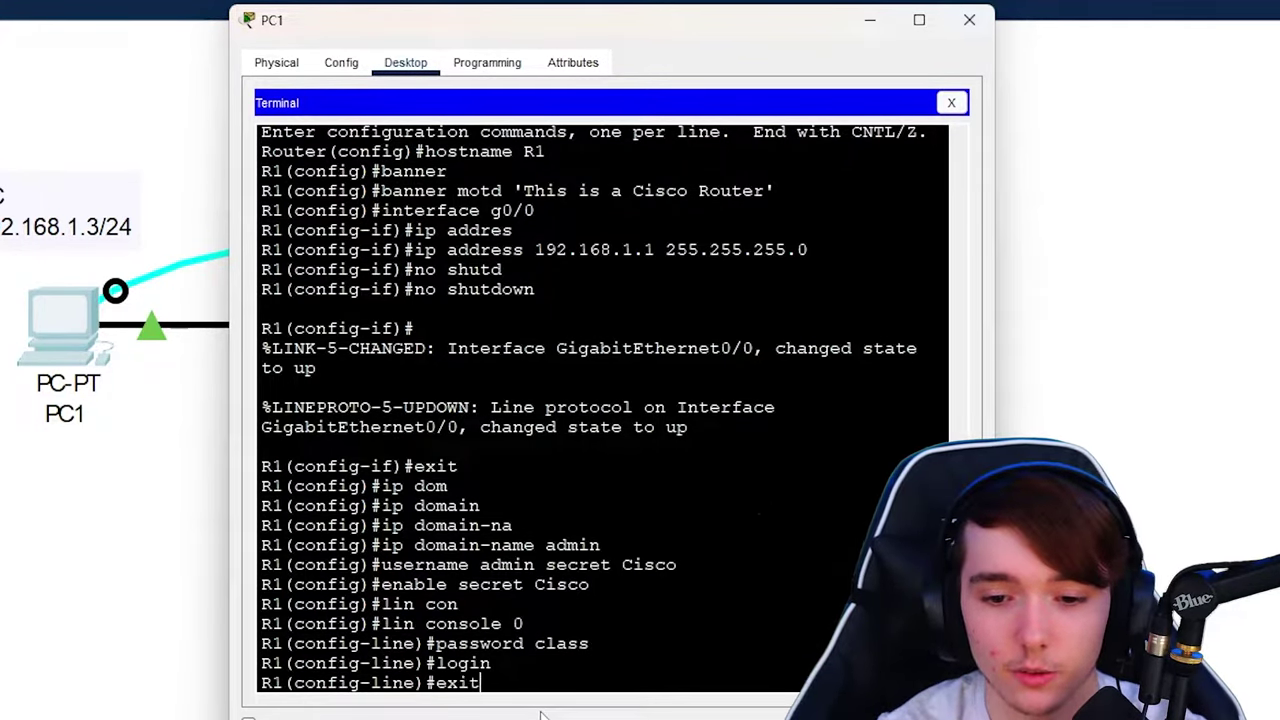
{"action": "key", "text": "Return"}
{"action": "type", "text": "serv"}
{"action": "key", "text": "Tab"}
{"action": "type", "text": "pass"}
{"action": "key", "text": "Tab"}
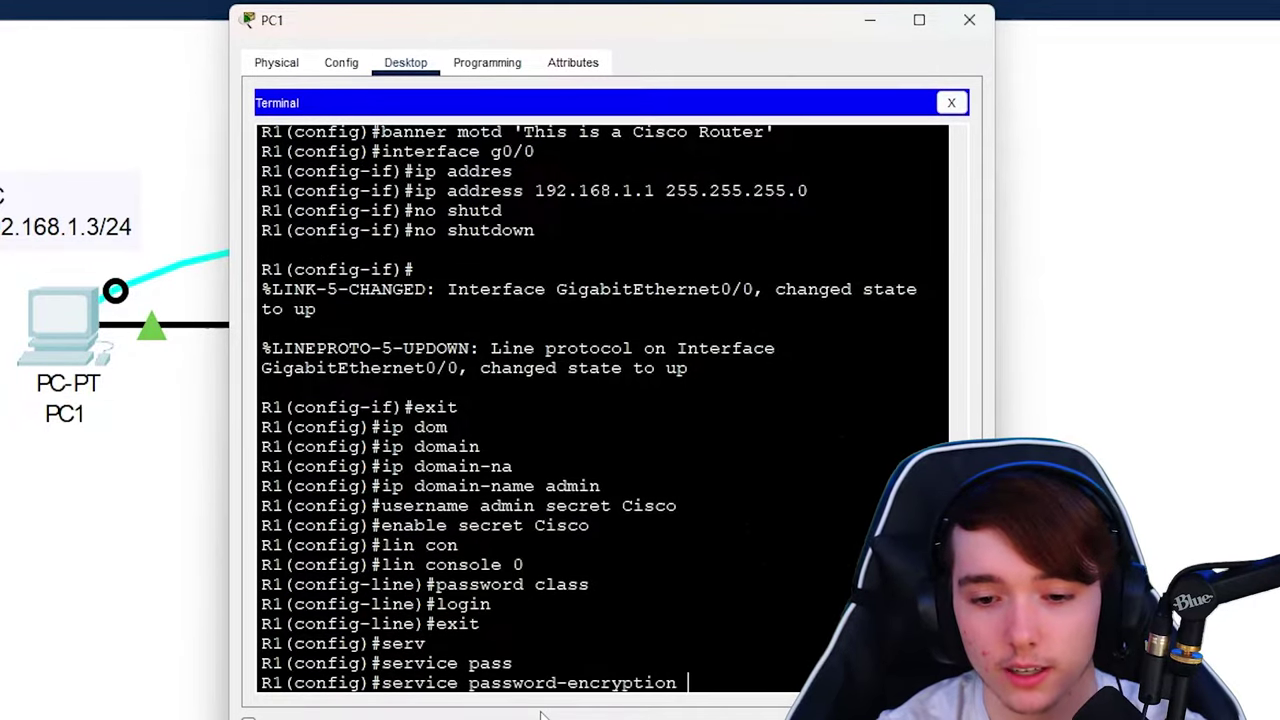
{"action": "key", "text": "Return"}
Step: Run 'do show run' and page to the end, checking the encrypted enable and user secrets
{"action": "type", "text": "do show run"}
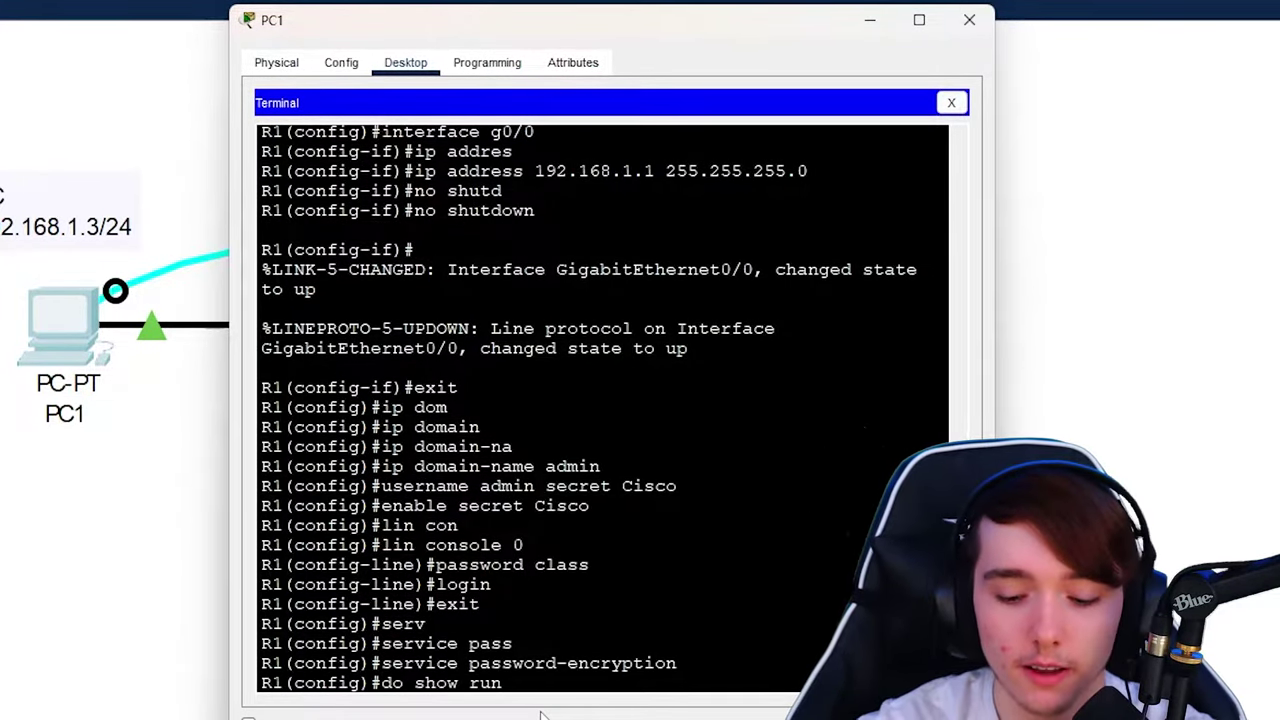
{"action": "key", "text": "Return"}
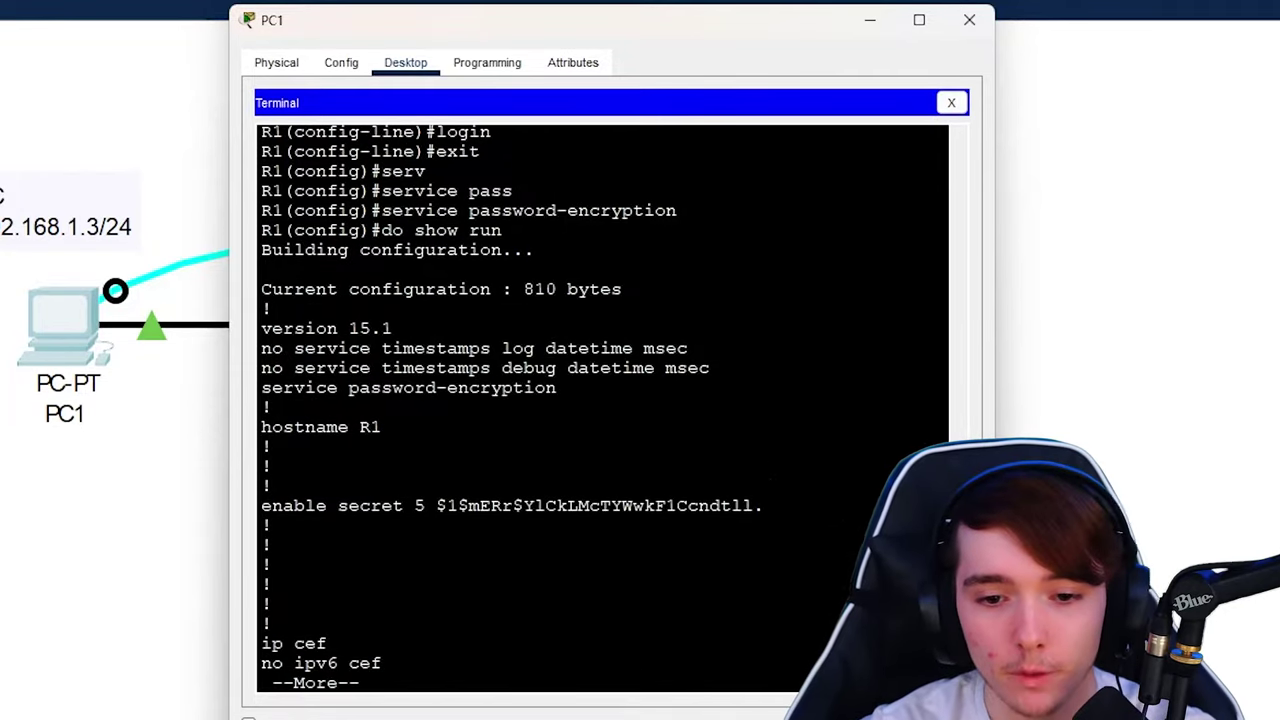
{"action": "left_click_drag", "start_coordinate": [271, 505], "coordinate": [425, 505]}
{"action": "left_click_drag", "start_coordinate": [272, 486], "coordinate": [765, 507]}
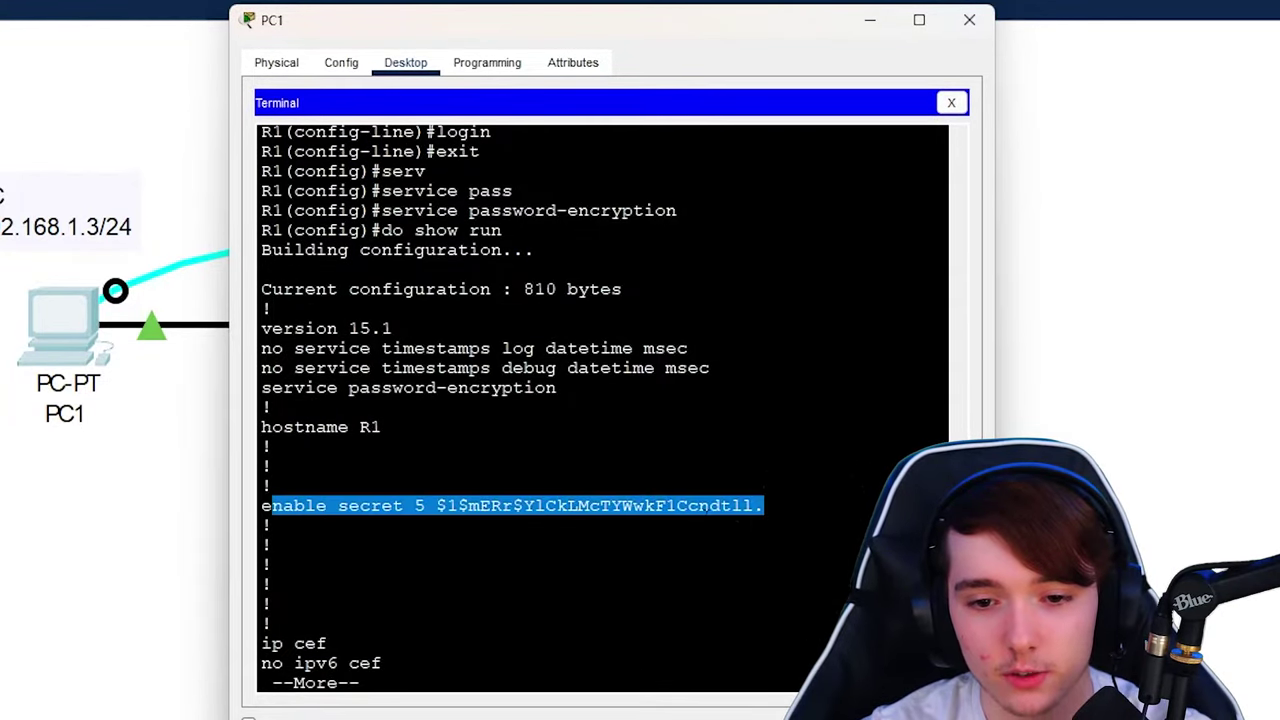
{"action": "left_click", "coordinate": [263, 526]}
{"action": "key", "text": "space"}
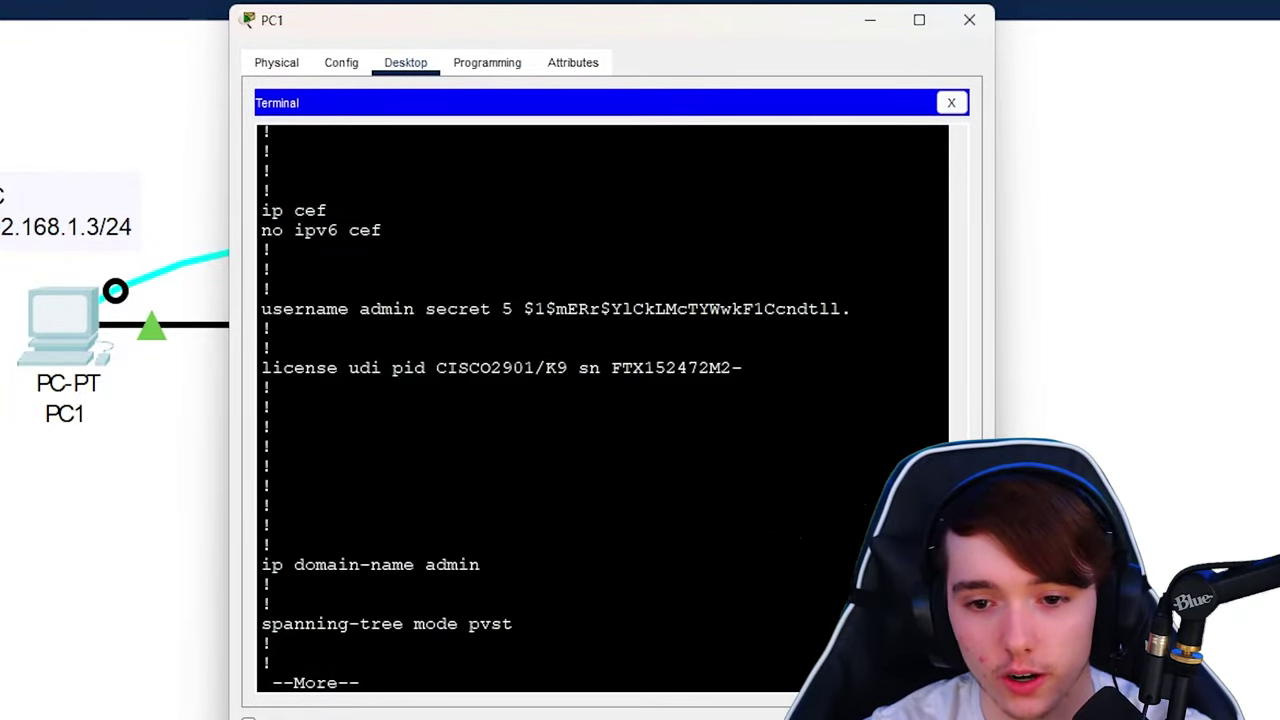
{"action": "left_click_drag", "start_coordinate": [765, 308], "coordinate": [508, 308]}
{"action": "key", "text": "space"}
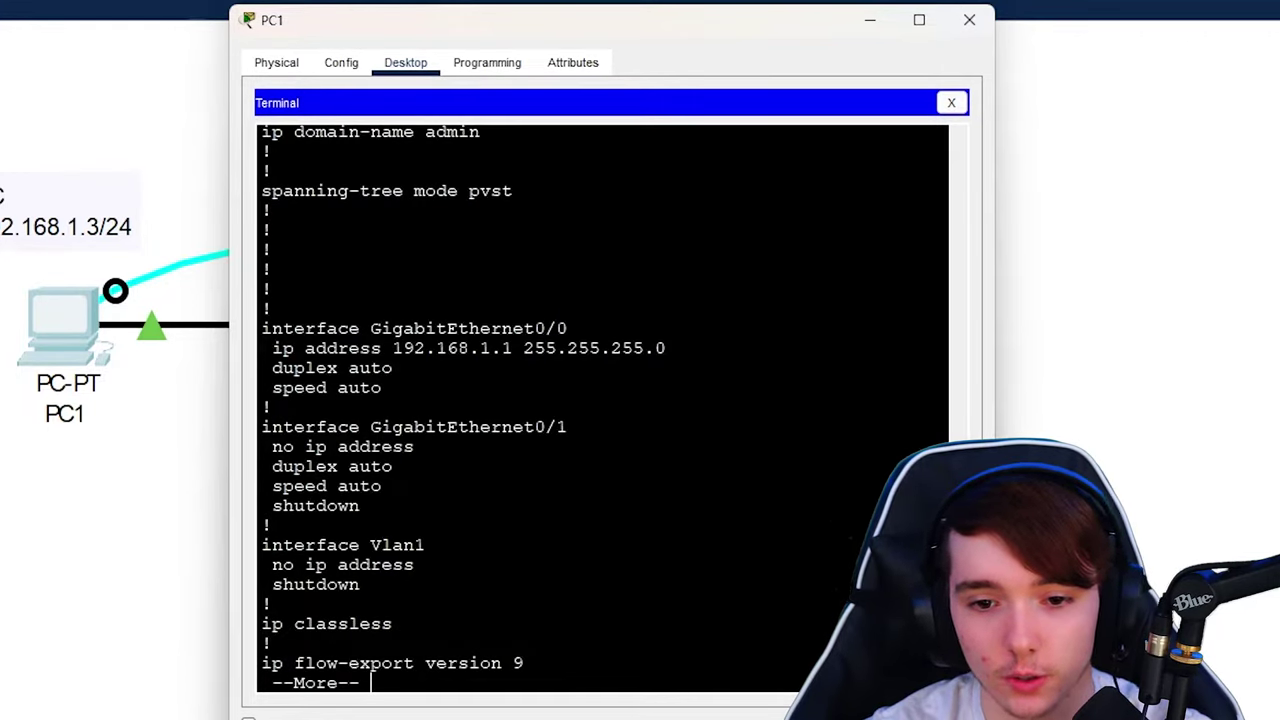
{"action": "key", "text": "space"}
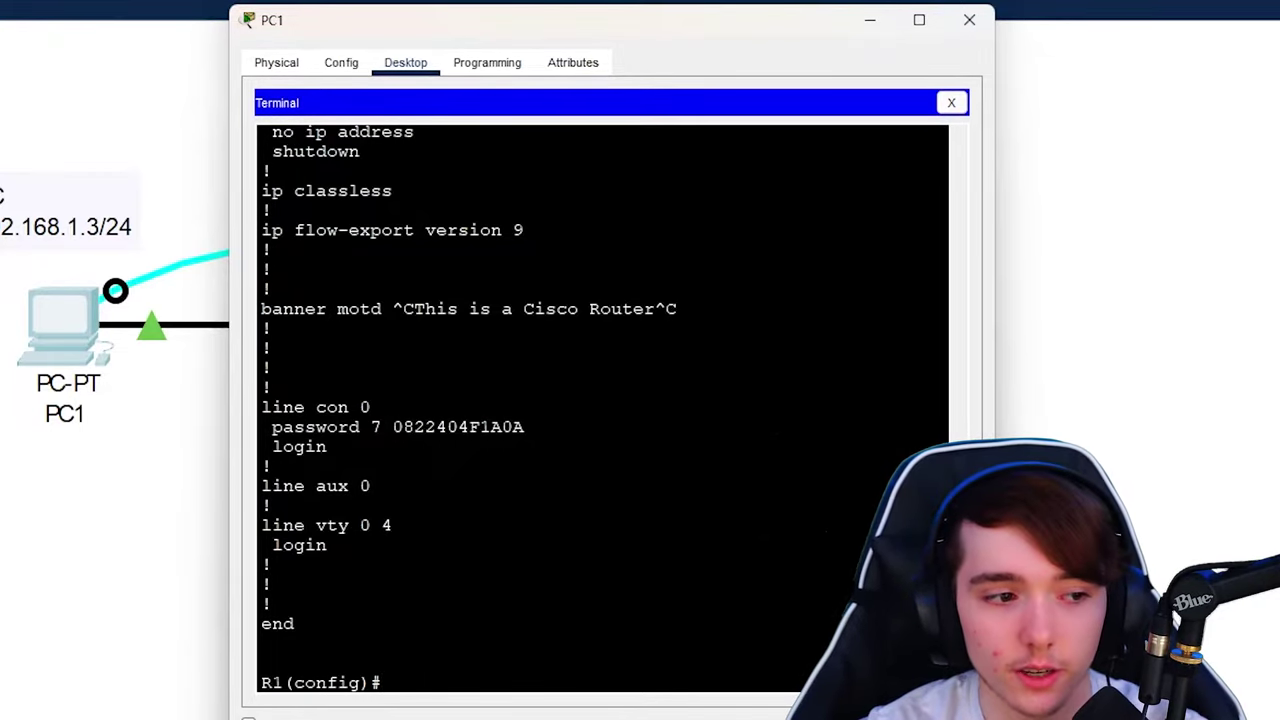
Step: Generate RSA keys on R1 with 'crypto key generate rsa' and a 1024-bit modulus
{"action": "type", "text": "cry"}
{"action": "key", "text": "Tab"}
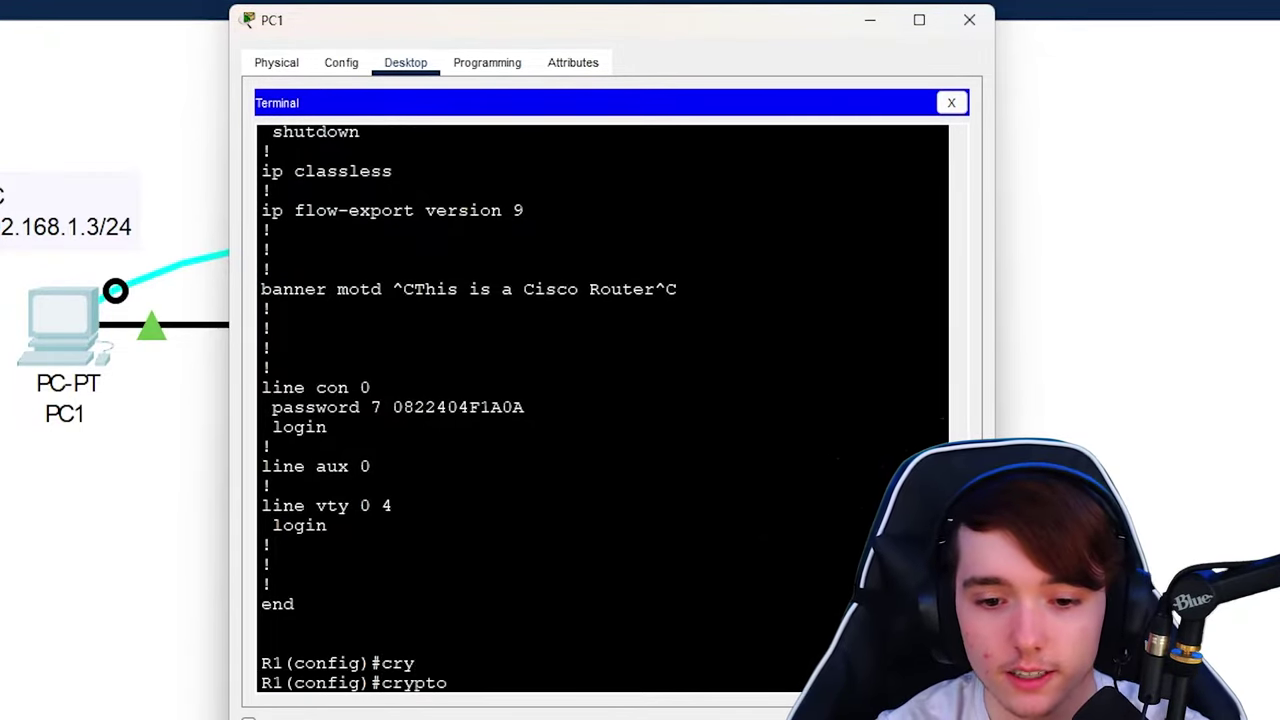
{"action": "type", "text": "ge"}
{"action": "key", "text": "Tab"}
{"action": "key", "text": "BackSpace"}
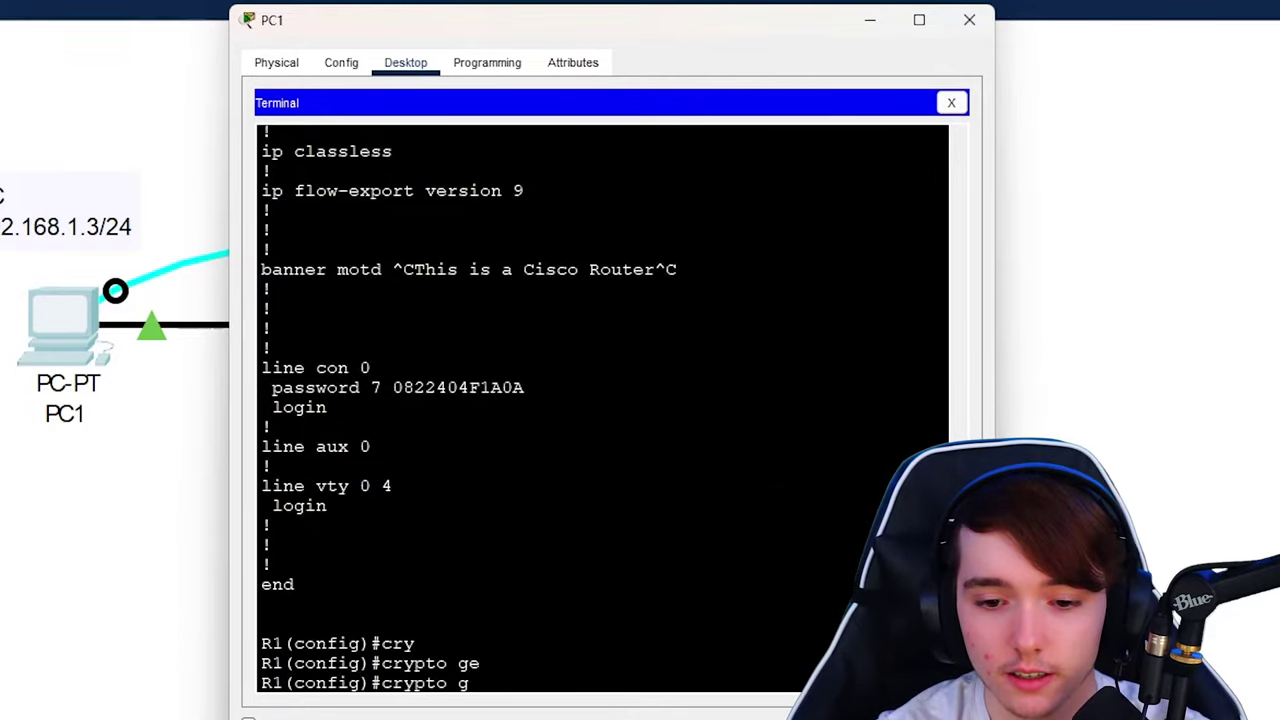
{"action": "key", "text": "BackSpace"}
{"action": "type", "text": "ke"}
{"action": "key", "text": "Tab"}
{"action": "type", "text": "gen"}
{"action": "key", "text": "Tab"}
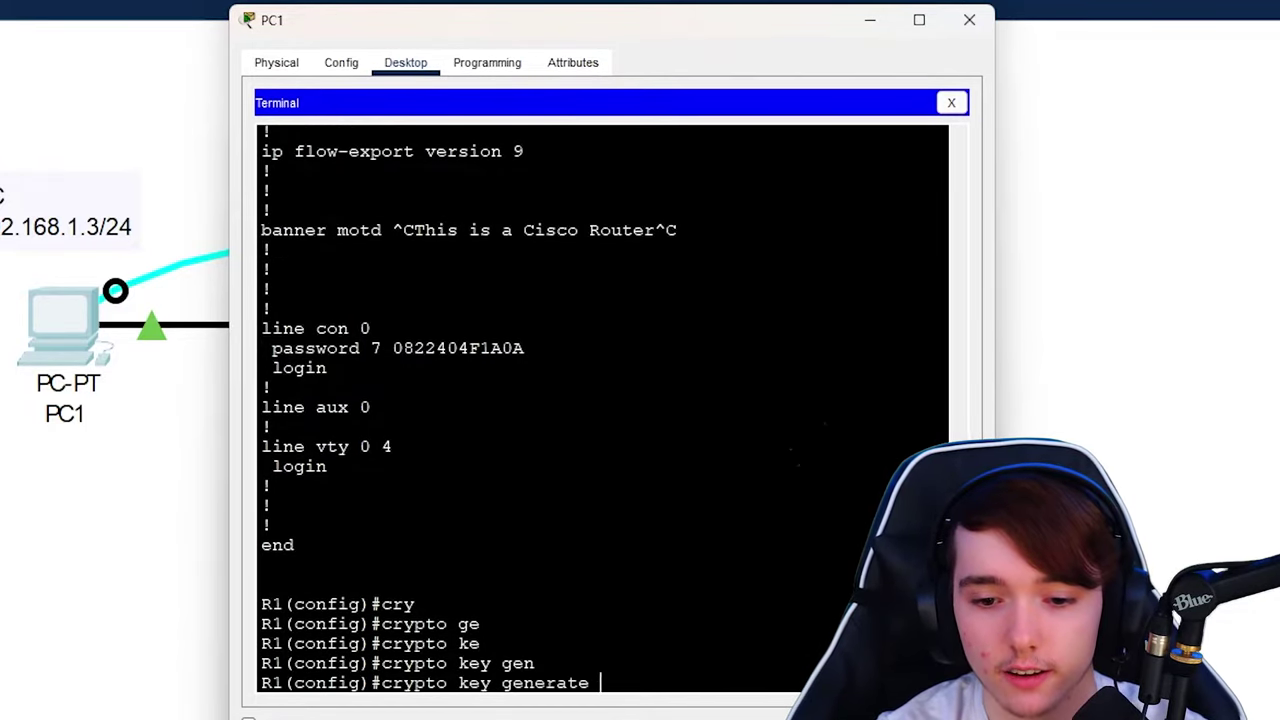
{"action": "type", "text": "rsa"}
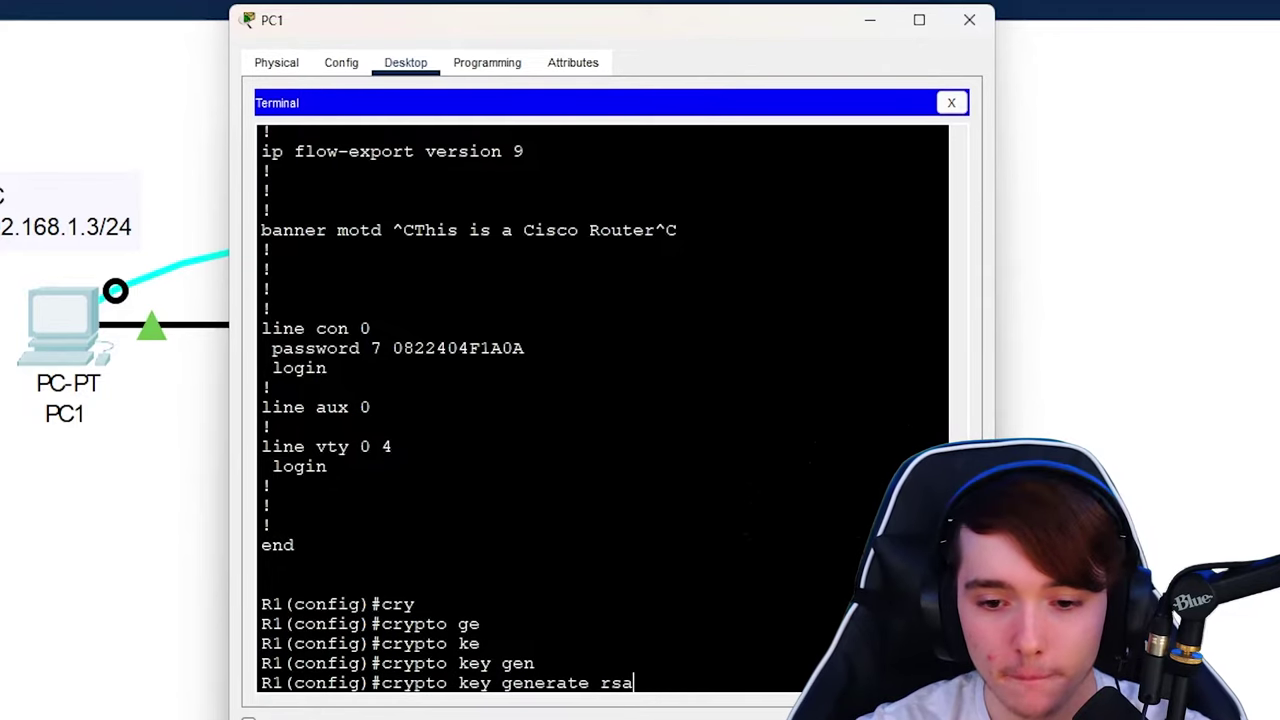
{"action": "key", "text": "Return"}
{"action": "type", "text": "1024"}
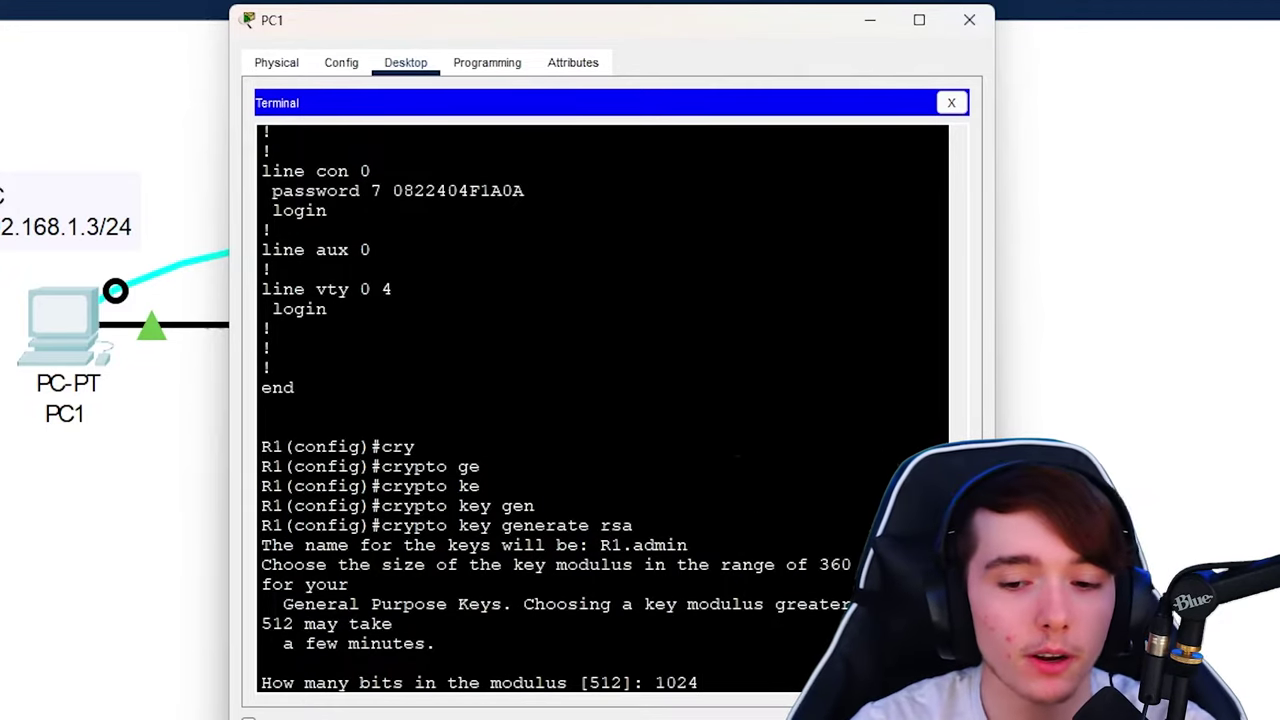
{"action": "key", "text": "Return"}
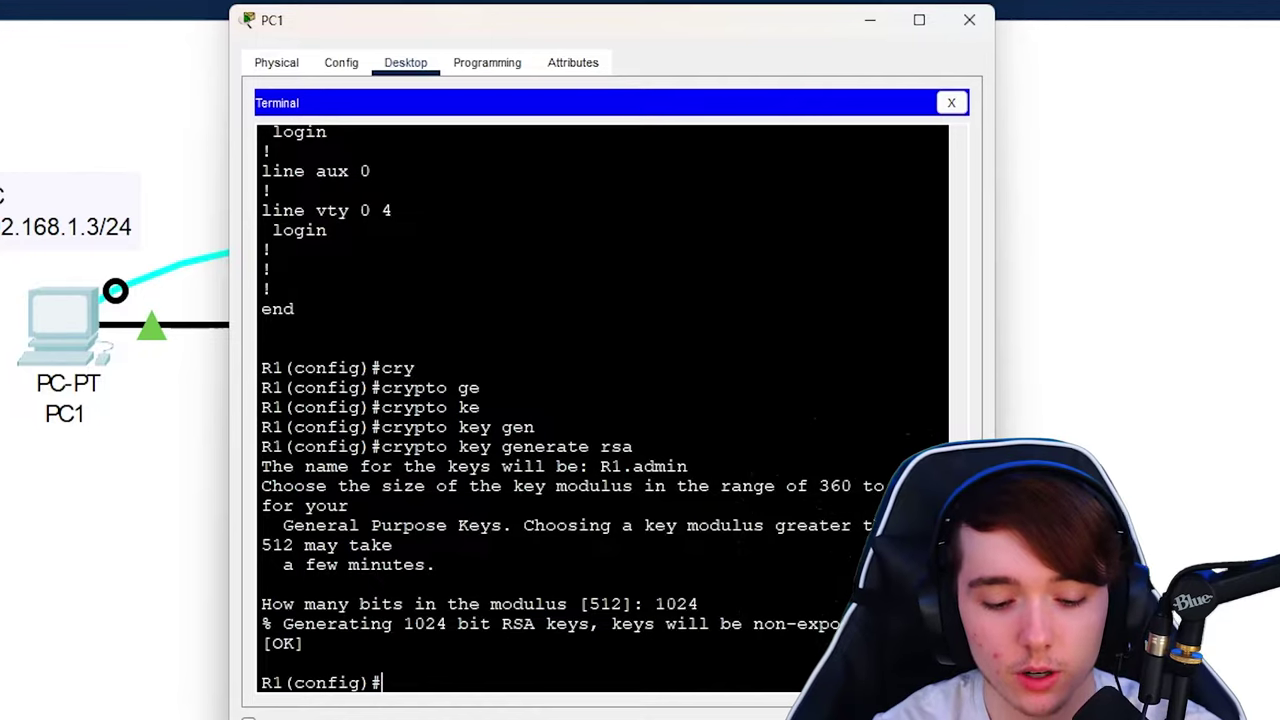
Step: Enable SSH version 2 with 'ip ssh version 2' and check the R1.admin key name
{"action": "type", "text": "ip ssh version 2"}
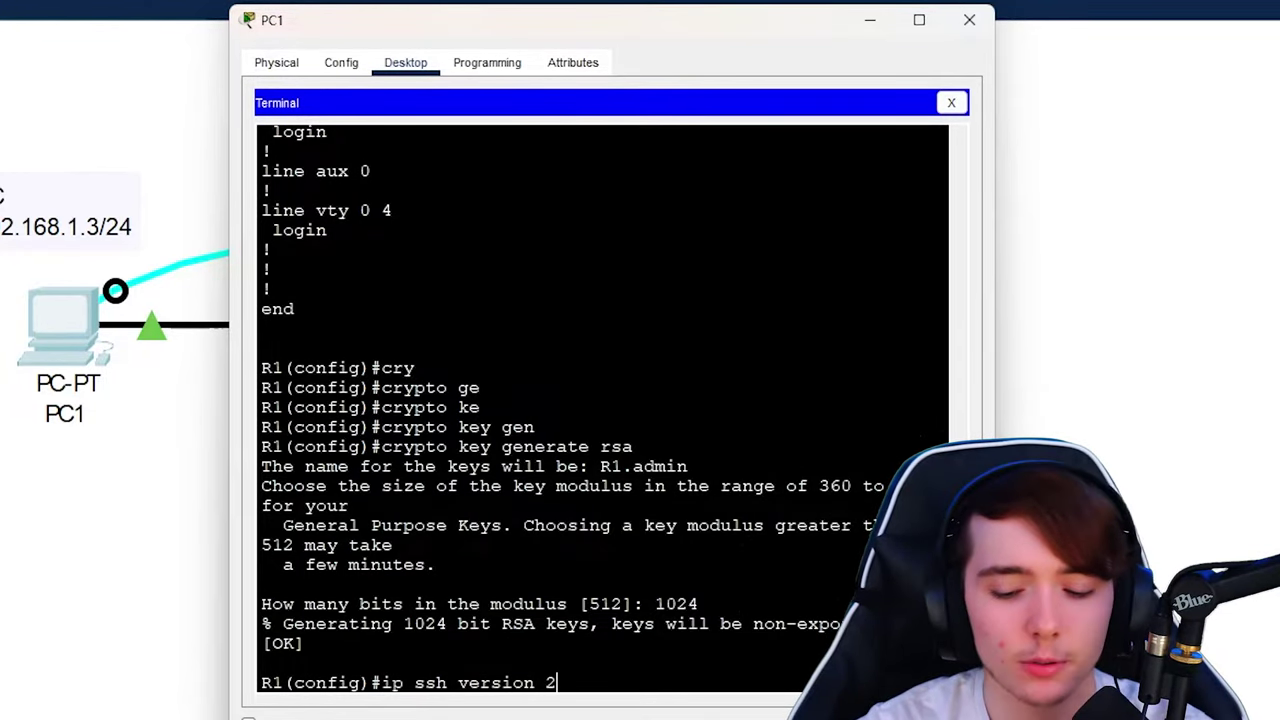
{"action": "key", "text": "Return"}
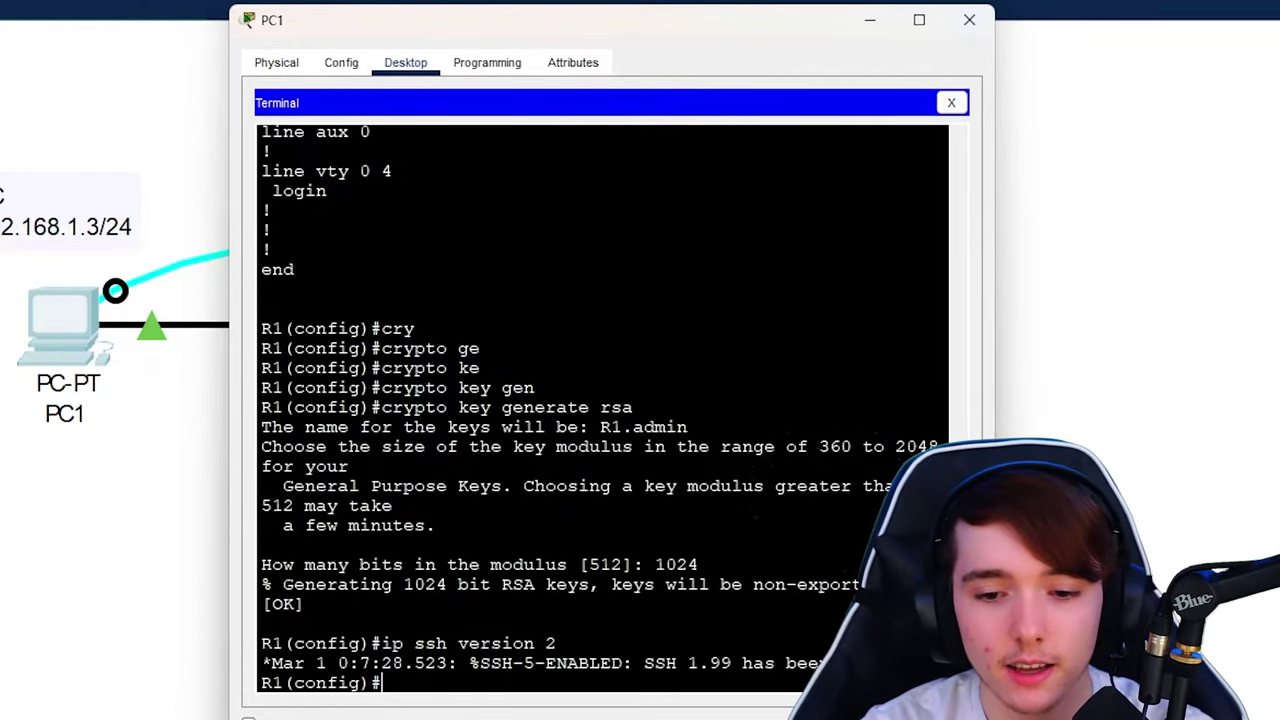
{"action": "left_click_drag", "start_coordinate": [360, 643], "coordinate": [556, 643]}
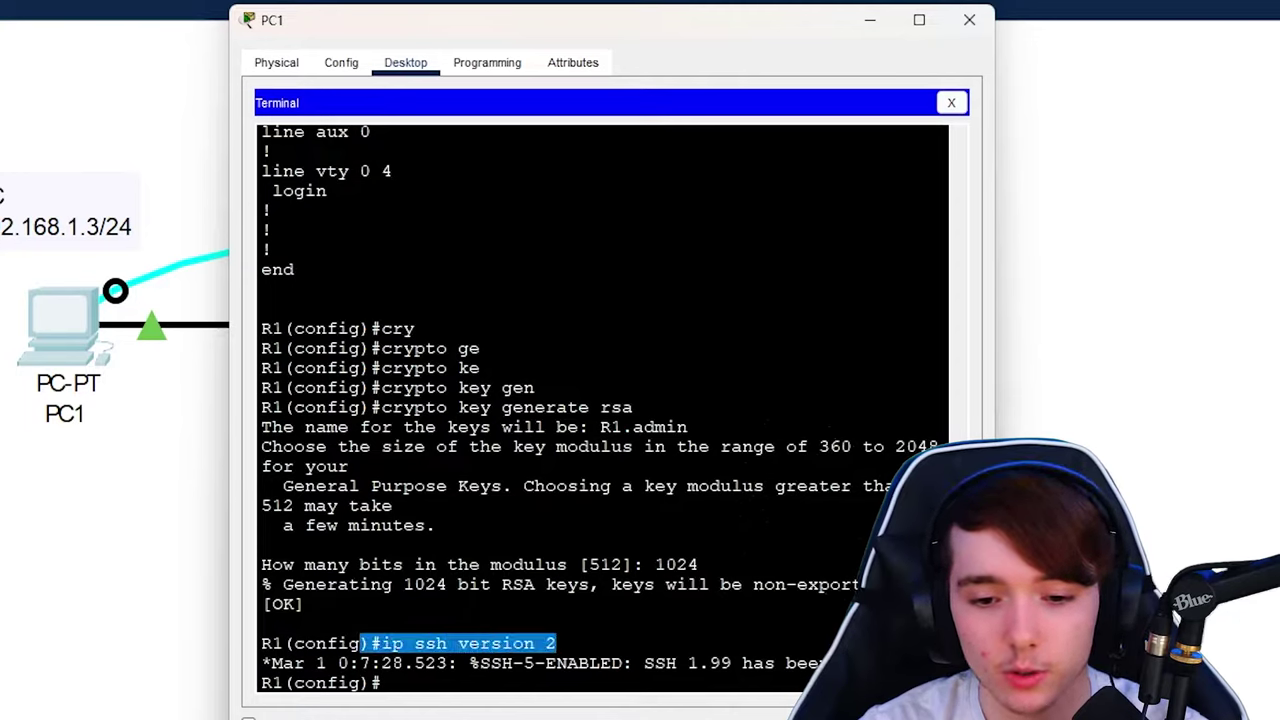
{"action": "left_click_drag", "start_coordinate": [261, 663], "coordinate": [612, 663]}
{"action": "left_click", "coordinate": [612, 663]}
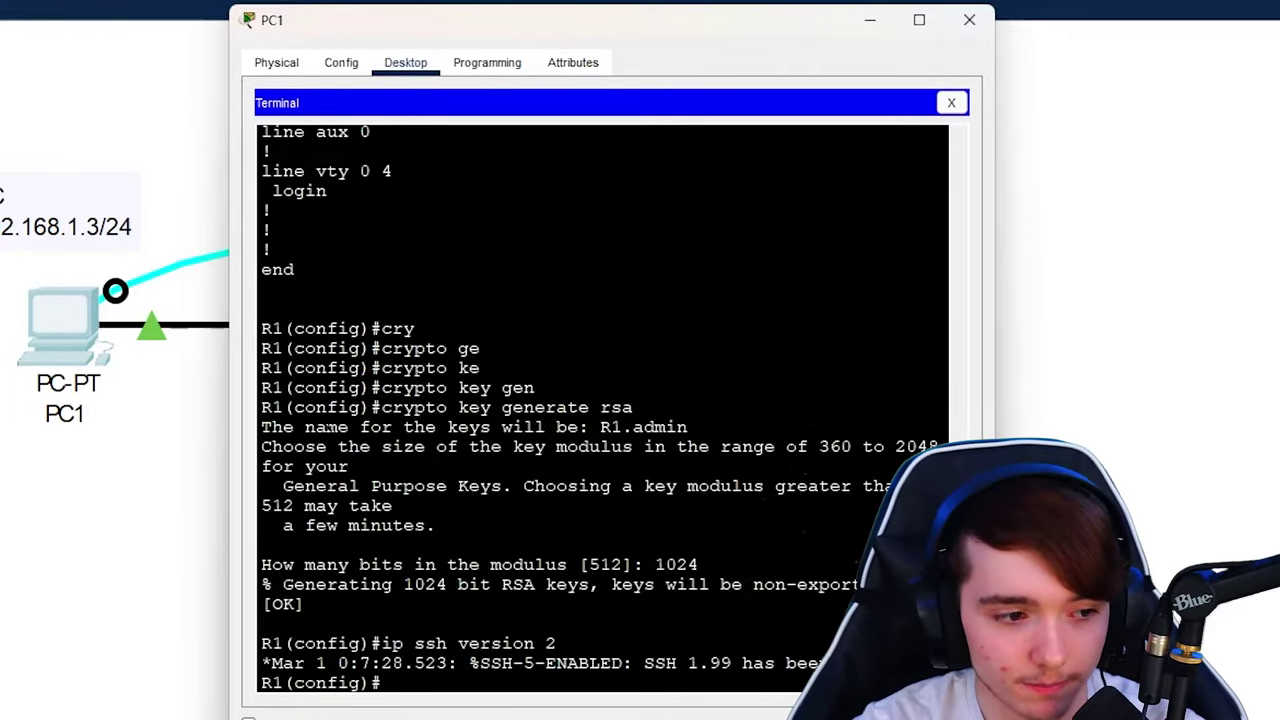
{"action": "left_click_drag", "start_coordinate": [271, 427], "coordinate": [222, 453]}
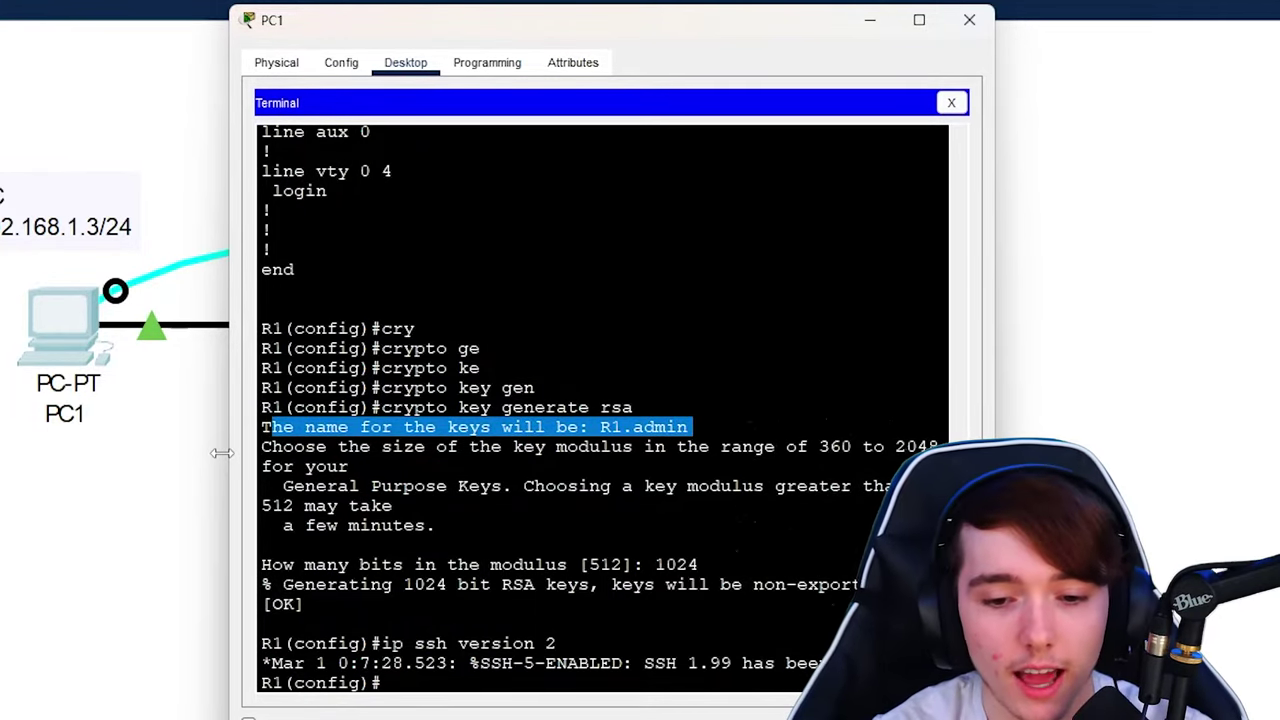
{"action": "left_click", "coordinate": [436, 525]}
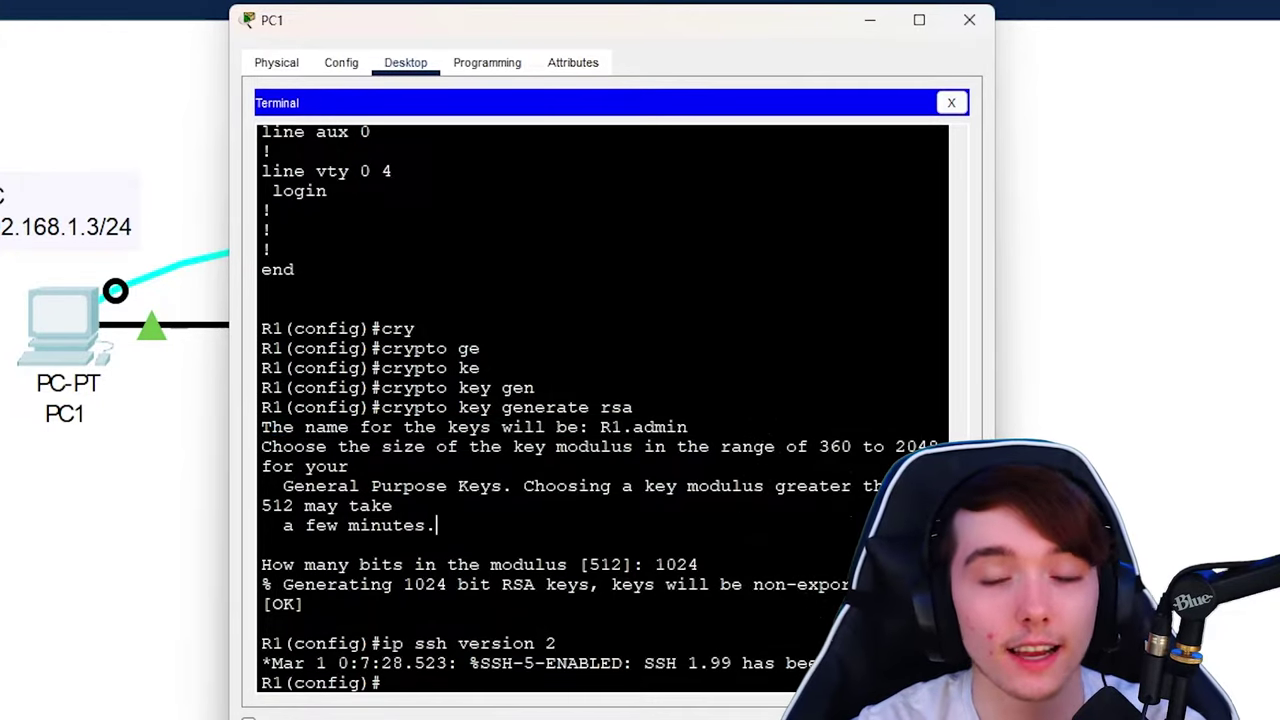
Step: Enter configuration for VTY lines 0 to 15 with 'lin vty 0 15'
{"action": "type", "text": "l"}
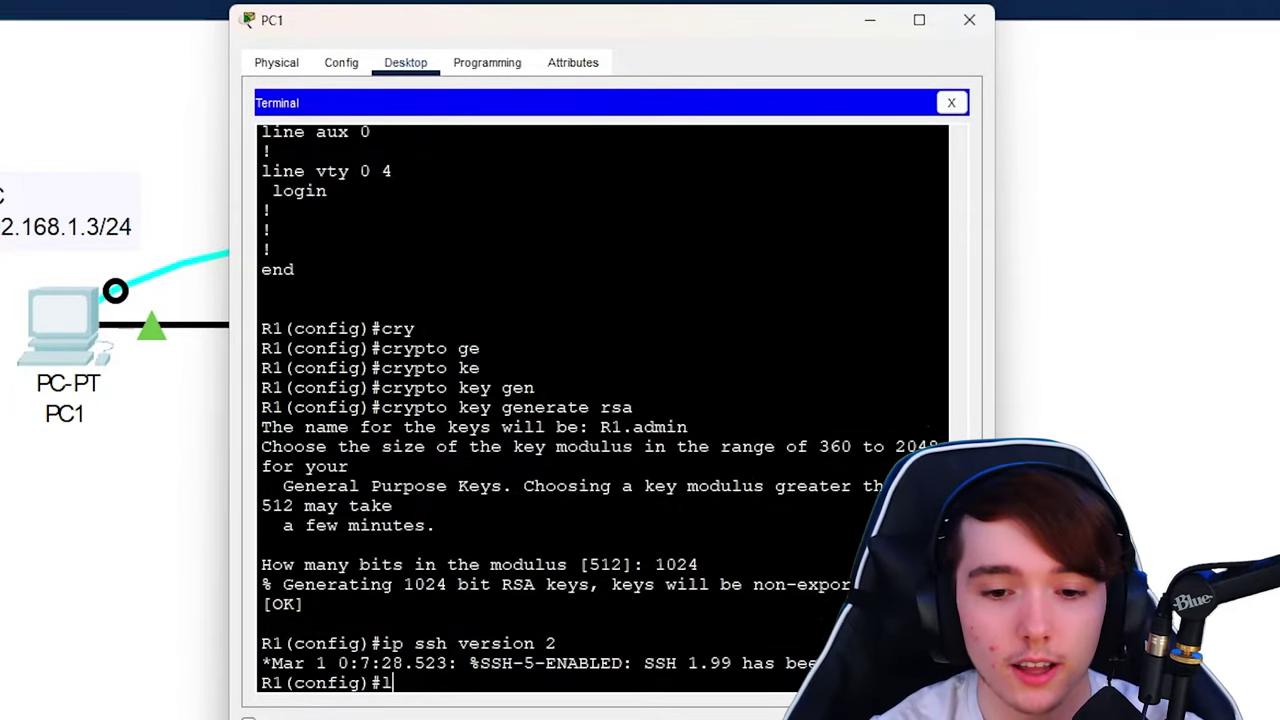
{"action": "type", "text": "in vty 0 15"}
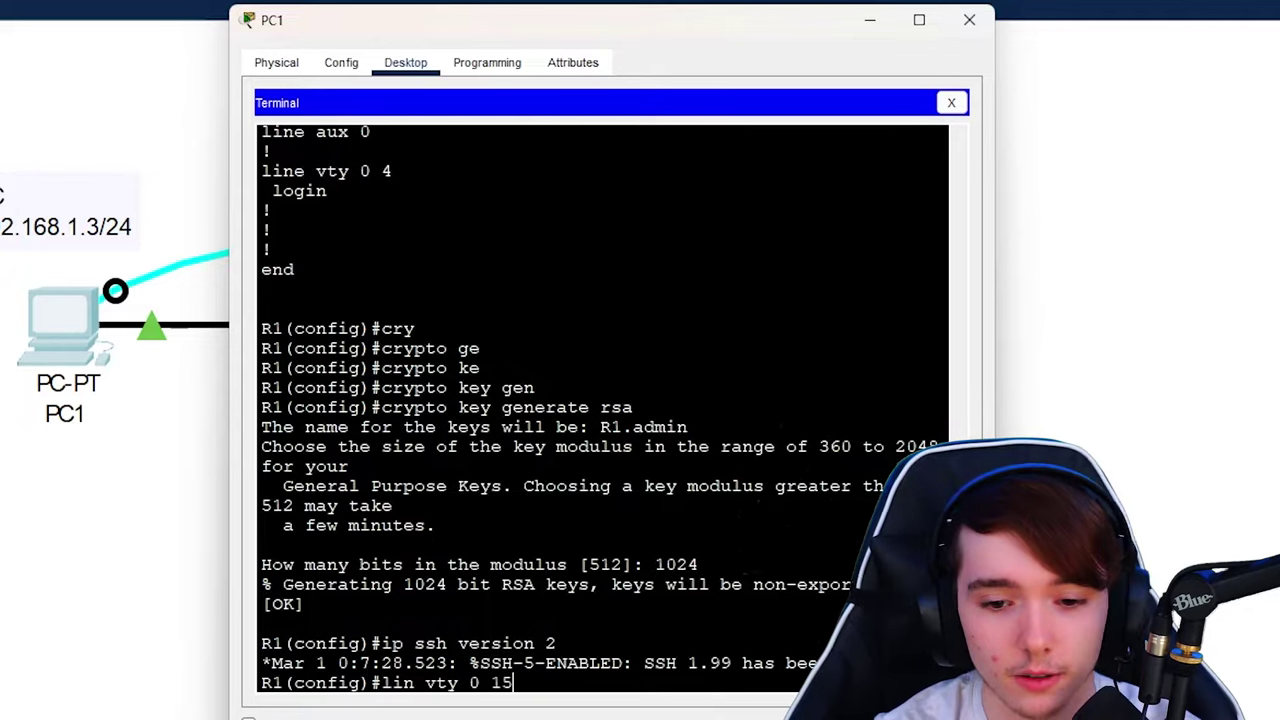
{"action": "key", "text": "Return"}
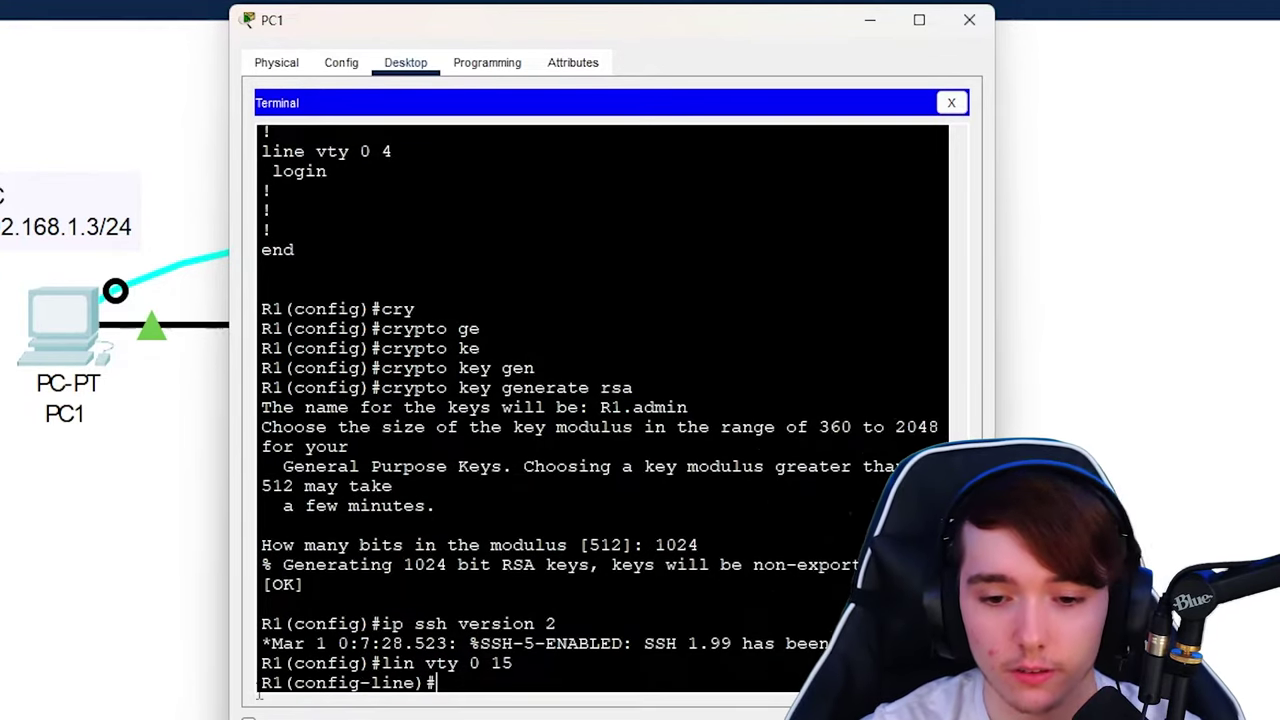
{"action": "left_click_drag", "start_coordinate": [424, 663], "coordinate": [468, 663]}
{"action": "left_click", "coordinate": [452, 703]}
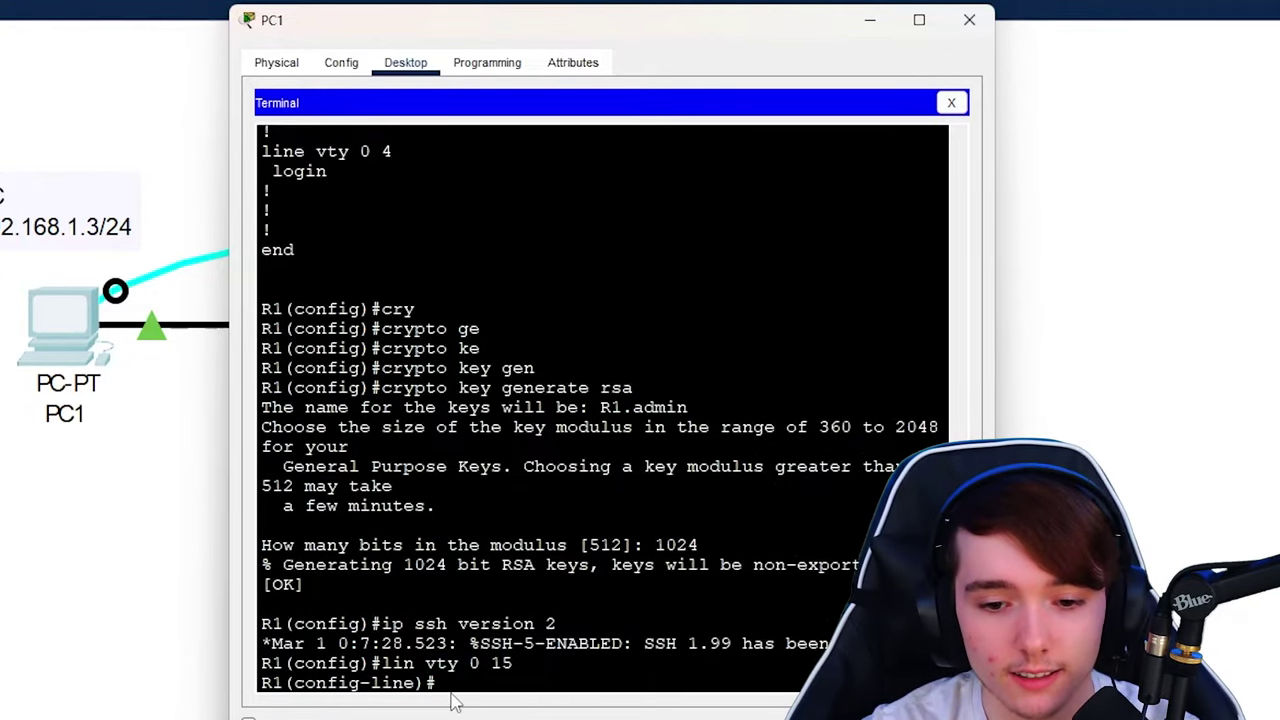
Step: Restrict the VTY lines to 'transport input ssh' and apply 'login local'
{"action": "type", "text": "trans"}
{"action": "key", "text": "Tab"}
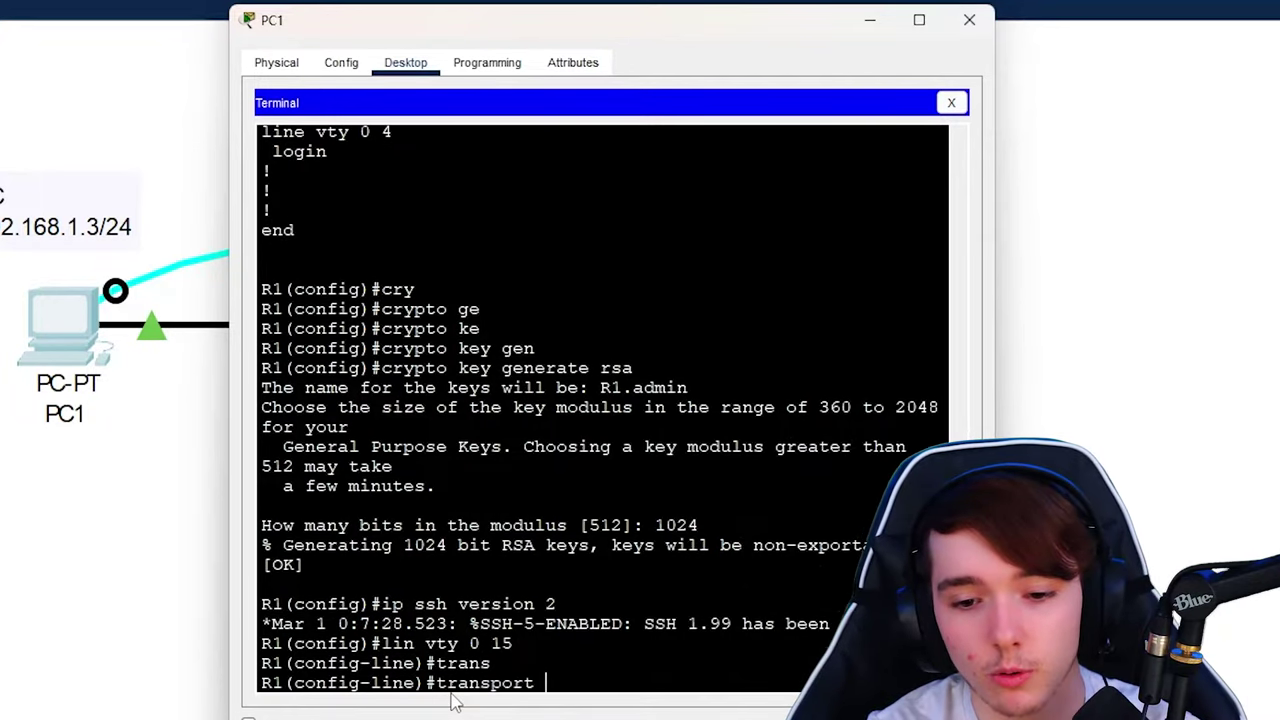
{"action": "type", "text": "in"}
{"action": "key", "text": "Tab"}
{"action": "type", "text": "ssh"}
{"action": "key", "text": "Return"}
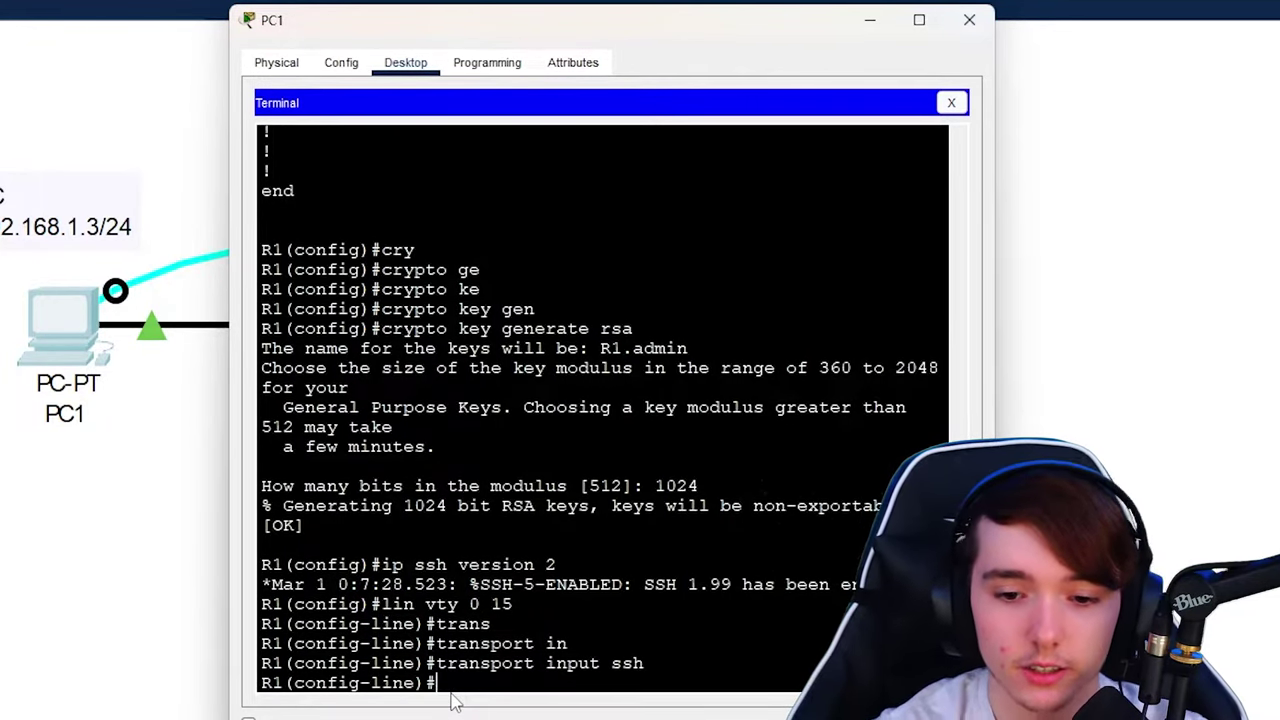
{"action": "type", "text": "login"}
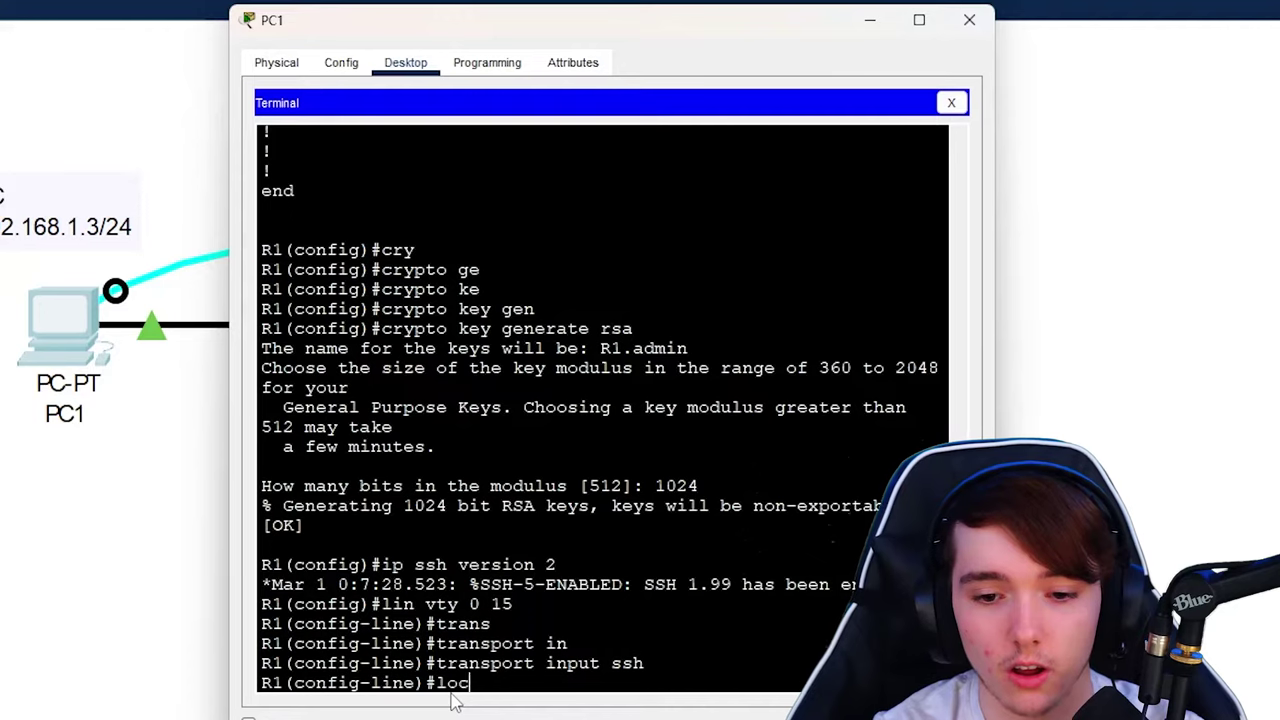
{"action": "type", "text": " local"}
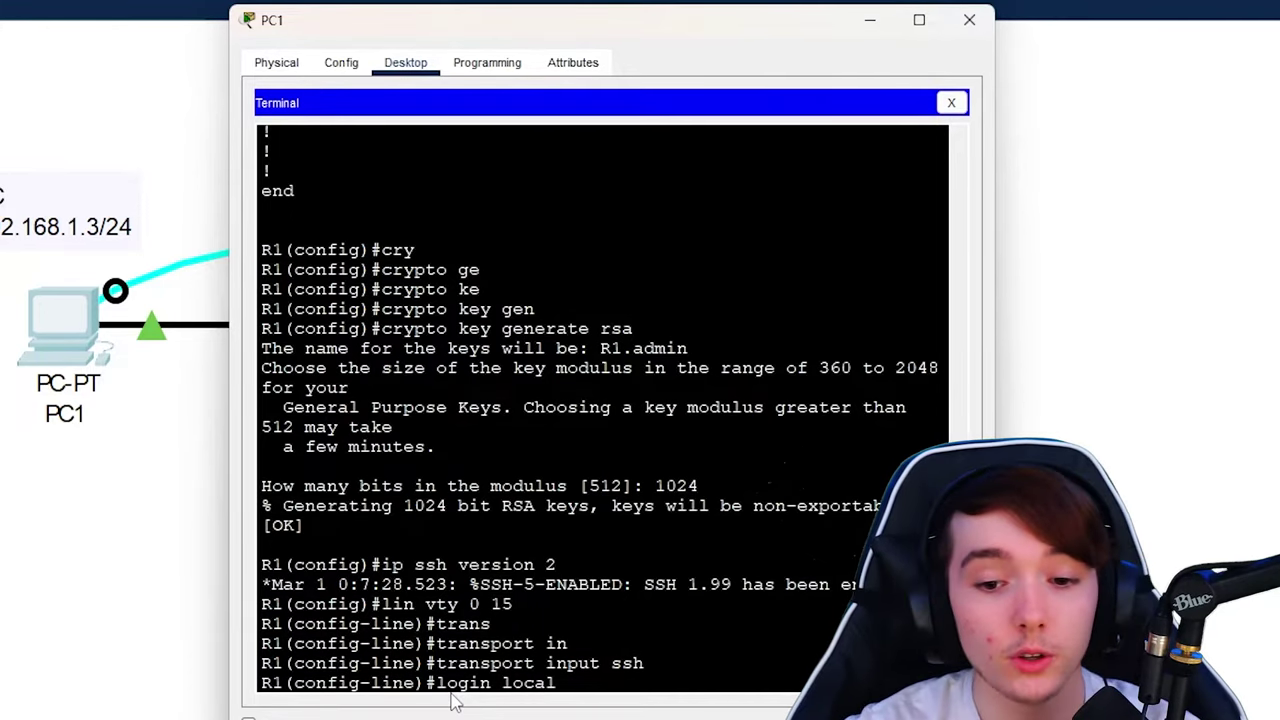
{"action": "double_click", "coordinate": [460, 683]}
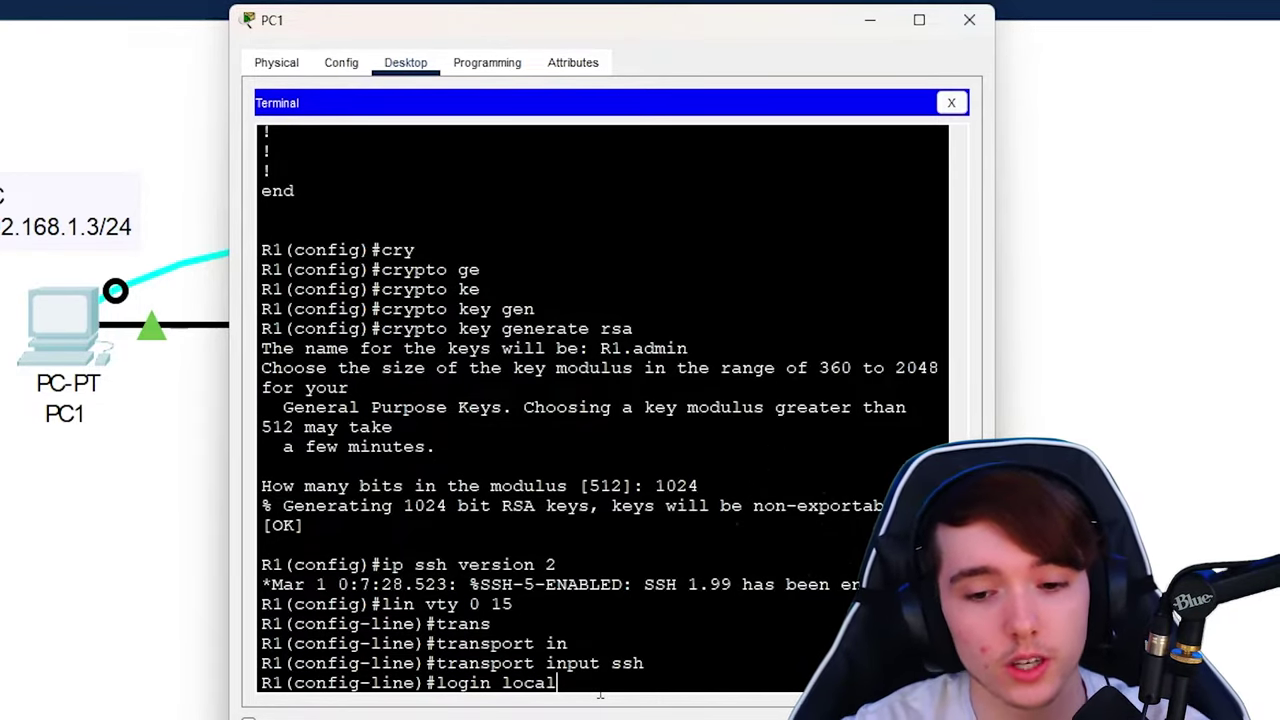
{"action": "key", "text": "Return"}
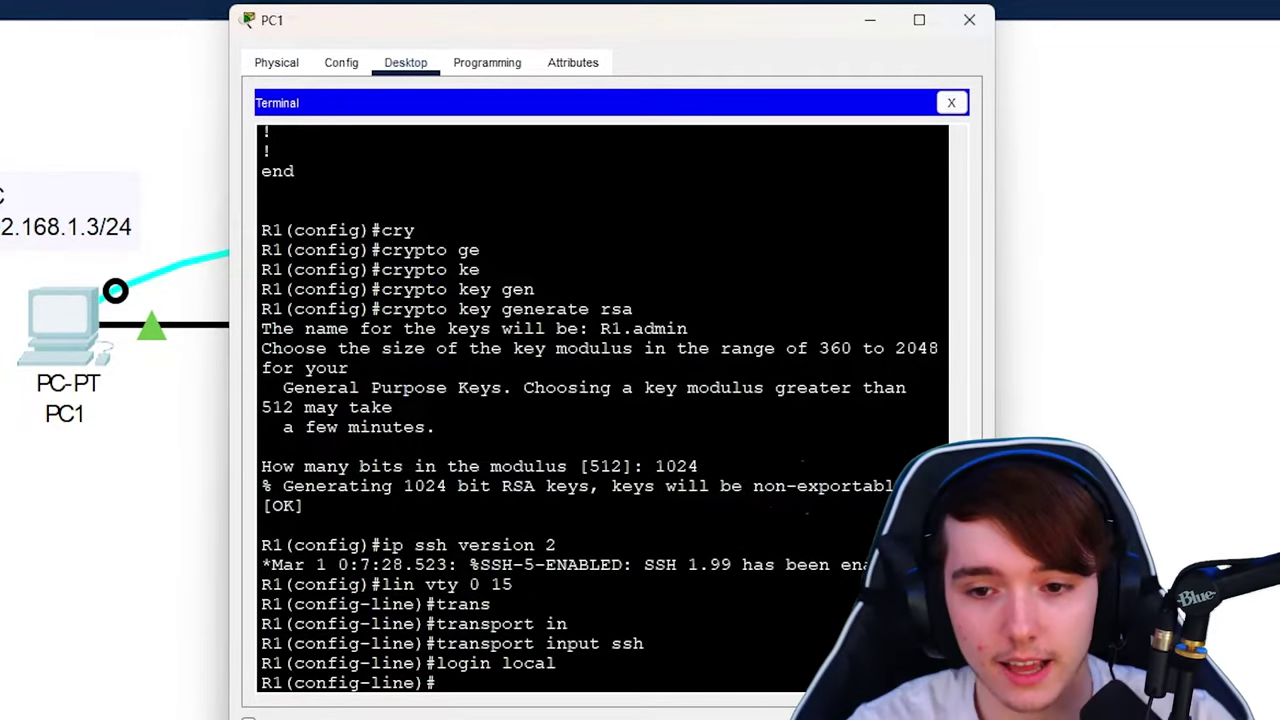
Step: Open PC1's Command Prompt and ping 192.168.1.1, getting 4 of 4 replies
{"action": "left_click", "coordinate": [969, 19]}
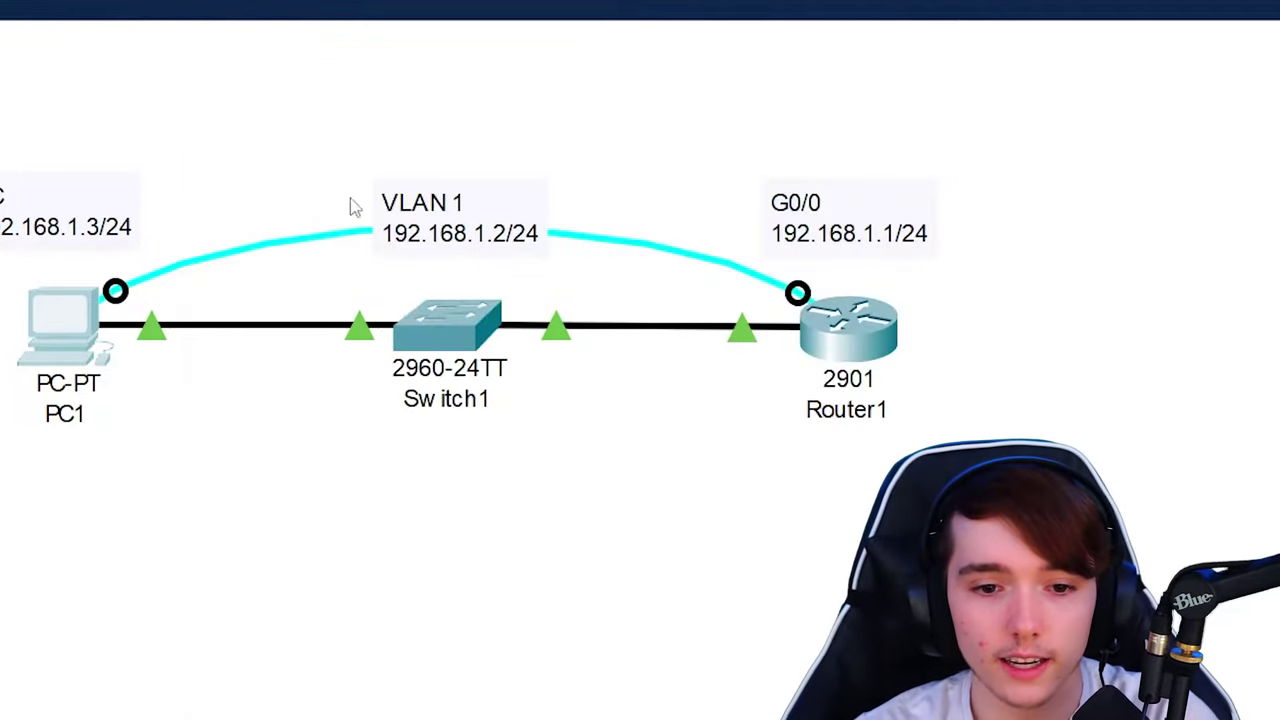
{"action": "left_click", "coordinate": [74, 358]}
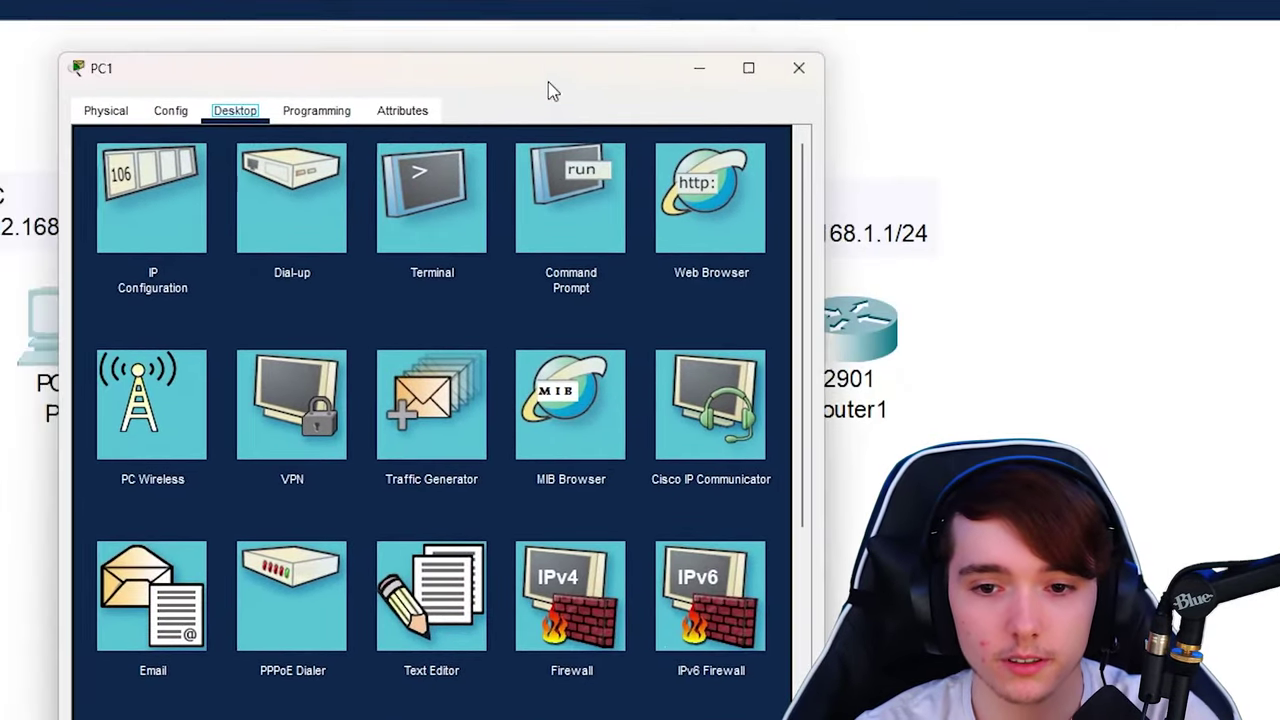
{"action": "left_click", "coordinate": [785, 165]}
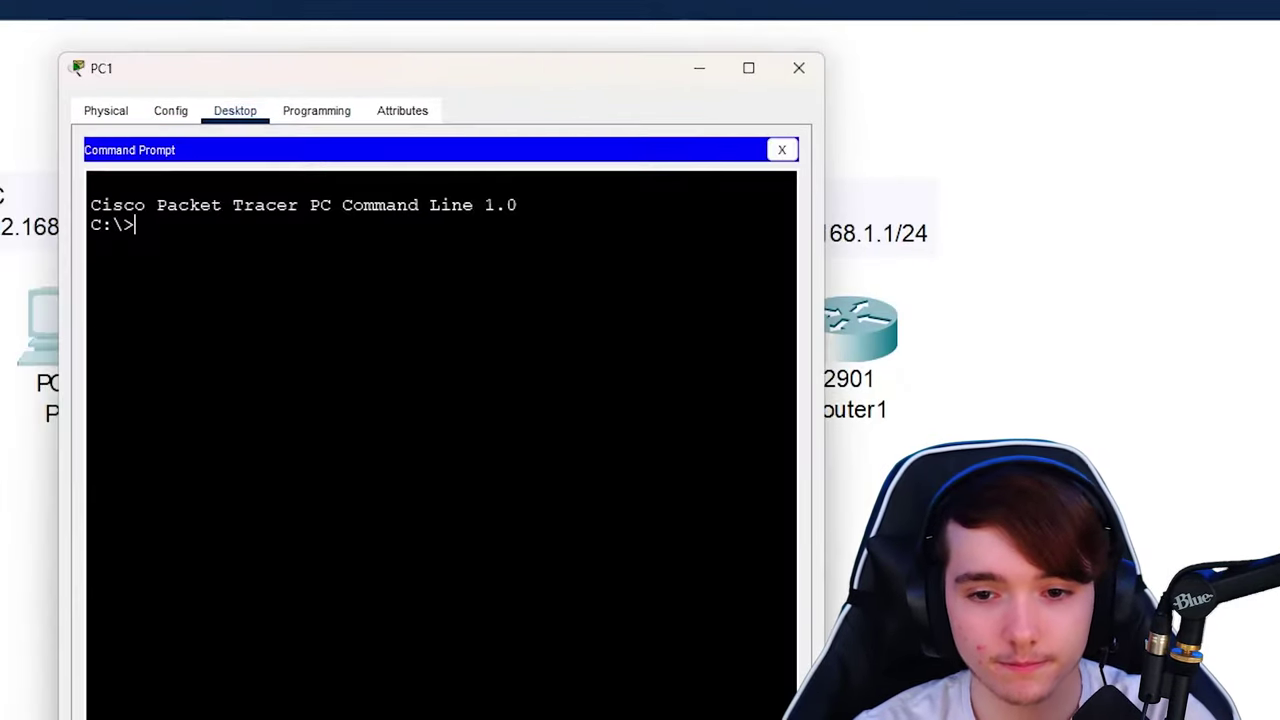
{"action": "left_click_drag", "start_coordinate": [358, 77], "coordinate": [279, 52]}
{"action": "type", "text": "ping "}
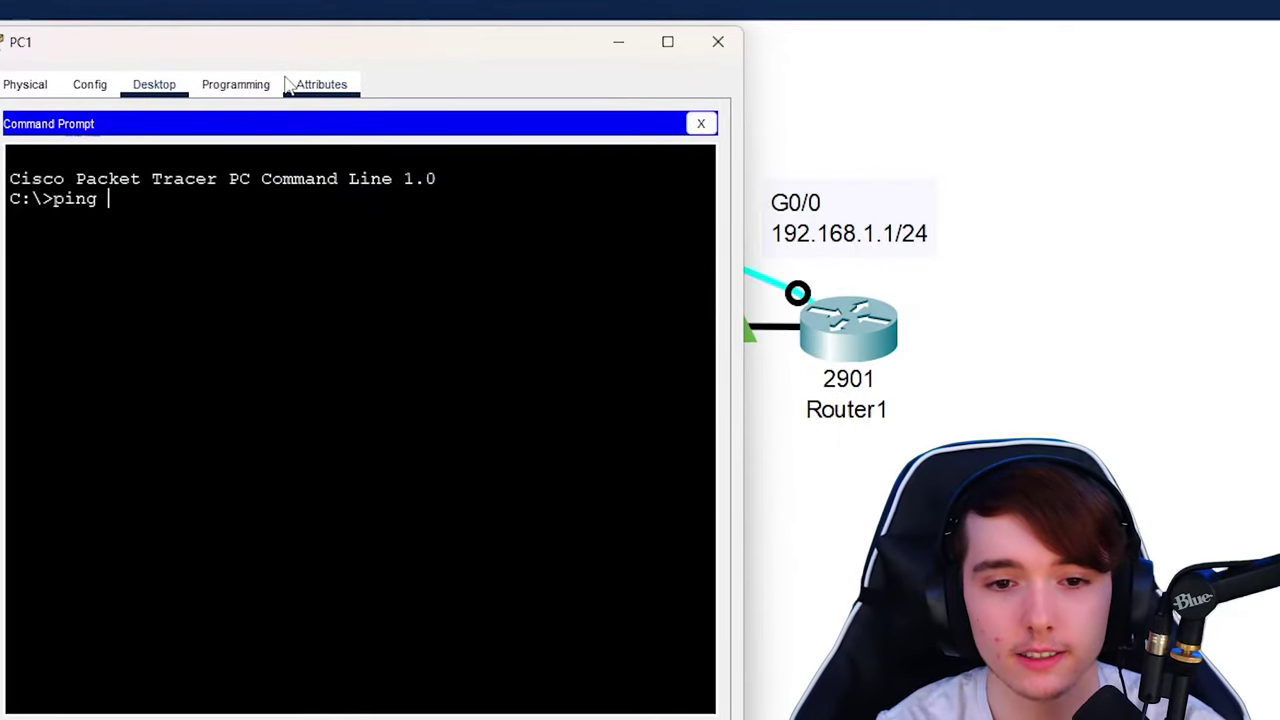
{"action": "type", "text": "192.168.1.1"}
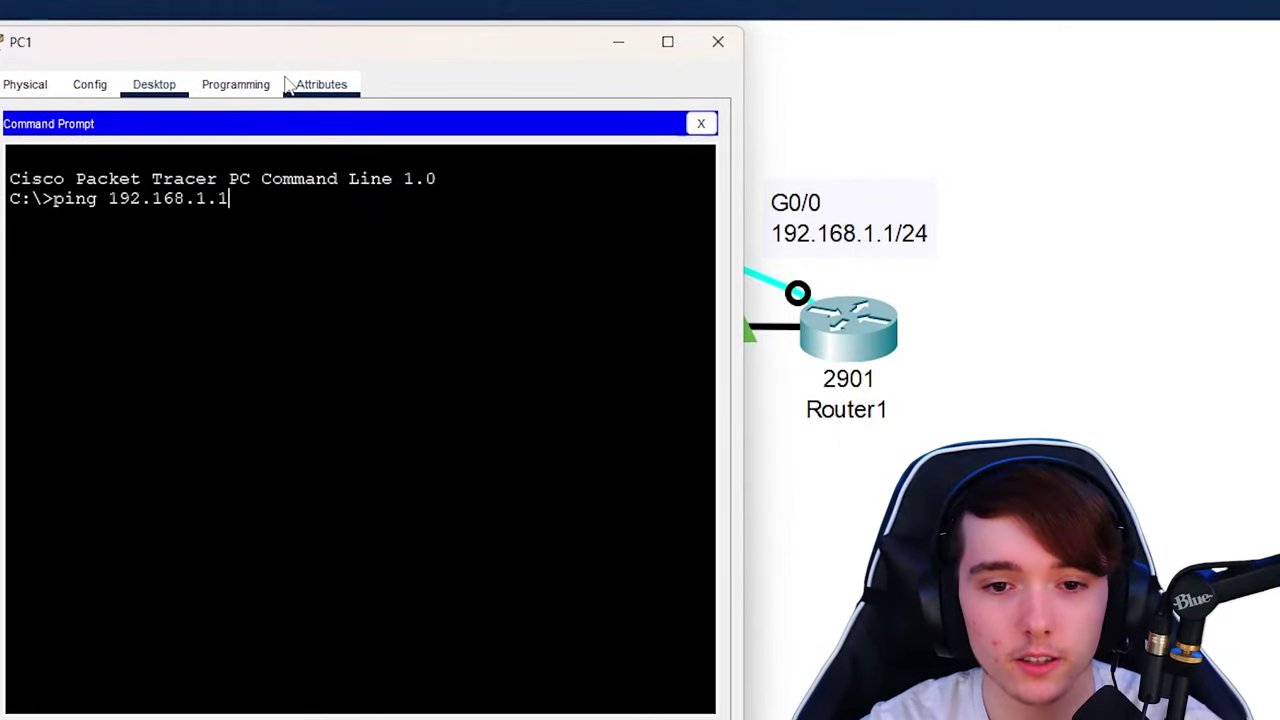
{"action": "key", "text": "Return"}
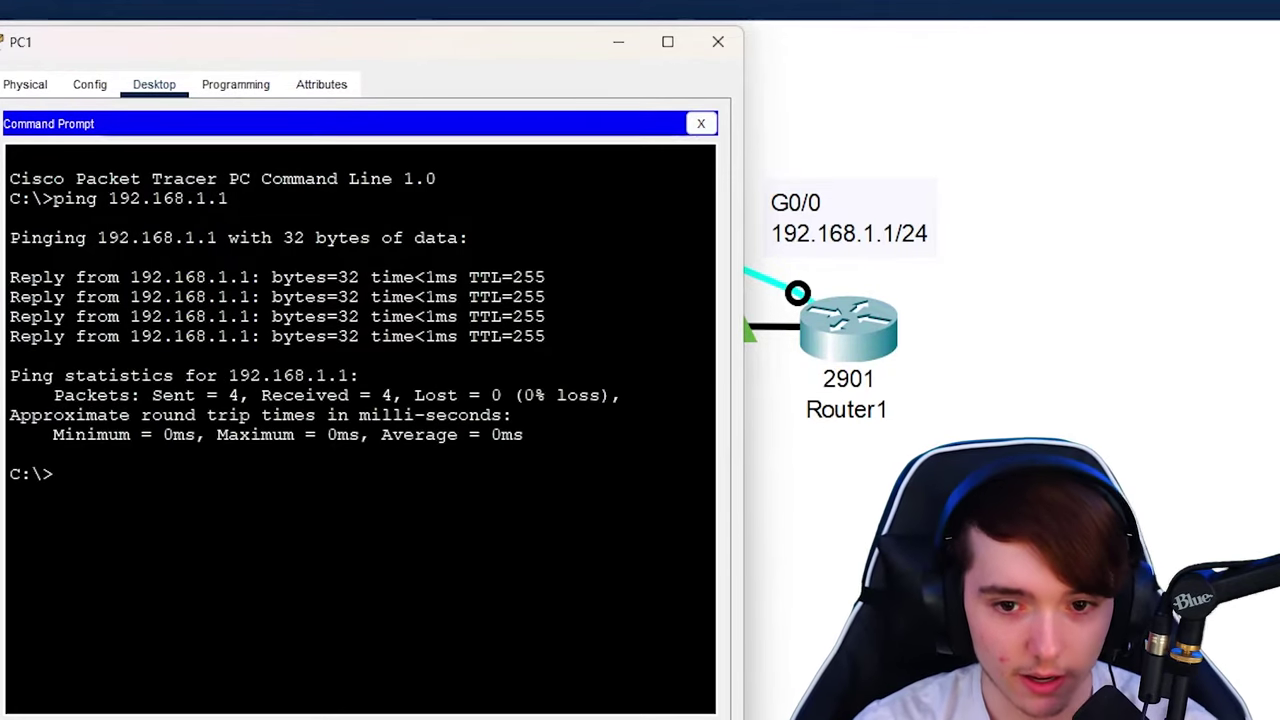
Step: Run 'ssh -l admin 192.168.1.1' from PC1 and enter the password to reach R1>
{"action": "type", "text": "ss"}
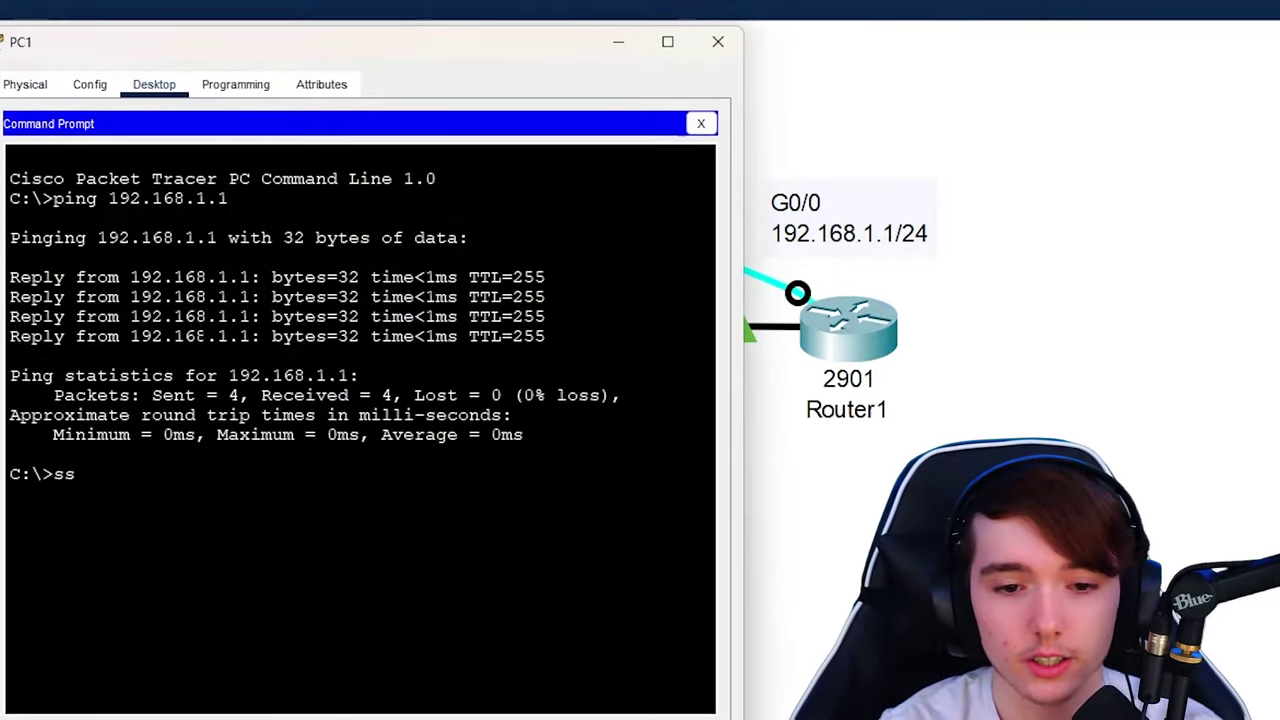
{"action": "type", "text": "h -l"}
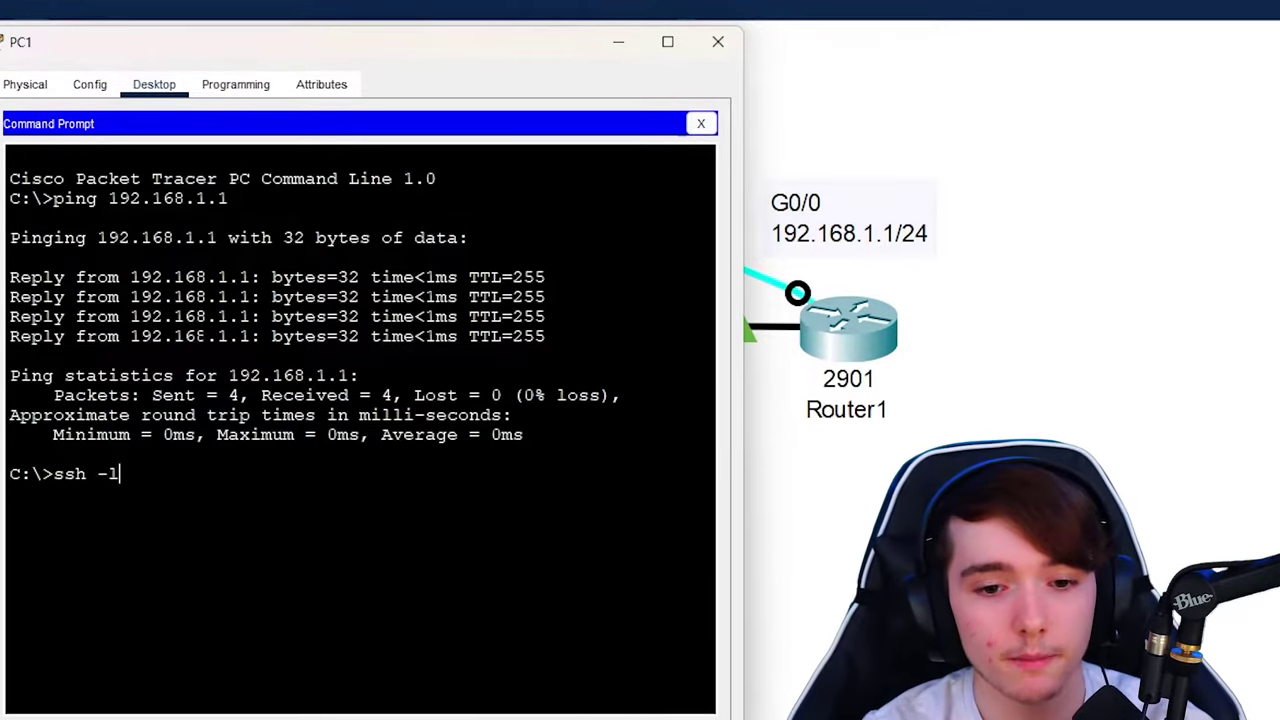
{"action": "type", "text": " admin "}
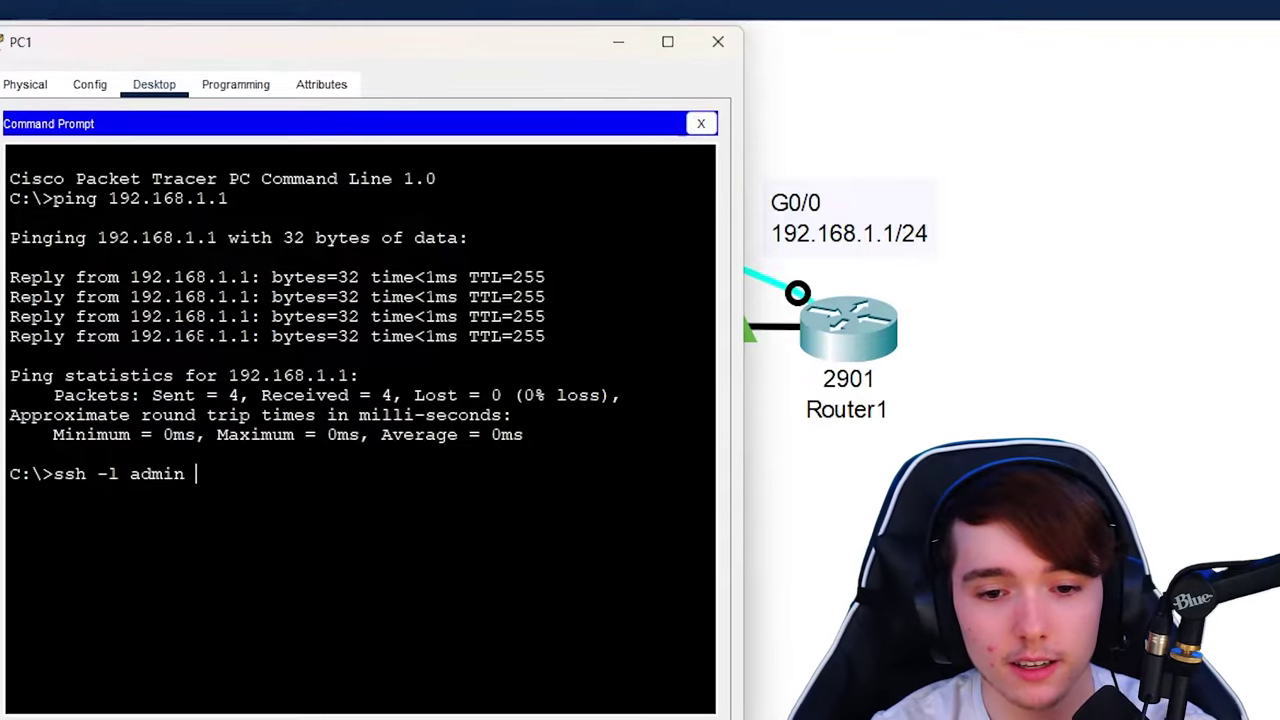
{"action": "type", "text": "192.168.1.1"}
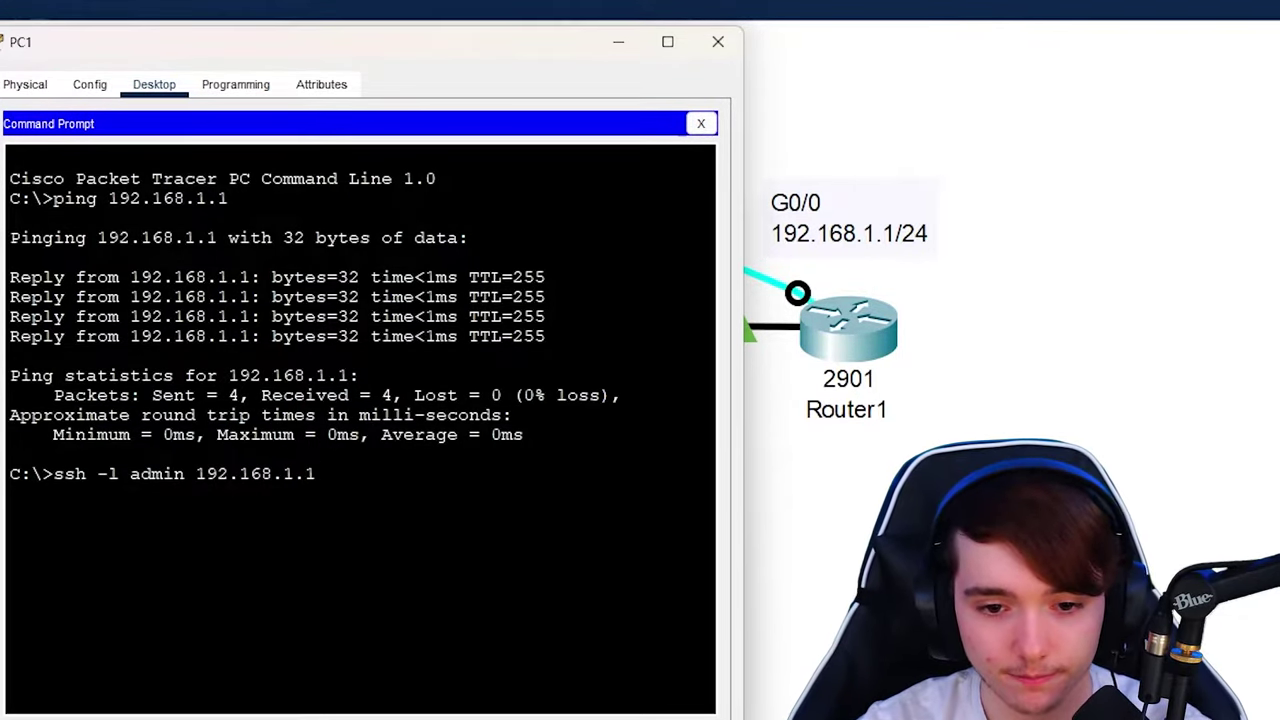
{"action": "key", "text": "Return"}
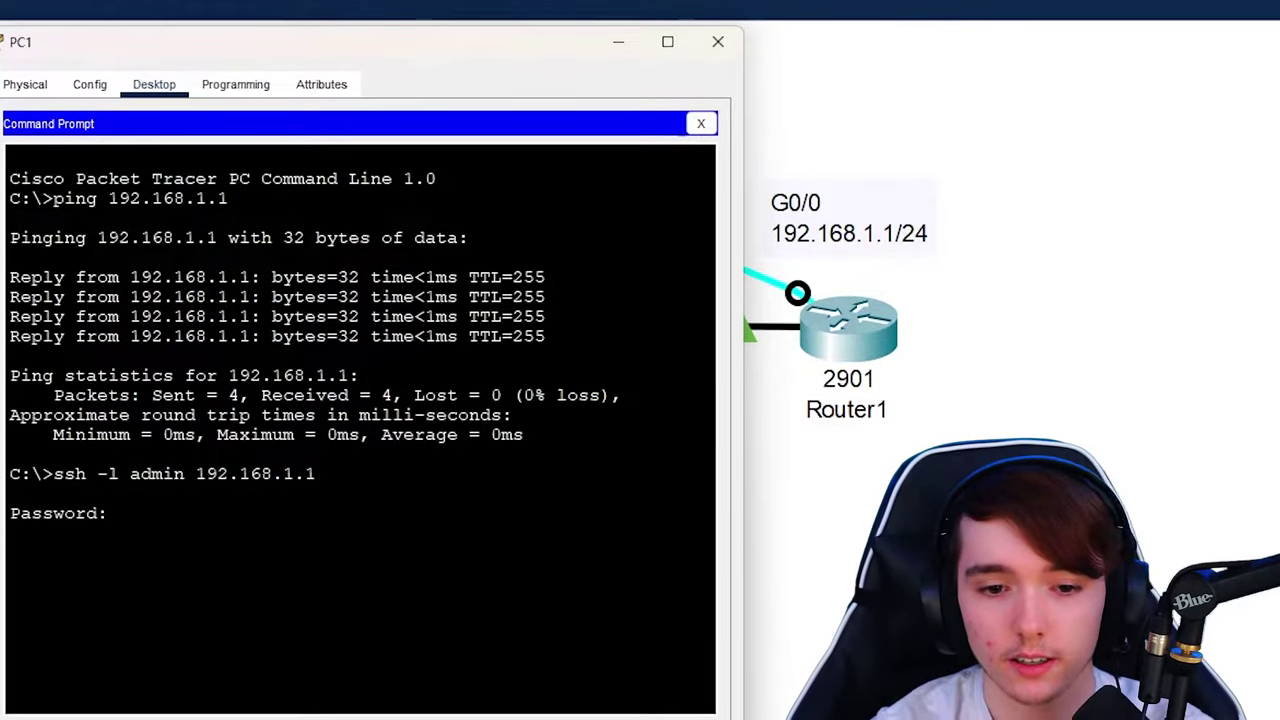
{"action": "key", "text": "Return"}
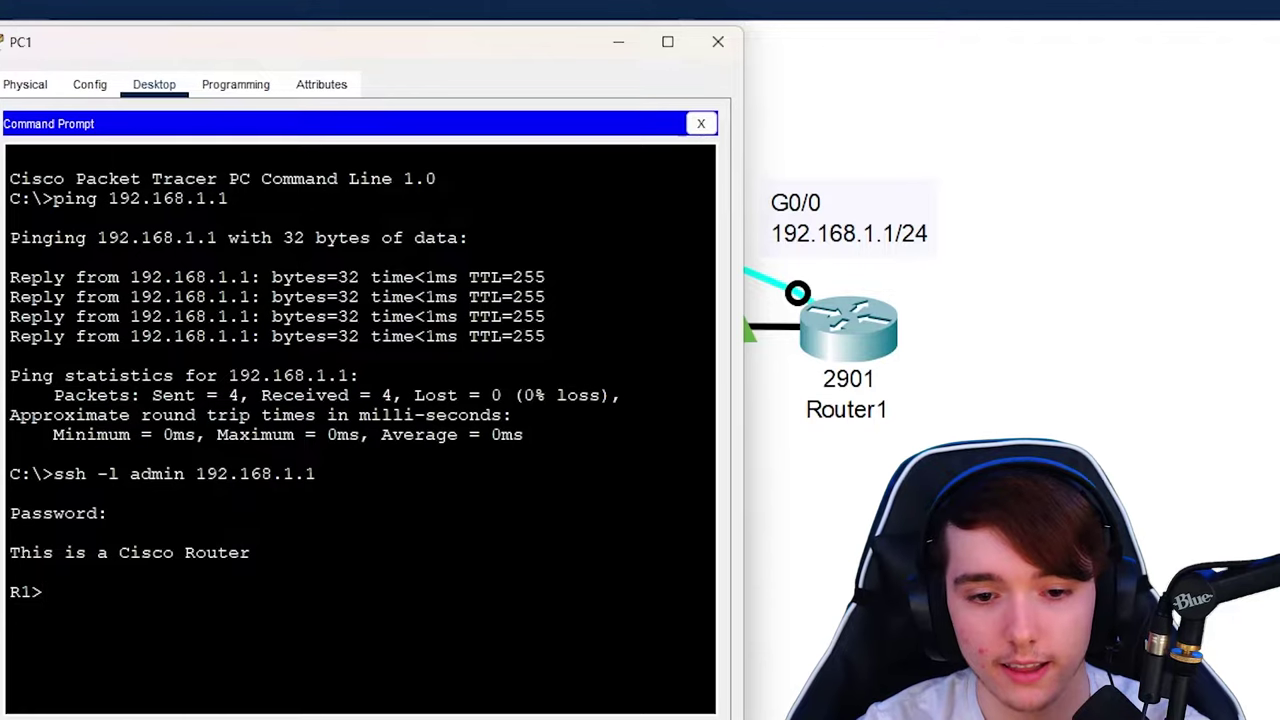
{"action": "left_click_drag", "start_coordinate": [250, 552], "coordinate": [10, 552]}
{"action": "left_click", "coordinate": [10, 552]}
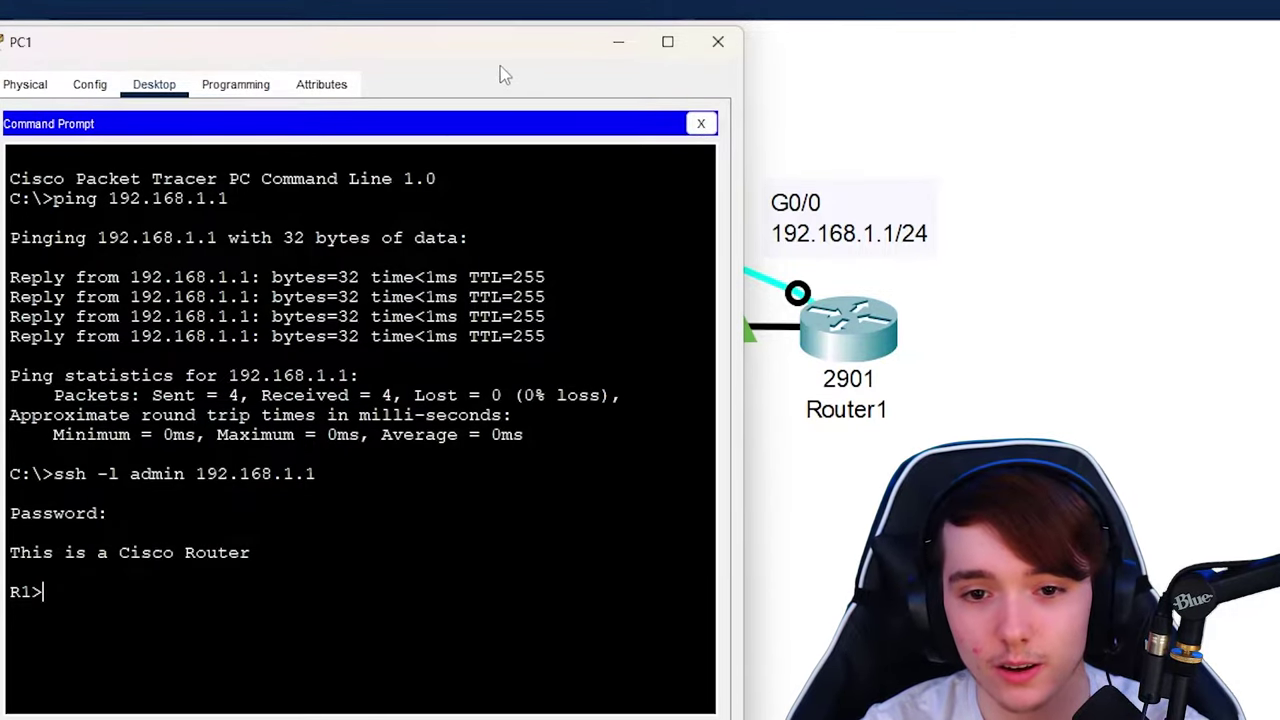
{"action": "left_click_drag", "start_coordinate": [466, 52], "coordinate": [708, 460]}
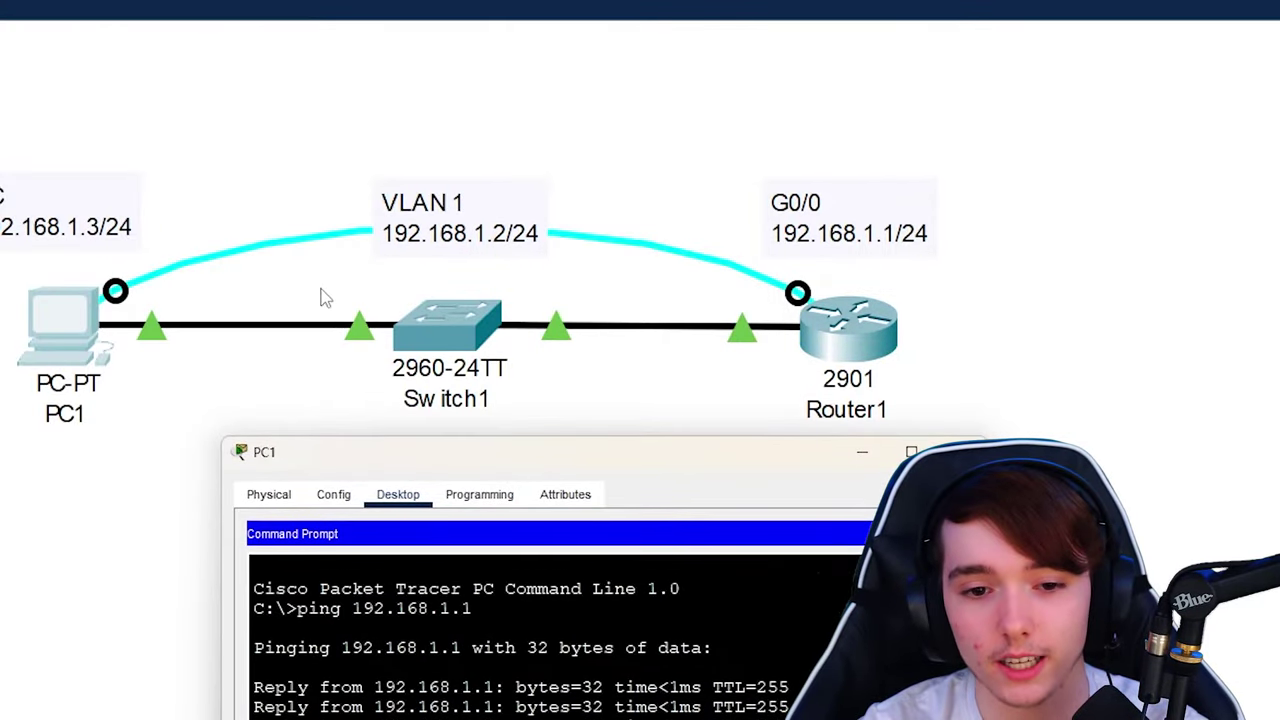
Step: Close PC1's window and re-cable PC1 to a port on Switch1
{"action": "left_click", "coordinate": [800, 293]}
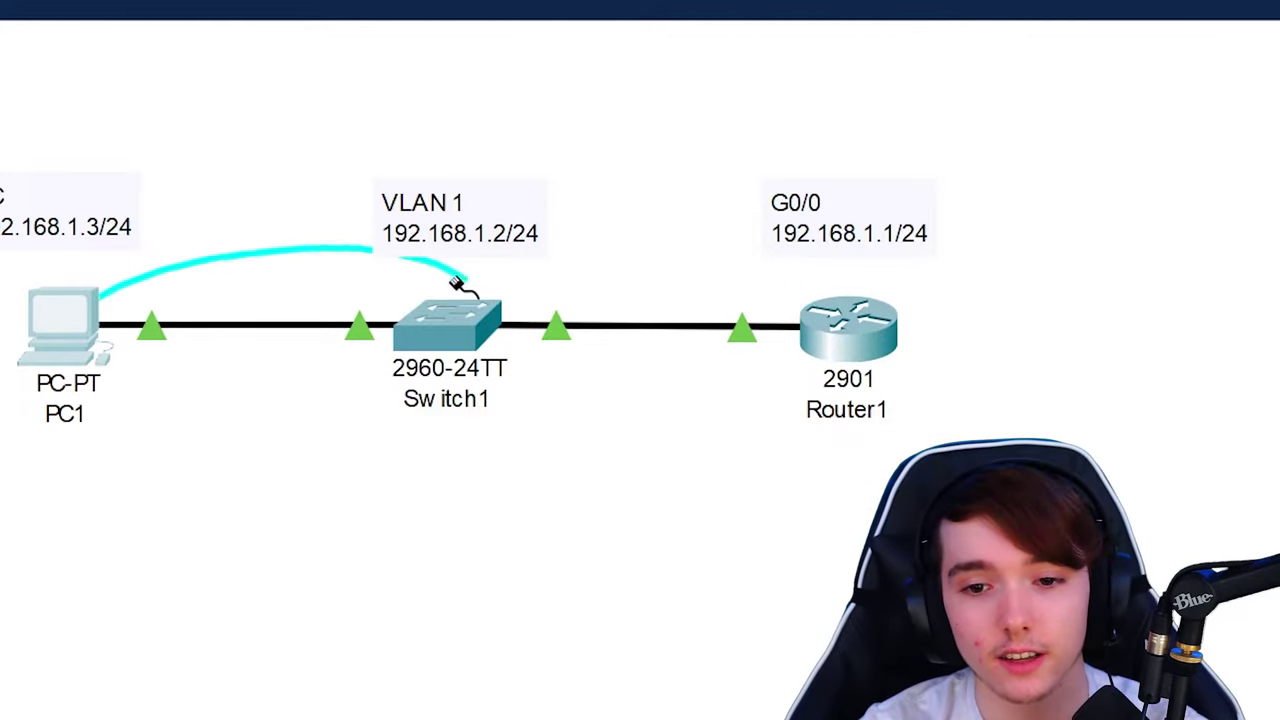
{"action": "left_click", "coordinate": [430, 315]}
{"action": "left_click", "coordinate": [480, 350]}
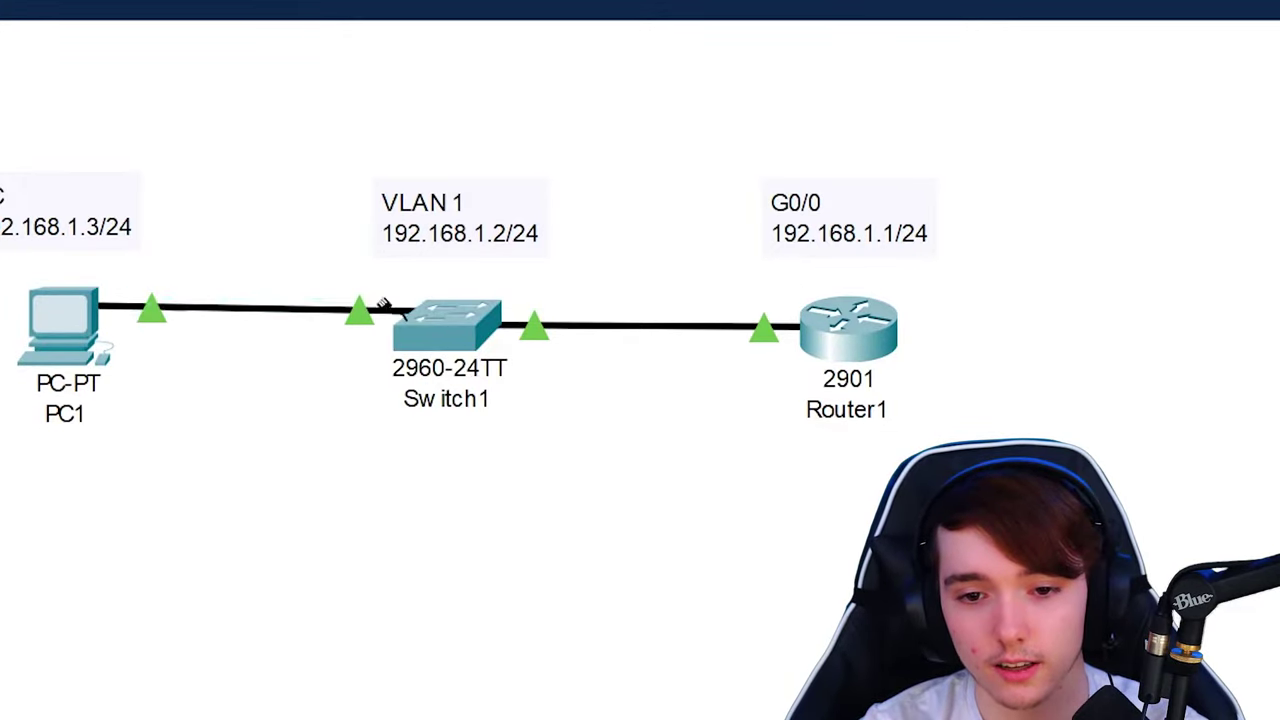
{"action": "left_click", "coordinate": [470, 332]}
{"action": "left_click", "coordinate": [490, 348]}
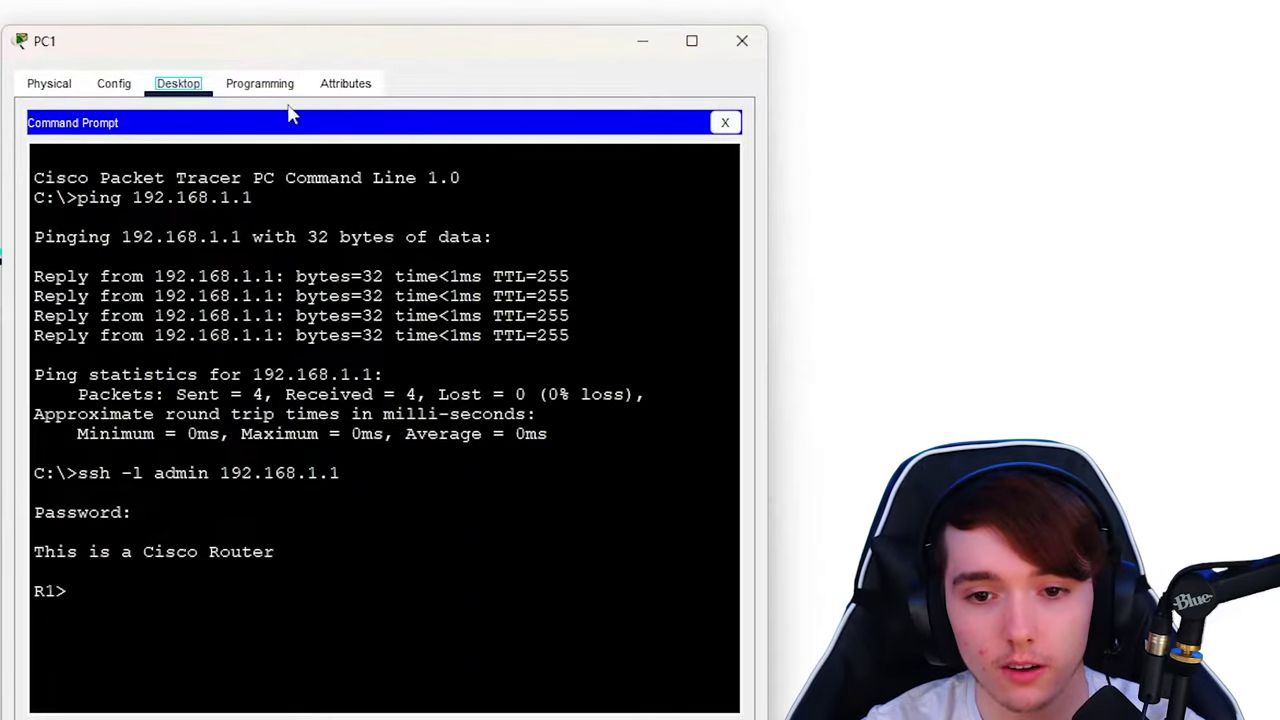
Step: Reach R1# over SSH with 'en' and the enable password, then 'exit' back to PC1
{"action": "left_click_drag", "start_coordinate": [300, 55], "coordinate": [404, 60]}
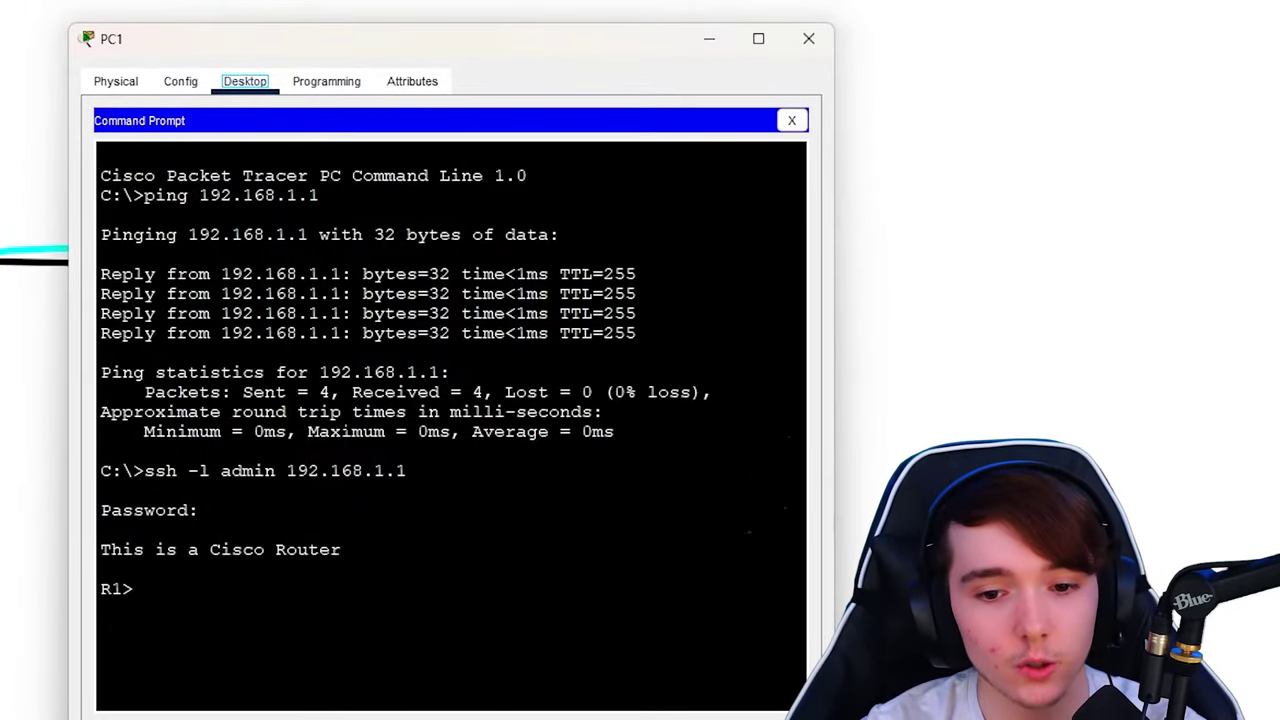
{"action": "left_click_drag", "start_coordinate": [348, 431], "coordinate": [606, 411]}
{"action": "type", "text": "en"}
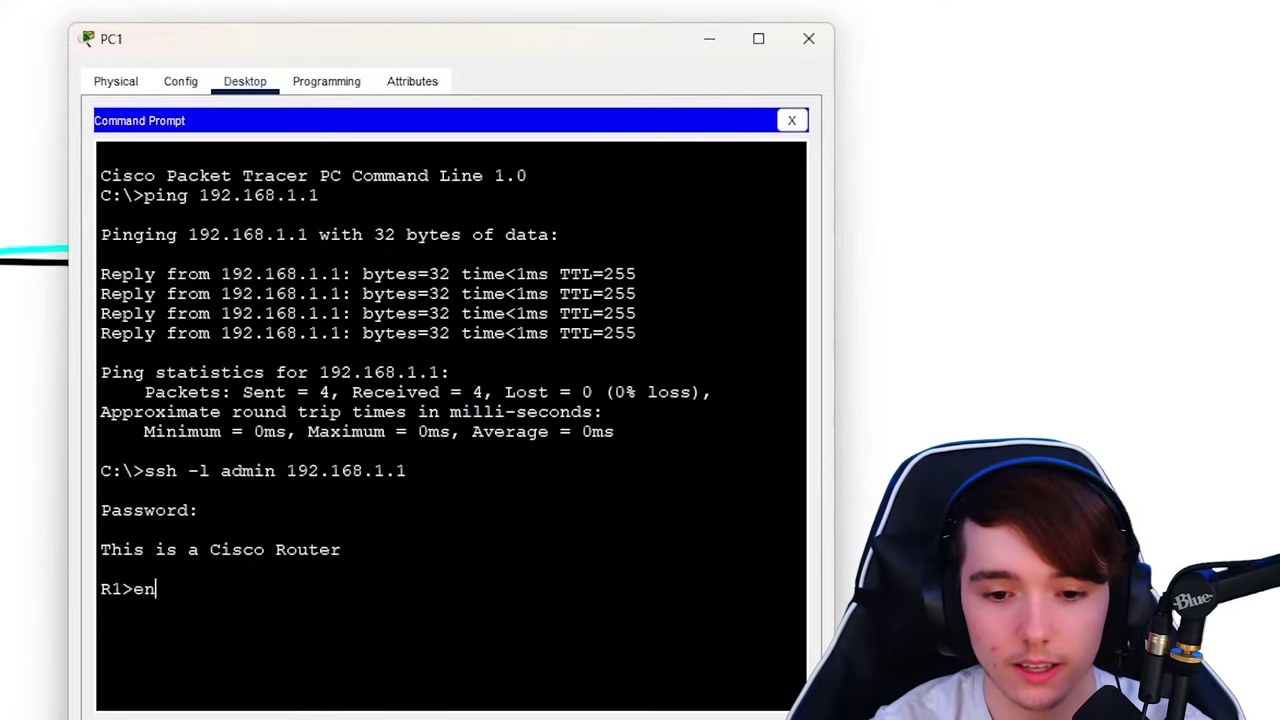
{"action": "key", "text": "Return"}
{"action": "key", "text": "Return"}
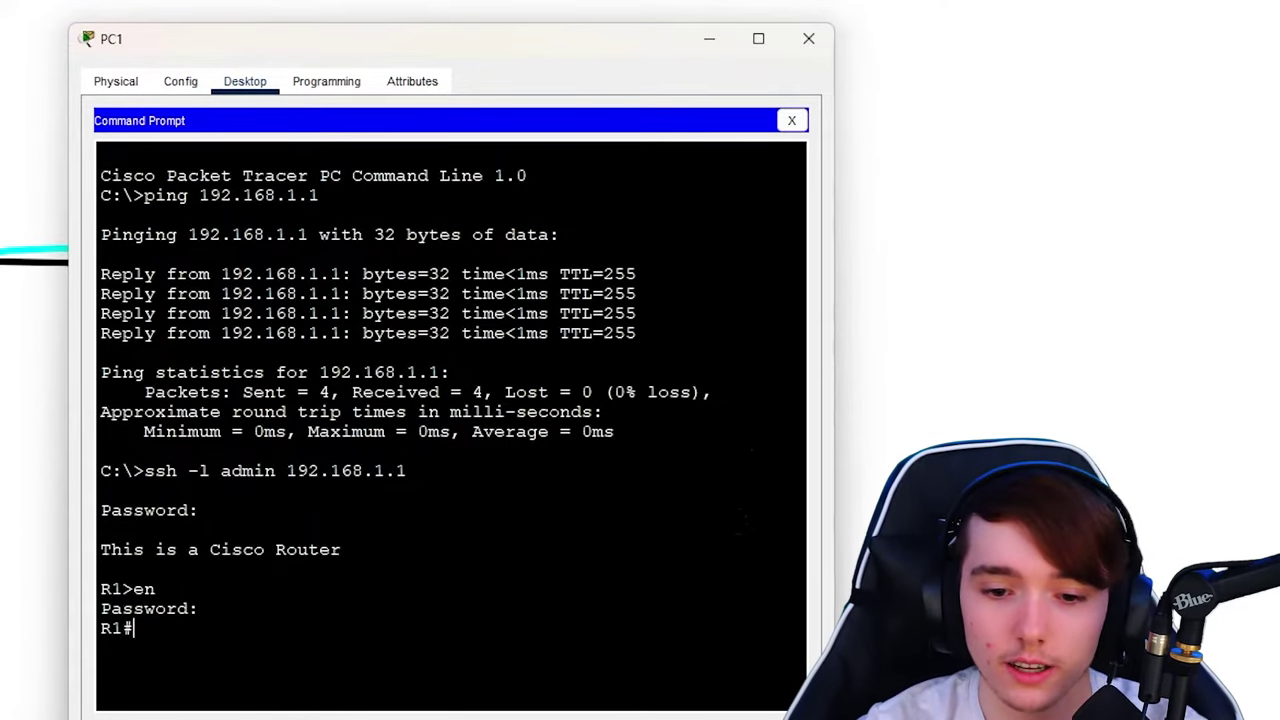
{"action": "type", "text": "exit"}
{"action": "key", "text": "Return"}
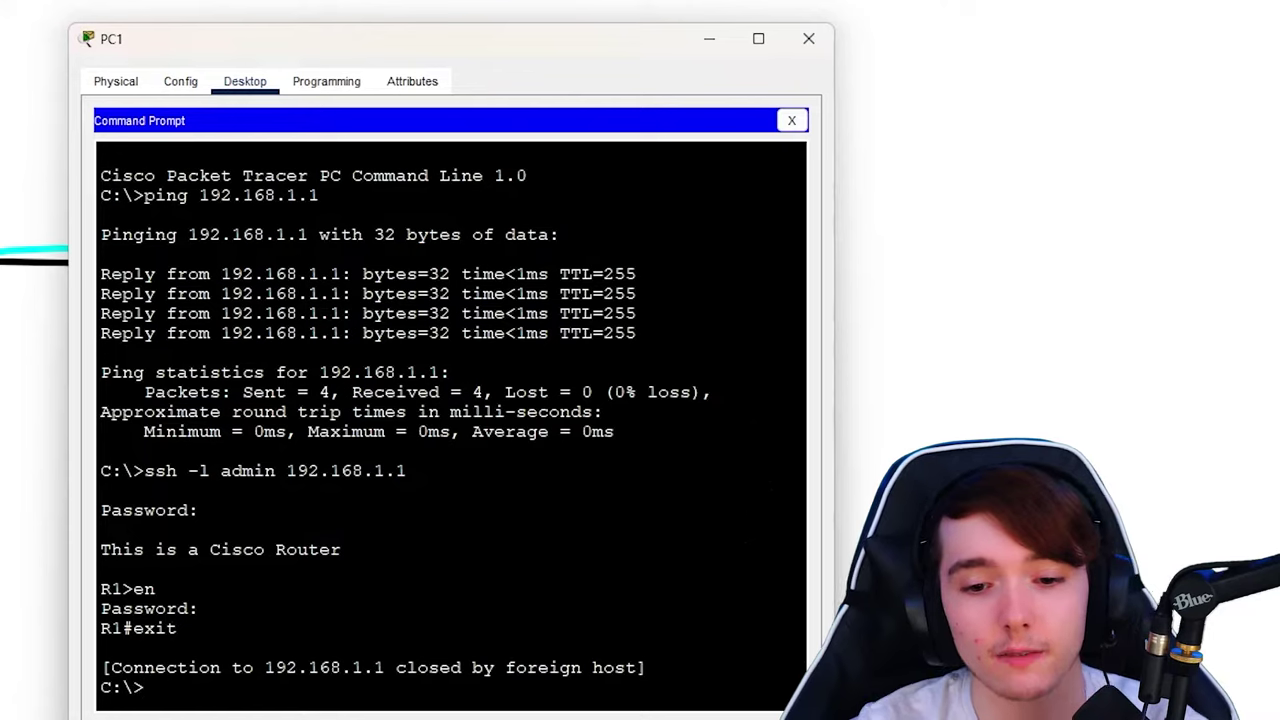
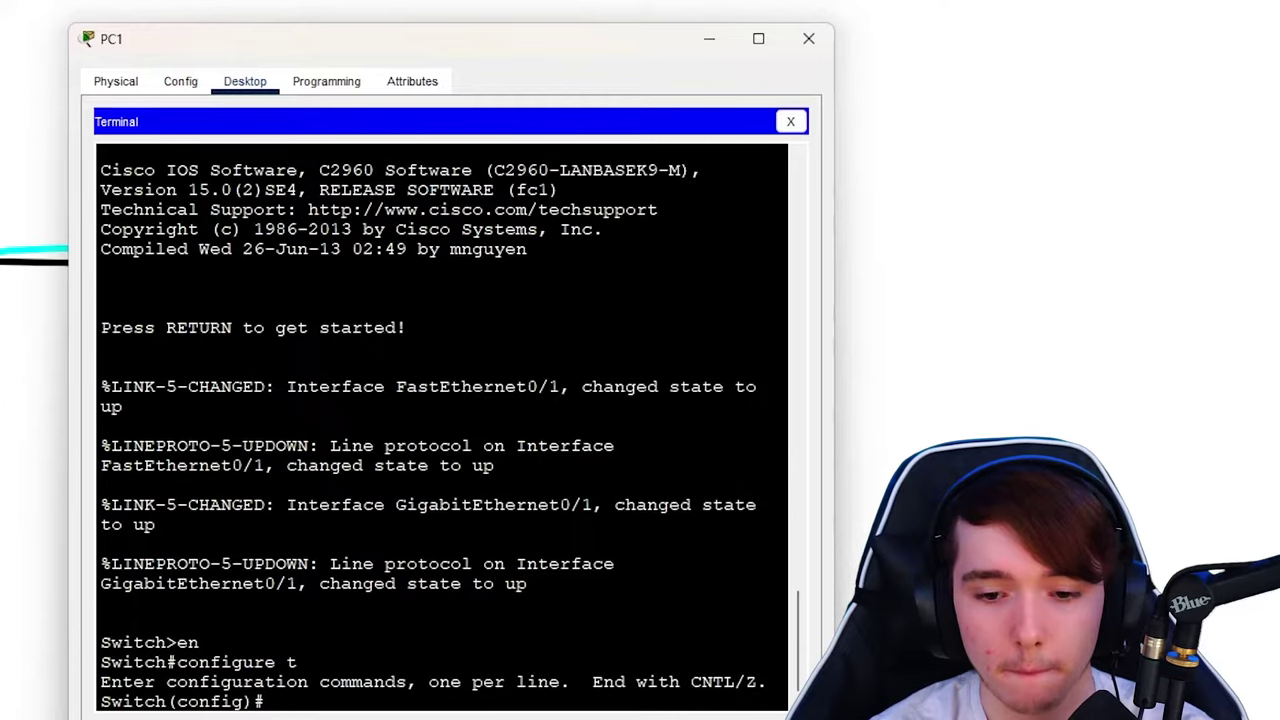
Step: Name the switch S1 and set the MOTD banner 'This is a Cisco switch'
{"action": "type", "text": "hostname S1"}
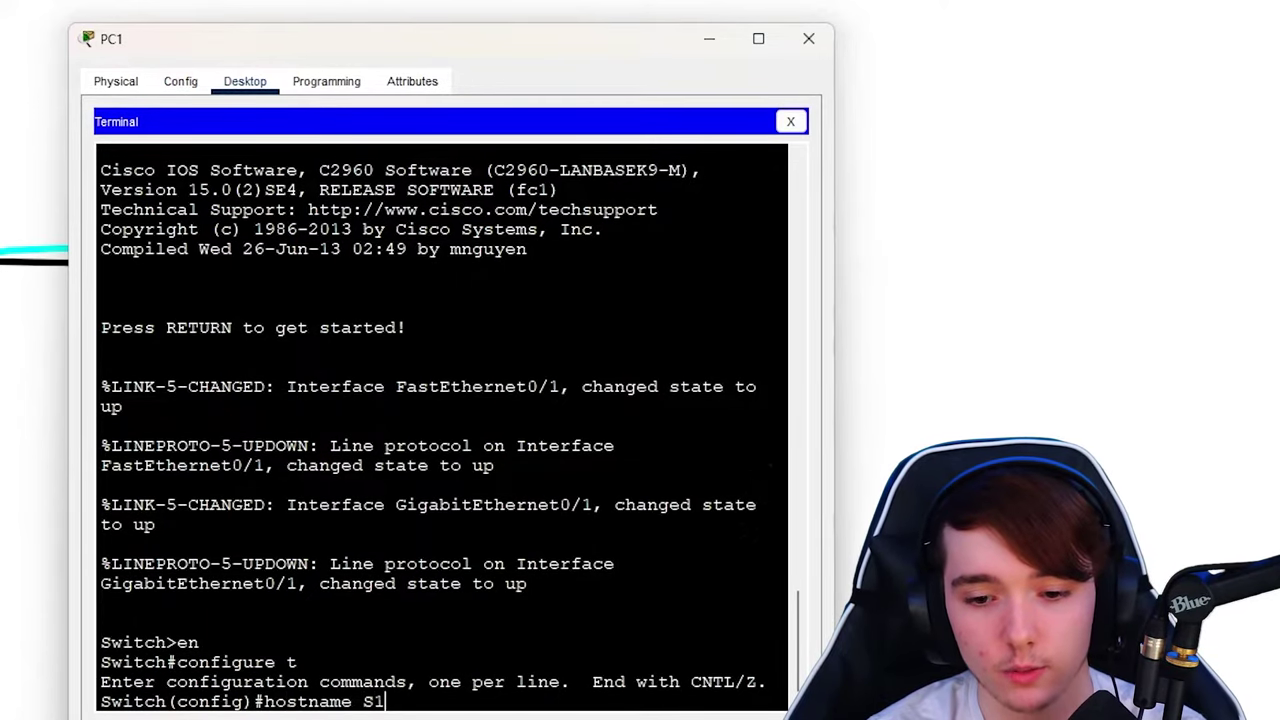
{"action": "key", "text": "Return"}
{"action": "type", "text": "banner motd"}
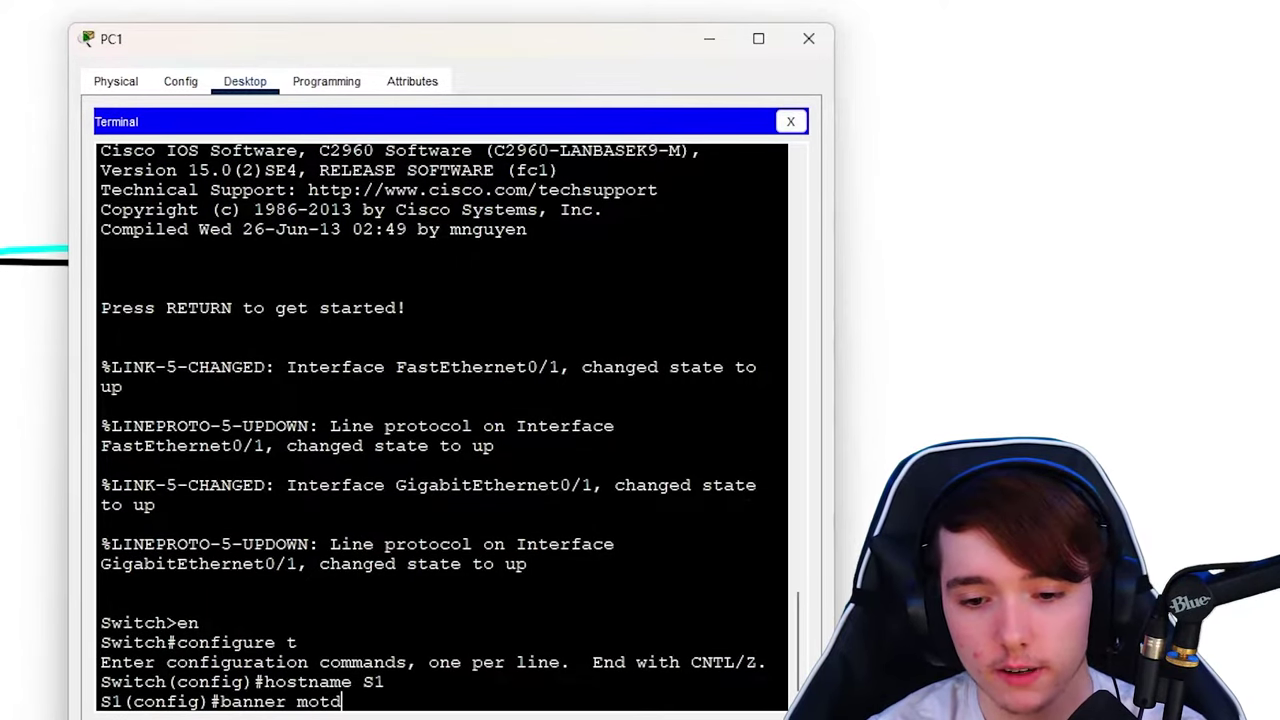
{"action": "type", "text": " 'This "}
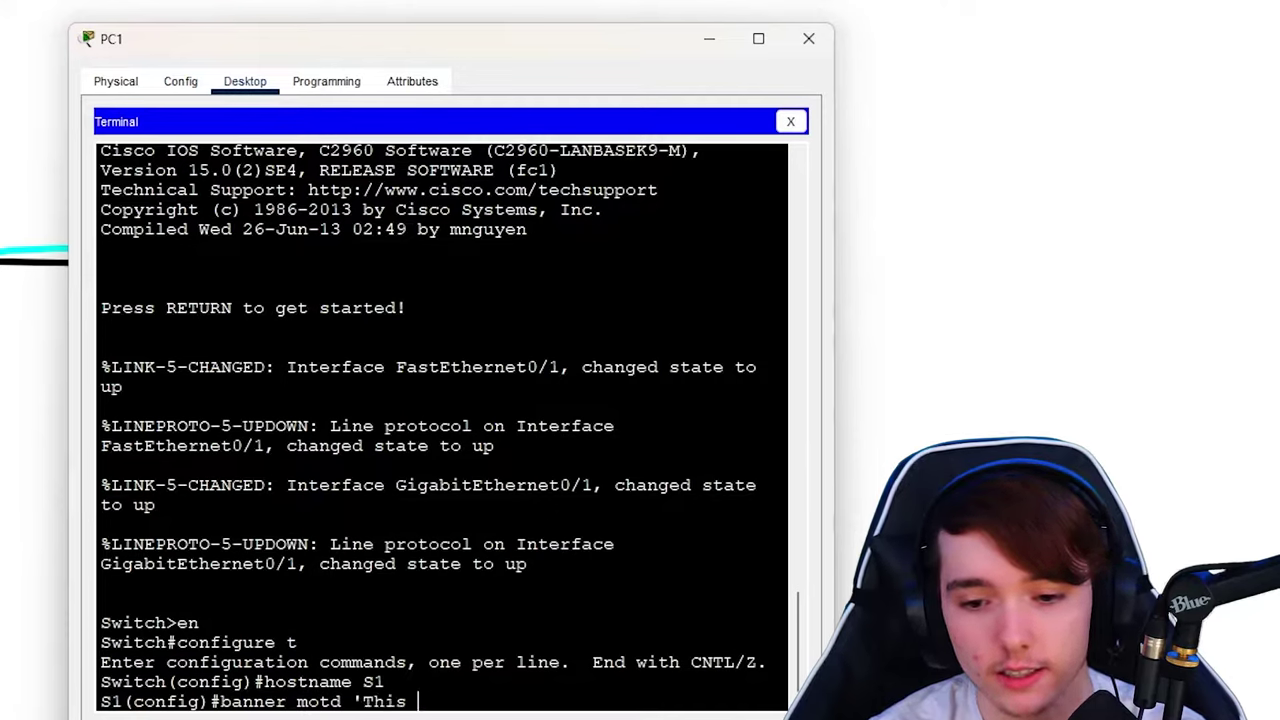
{"action": "type", "text": "is a Cisco sw"}
{"action": "key", "text": "BackSpace"}
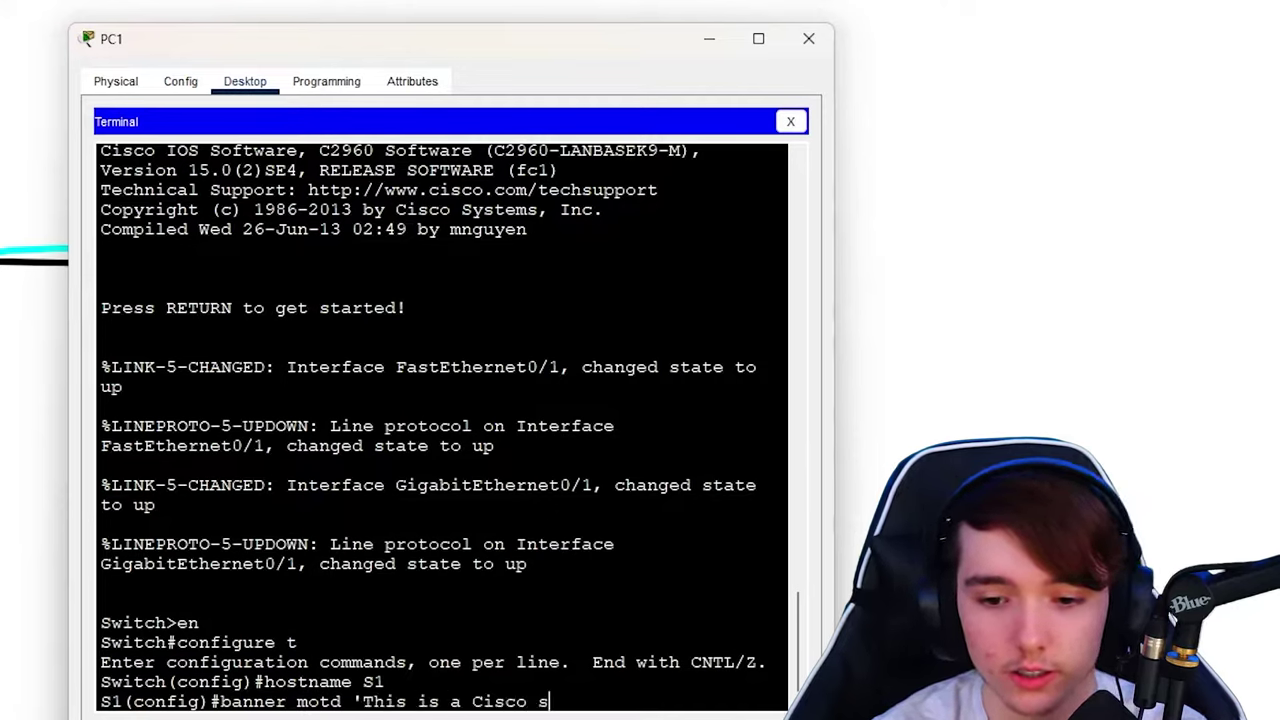
{"action": "type", "text": "witch'"}
{"action": "key", "text": "Return"}
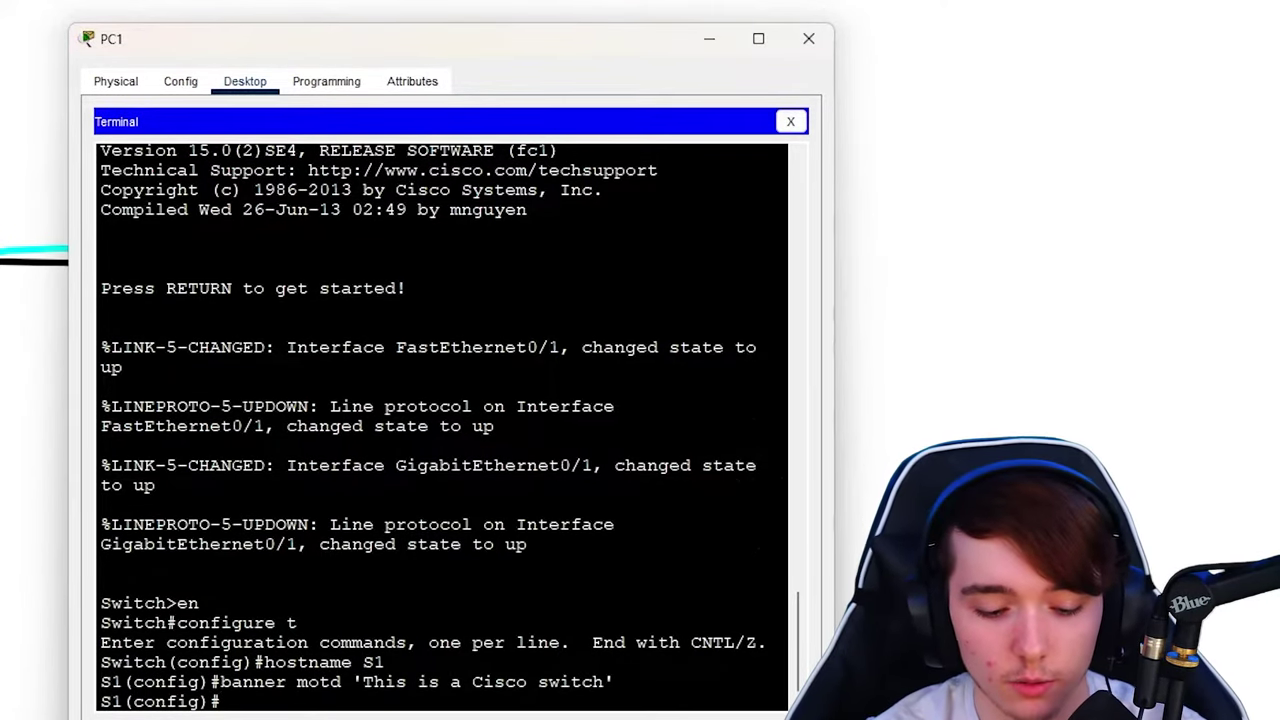
Step: Give interface VLAN 1 address 192.168.1.2 255.255.255.0 and bring it up with no shutdown
{"action": "type", "text": "inter"}
{"action": "key", "text": "Tab"}
{"action": "type", "text": "fa"}
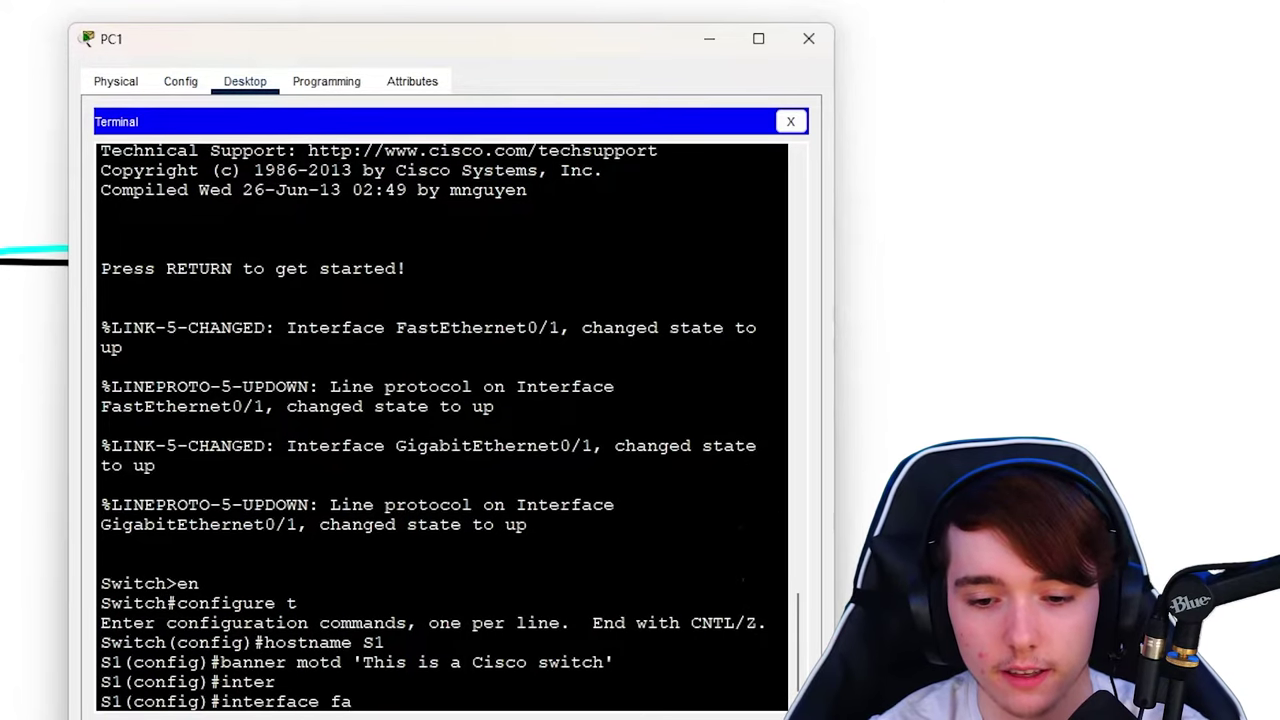
{"action": "key", "text": "BackSpace"}
{"action": "key", "text": "BackSpace"}
{"action": "type", "text": "vlan 1"}
{"action": "key", "text": "Return"}
{"action": "type", "text": "i"}
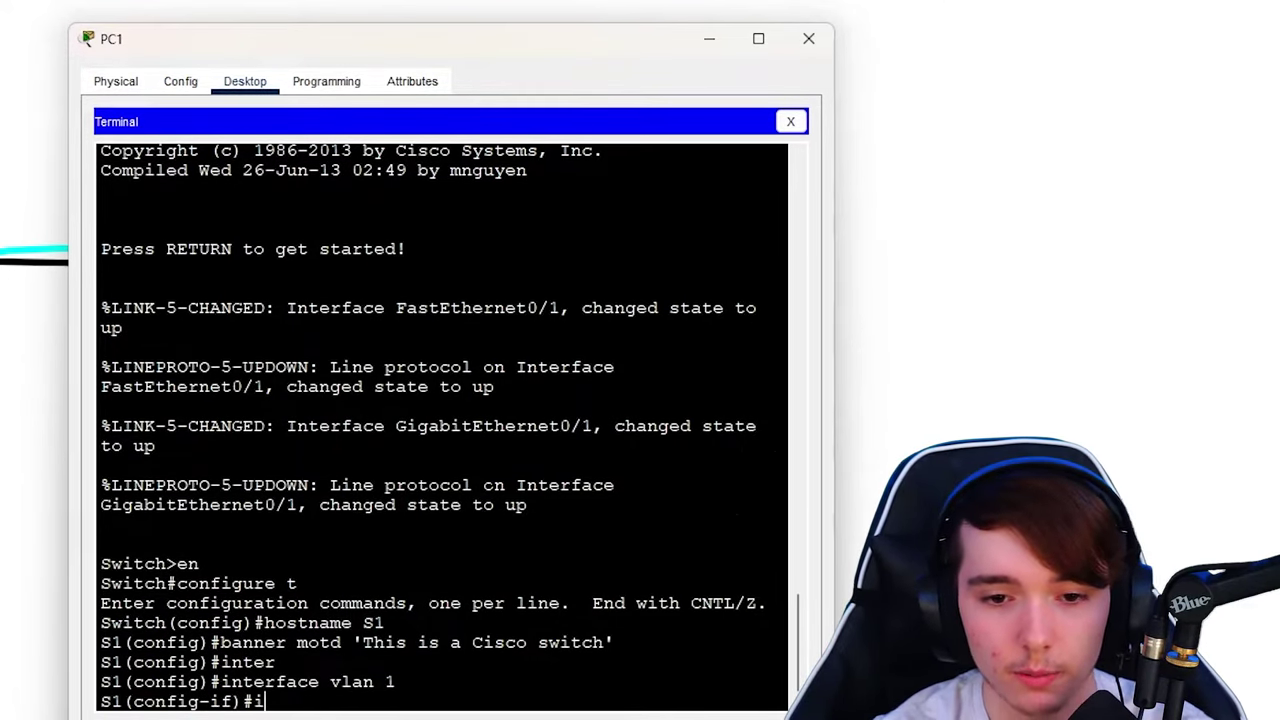
{"action": "type", "text": "p add"}
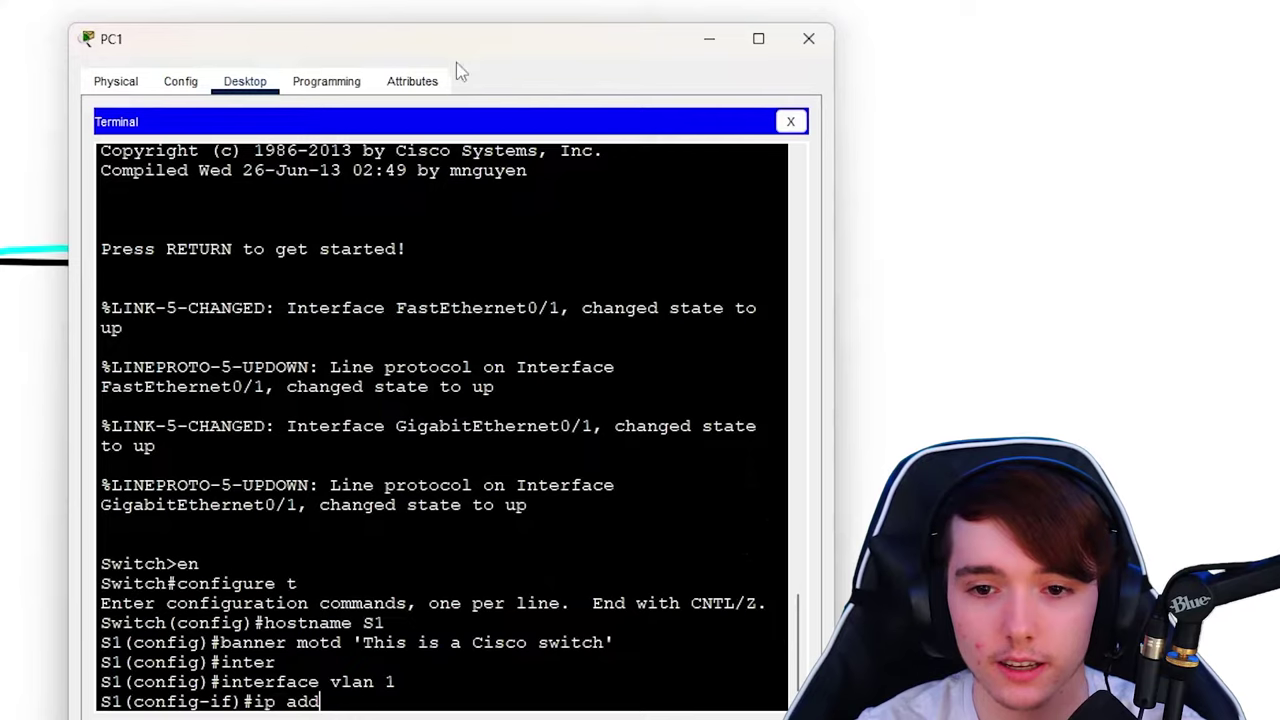
{"action": "left_click_drag", "start_coordinate": [459, 41], "coordinate": [363, 0]}
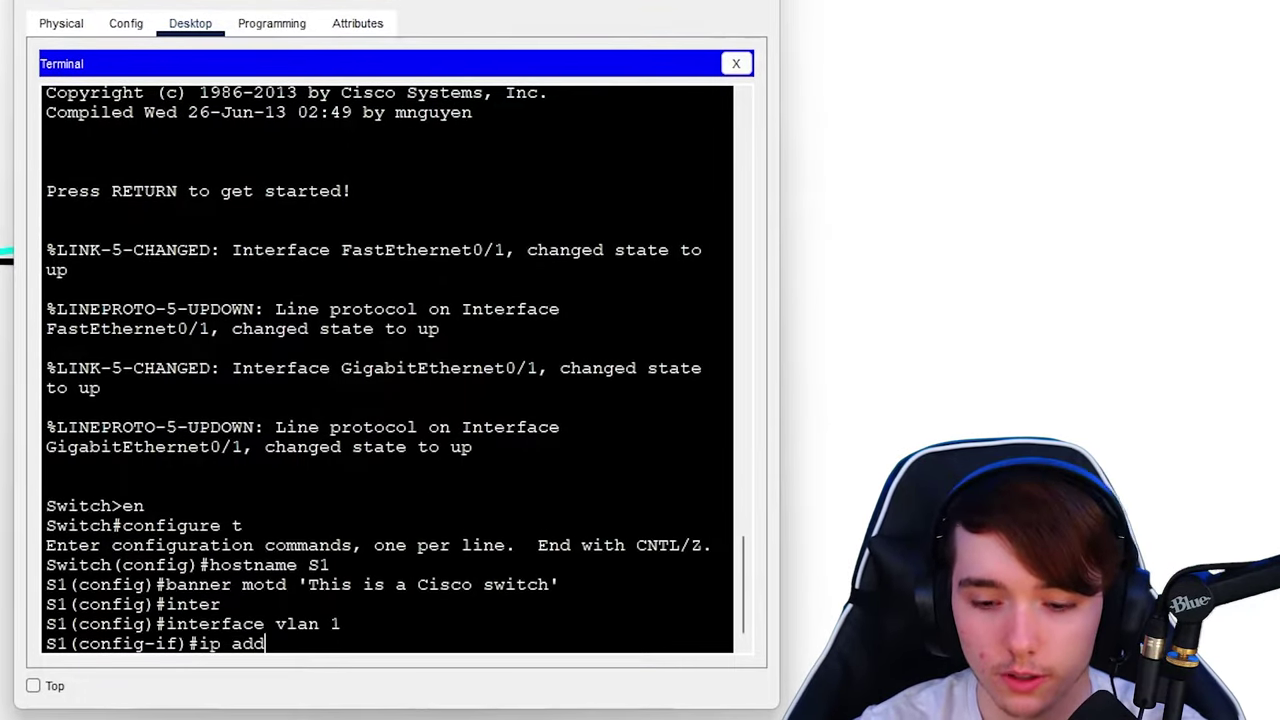
{"action": "type", "text": "192.168.1."}
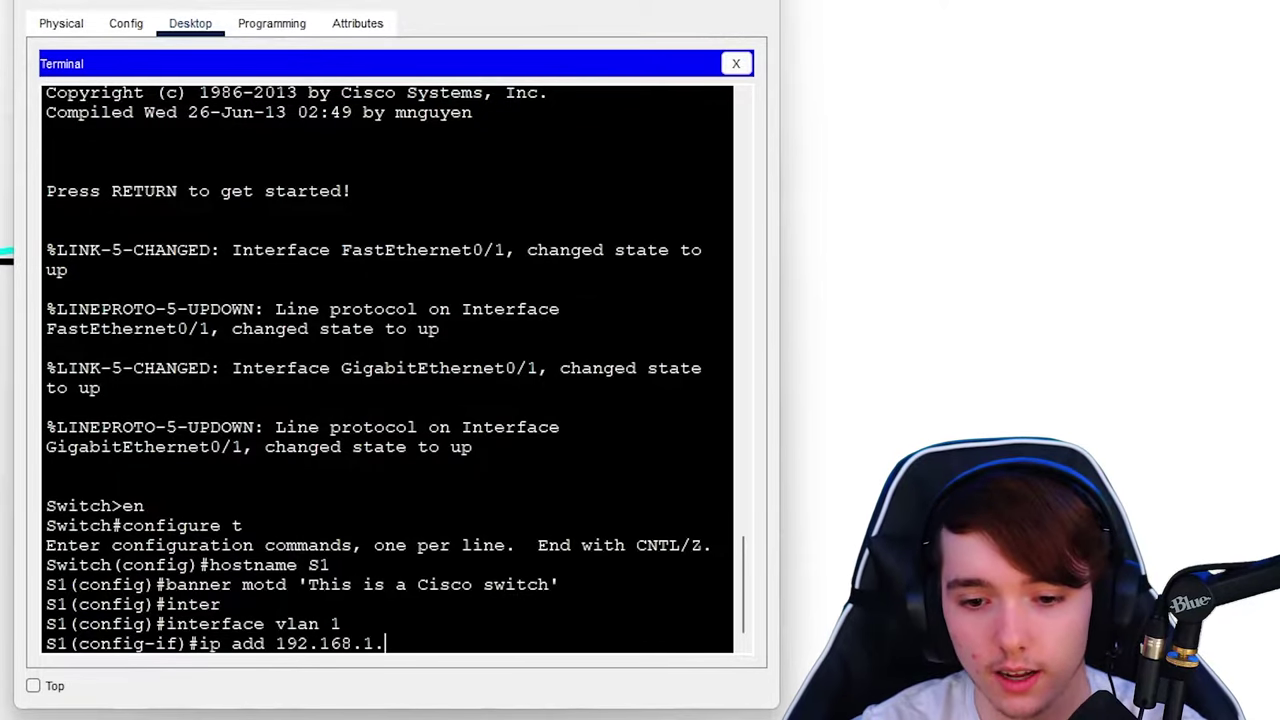
{"action": "type", "text": "2 255.255"}
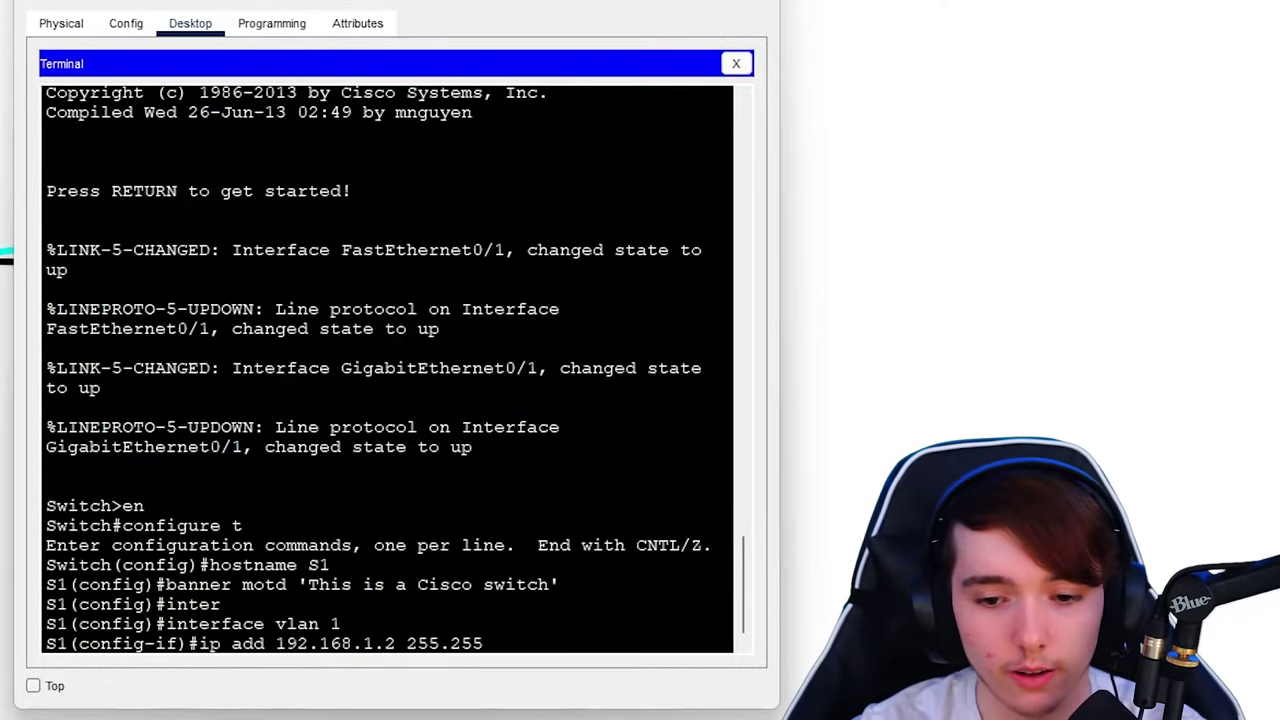
{"action": "type", "text": ".255.0"}
{"action": "key", "text": "Return"}
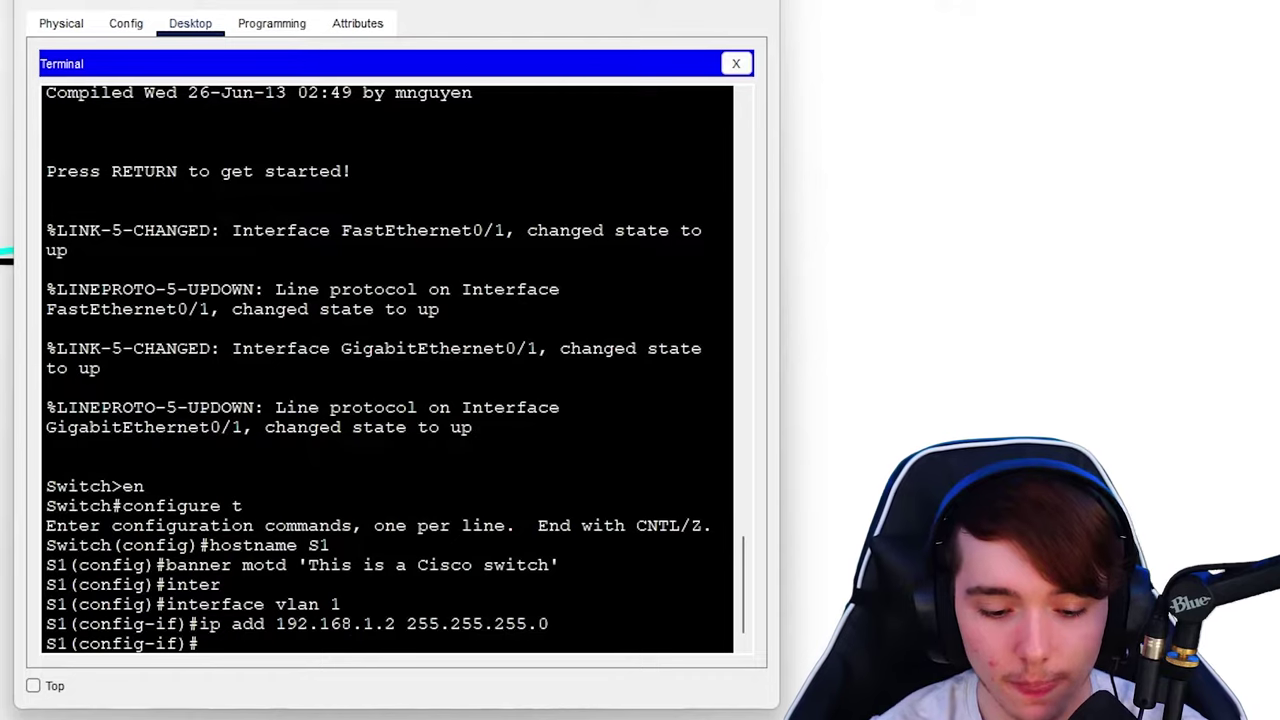
{"action": "type", "text": "no shutdown"}
{"action": "key", "text": "Return"}
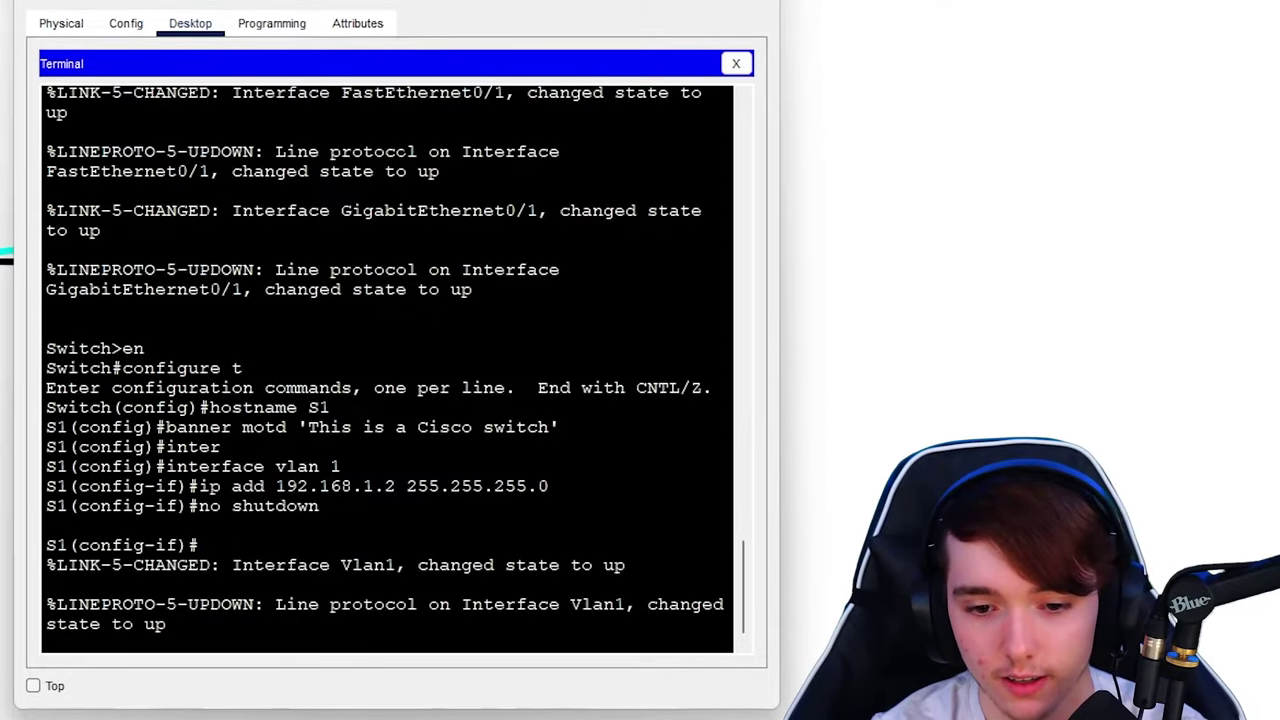
{"action": "key", "text": "Return"}
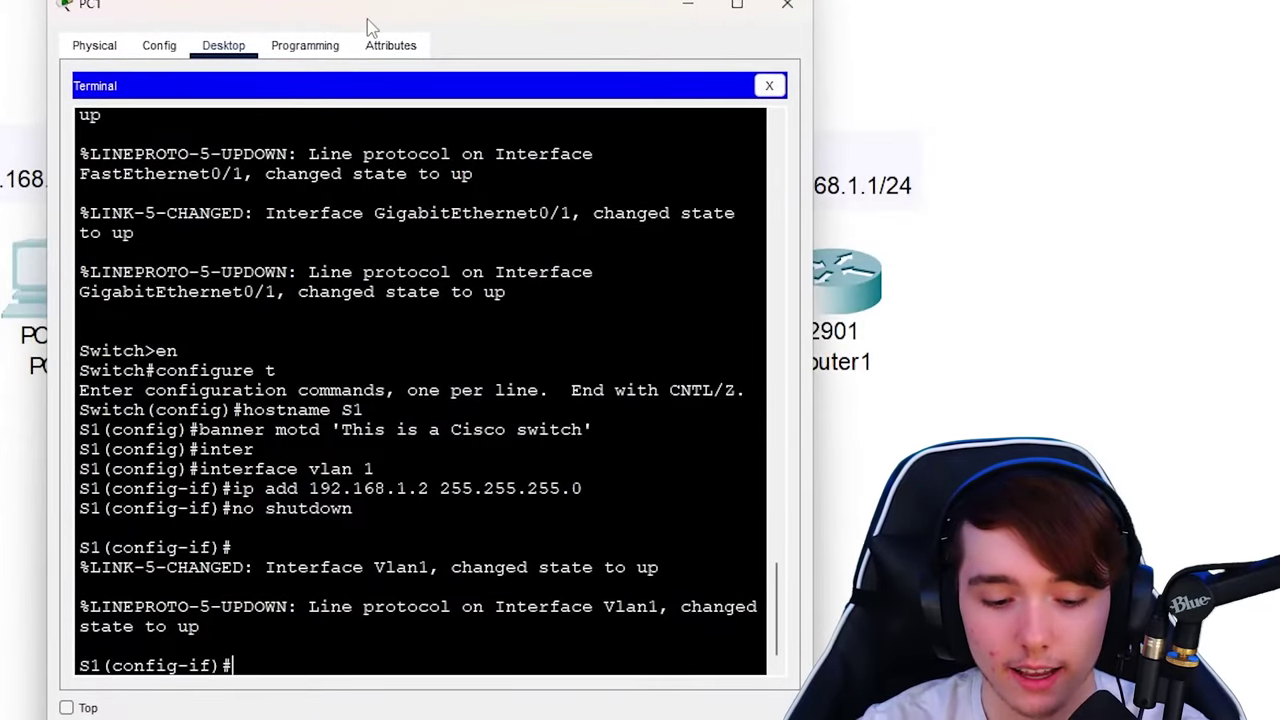
Step: Return to global config and set the privileged enable secret password
{"action": "type", "text": "exit"}
{"action": "key", "text": "Return"}
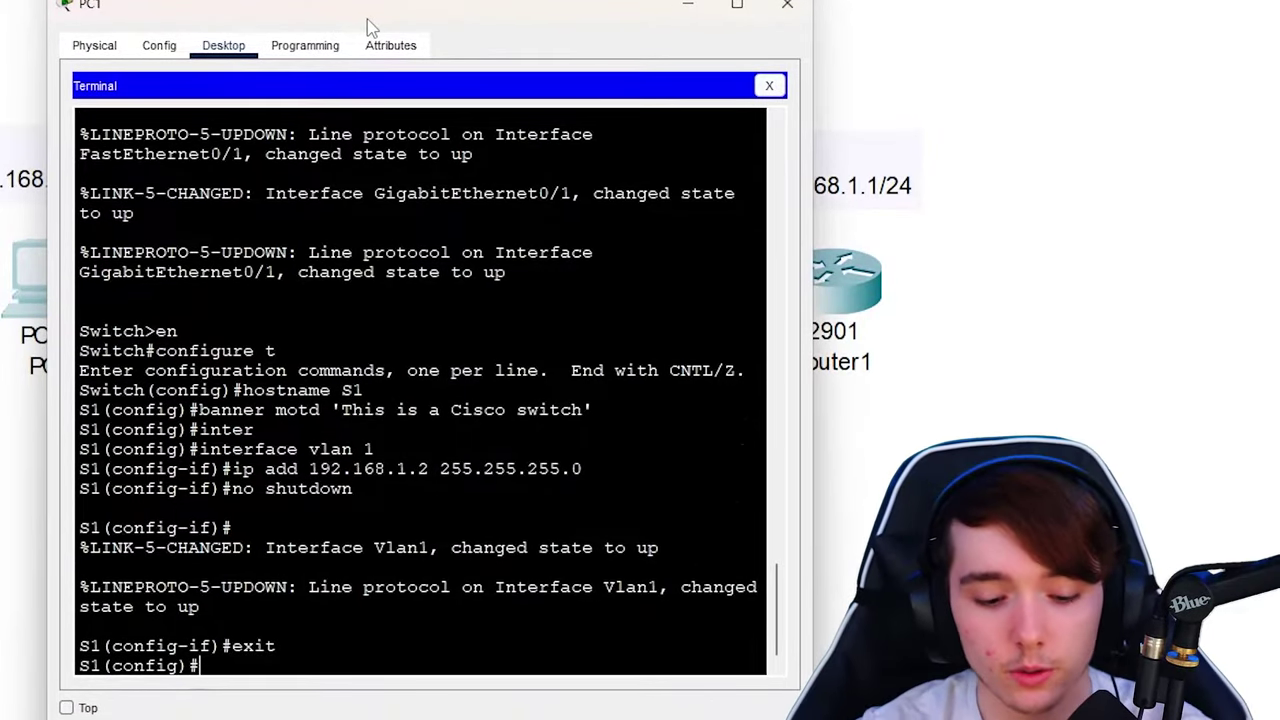
{"action": "type", "text": "enable sec"}
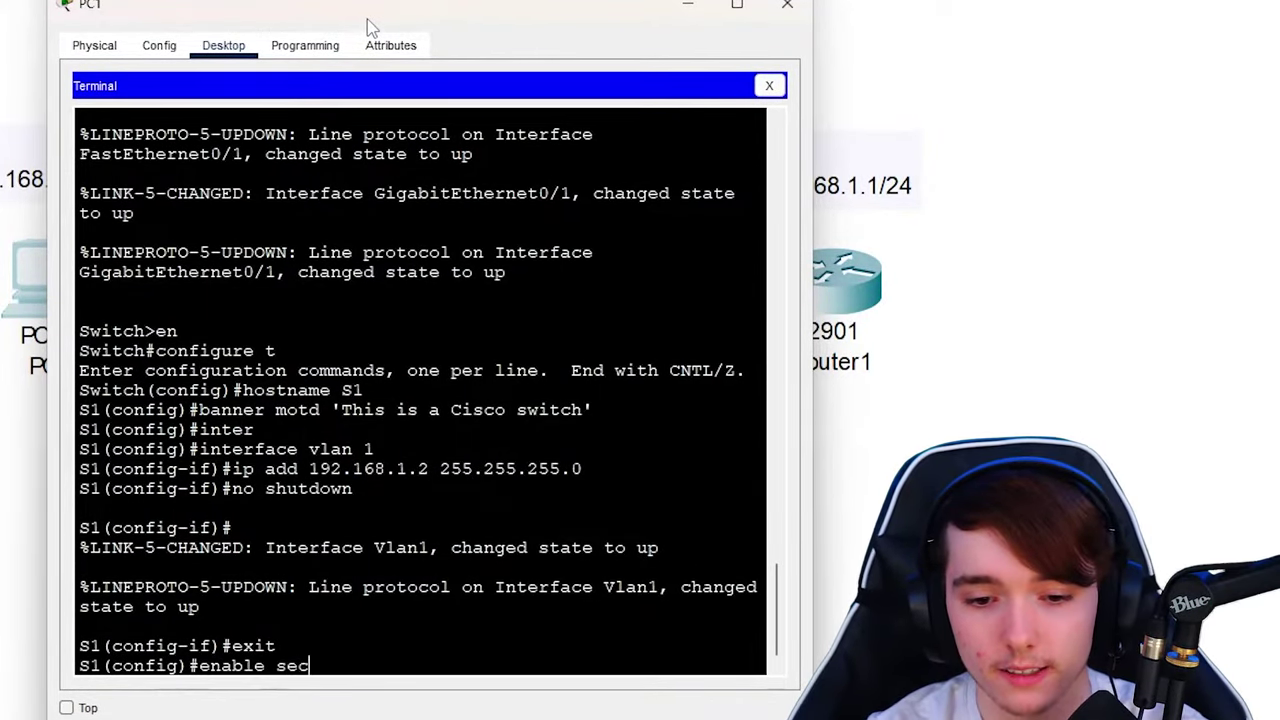
{"action": "type", "text": "ret Cisco"}
{"action": "key", "text": "Return"}
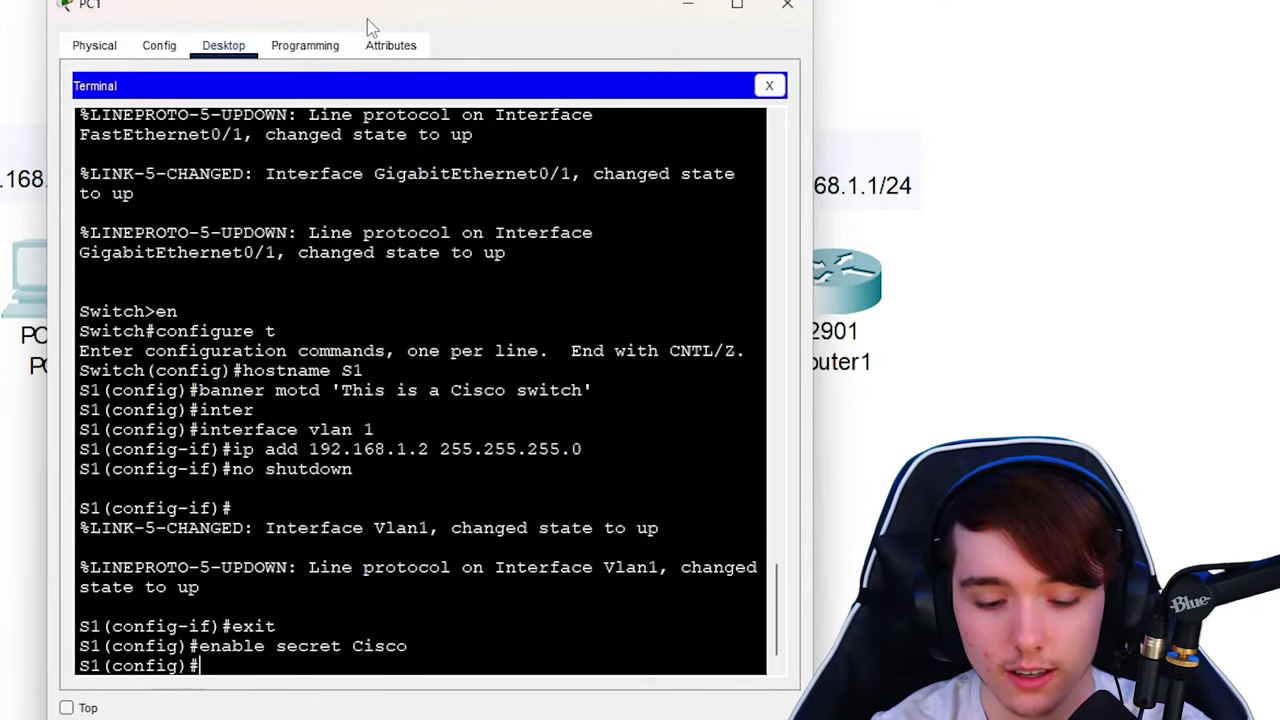
Step: Set a password on console line 0 and return to global configuration
{"action": "type", "text": "lin con"}
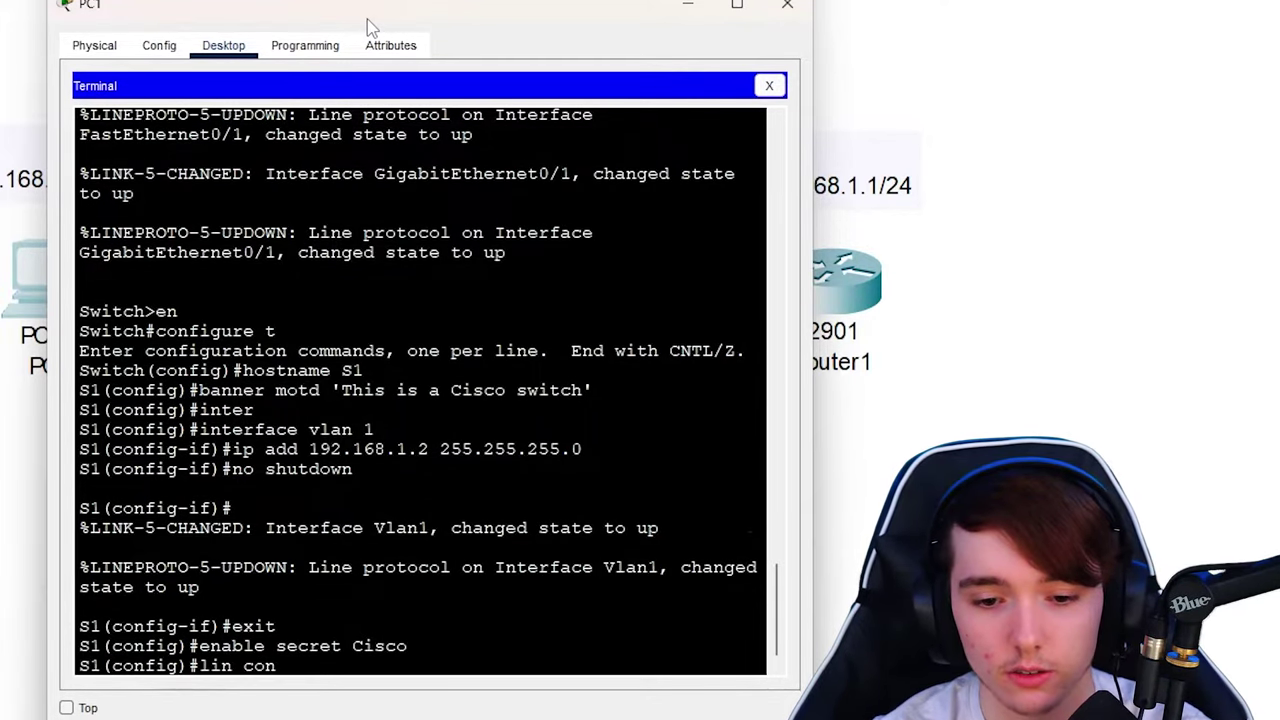
{"action": "type", "text": " 0"}
{"action": "key", "text": "Return"}
{"action": "type", "text": "password c"}
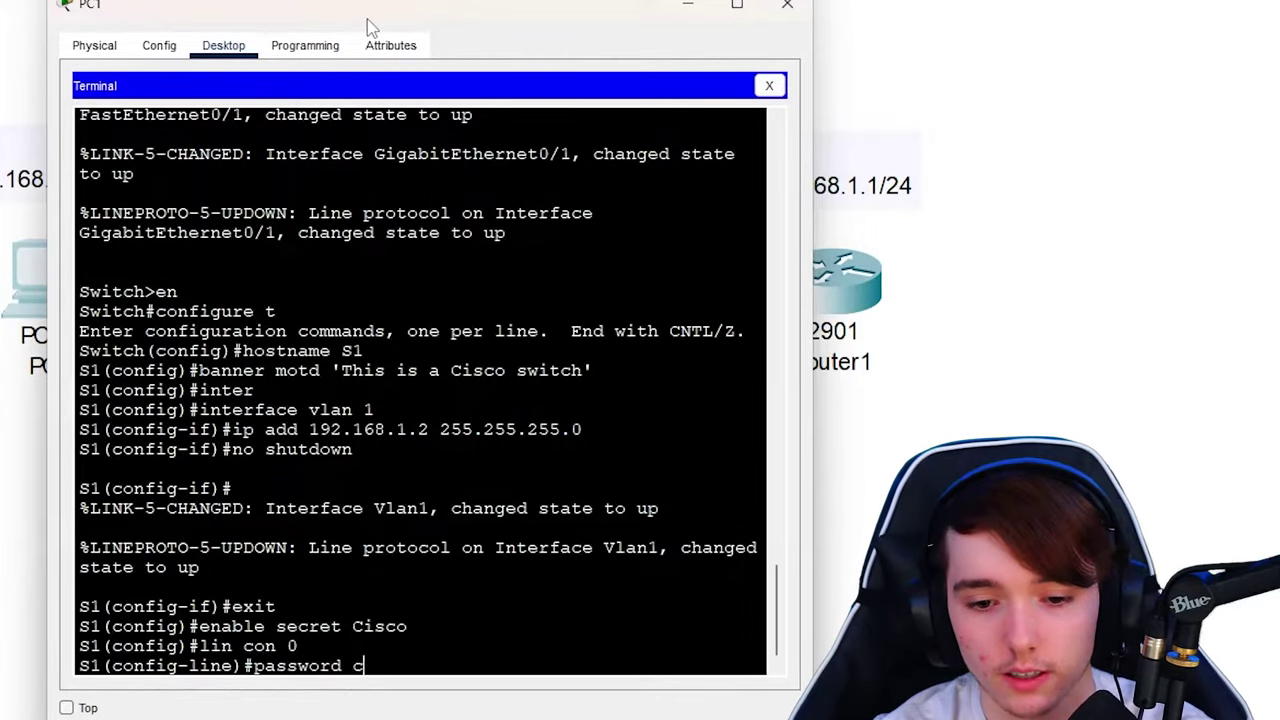
{"action": "key", "text": "BackSpace"}
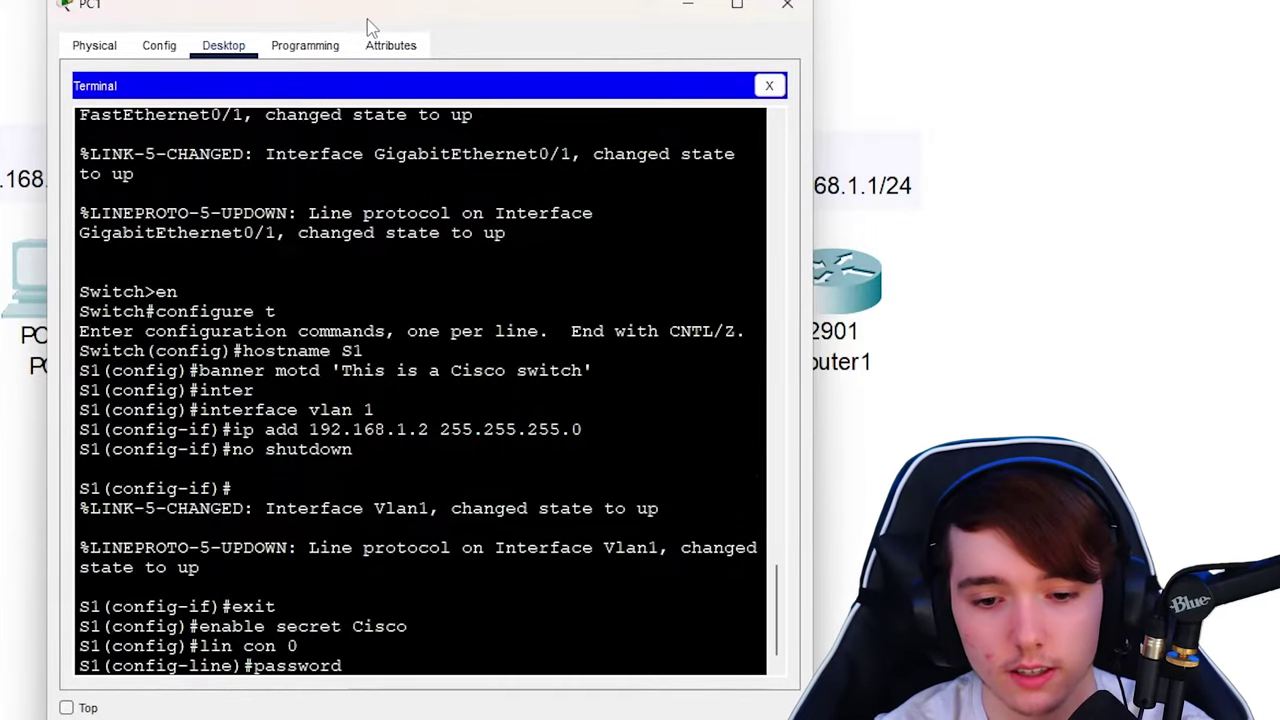
{"action": "type", "text": "Cisco"}
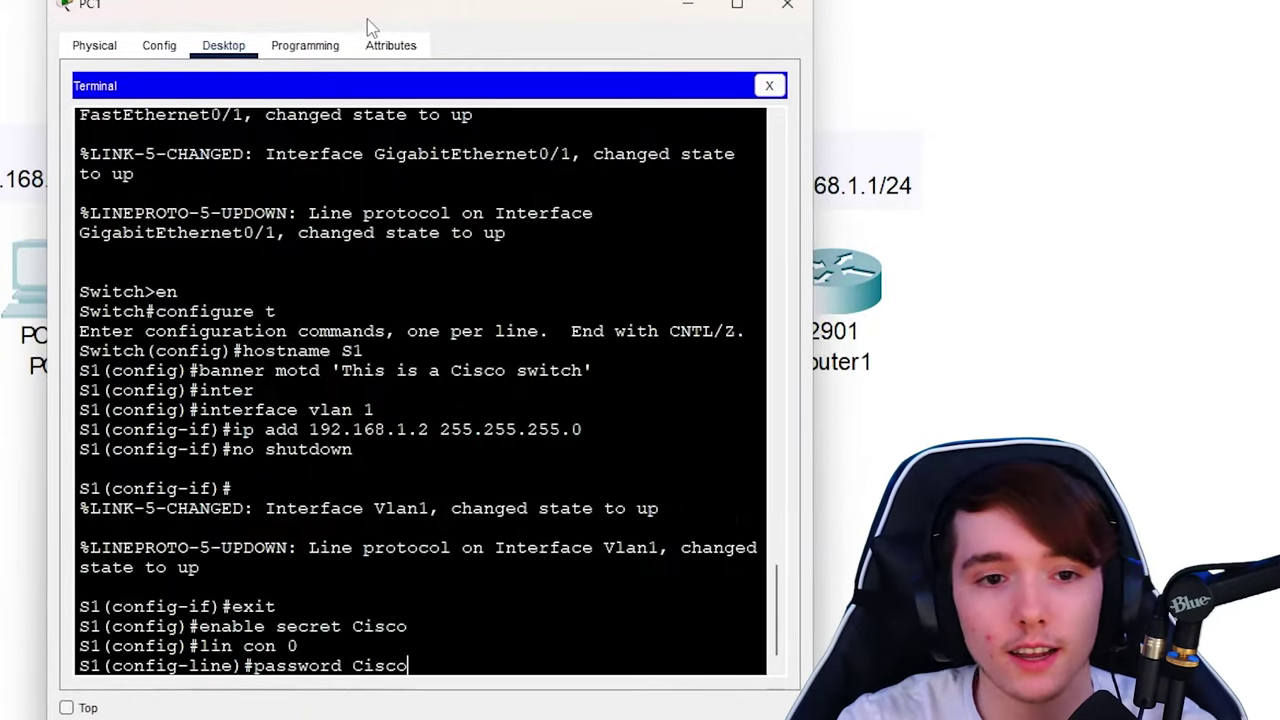
{"action": "key", "text": "Return"}
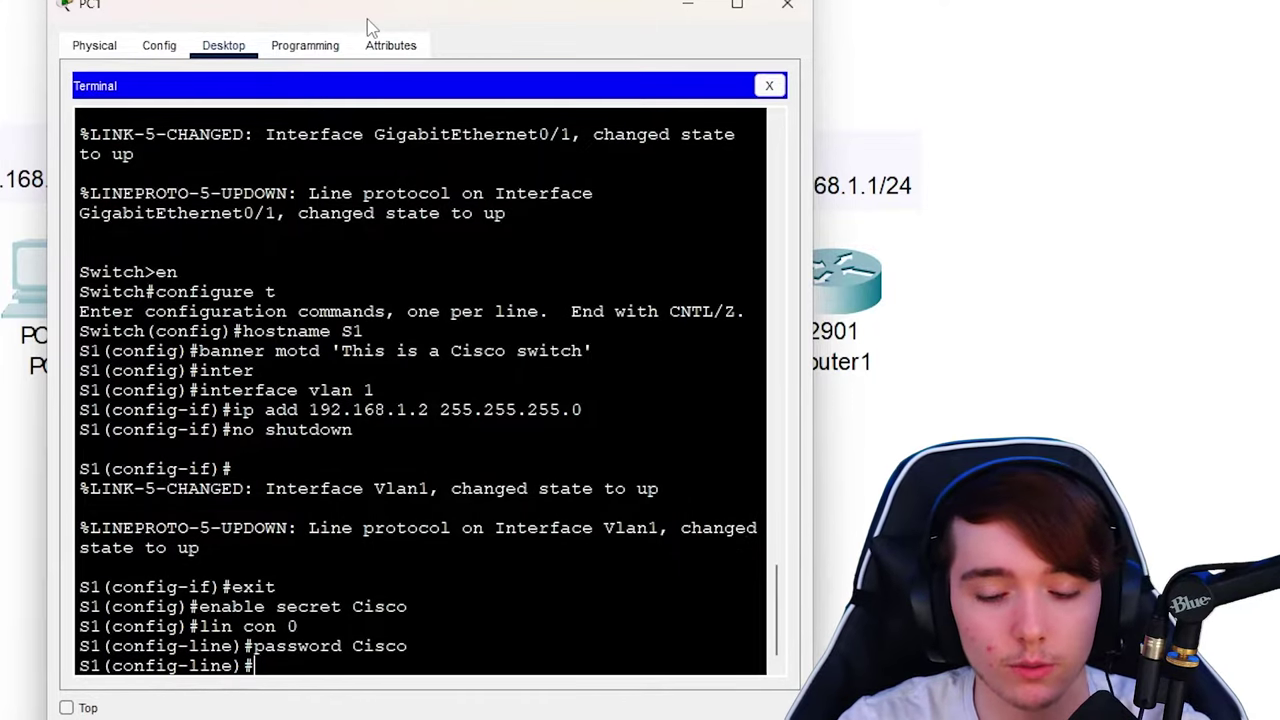
{"action": "type", "text": "exit"}
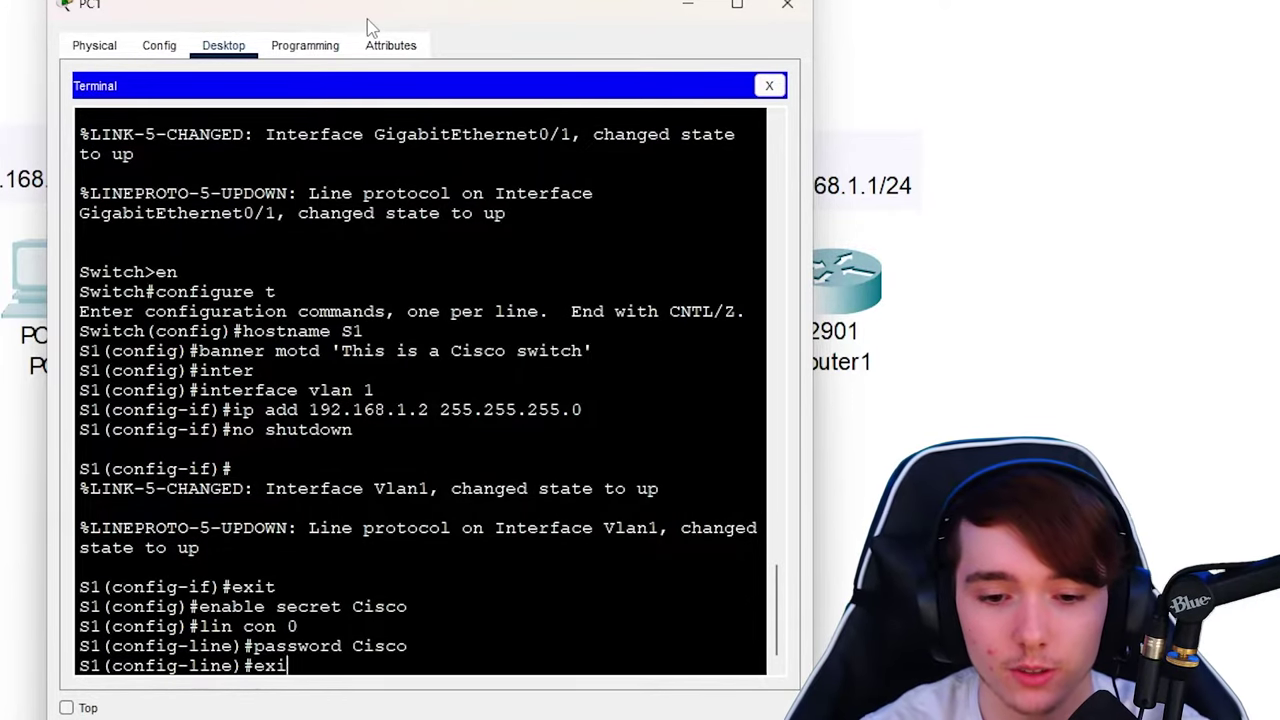
{"action": "key", "text": "Return"}
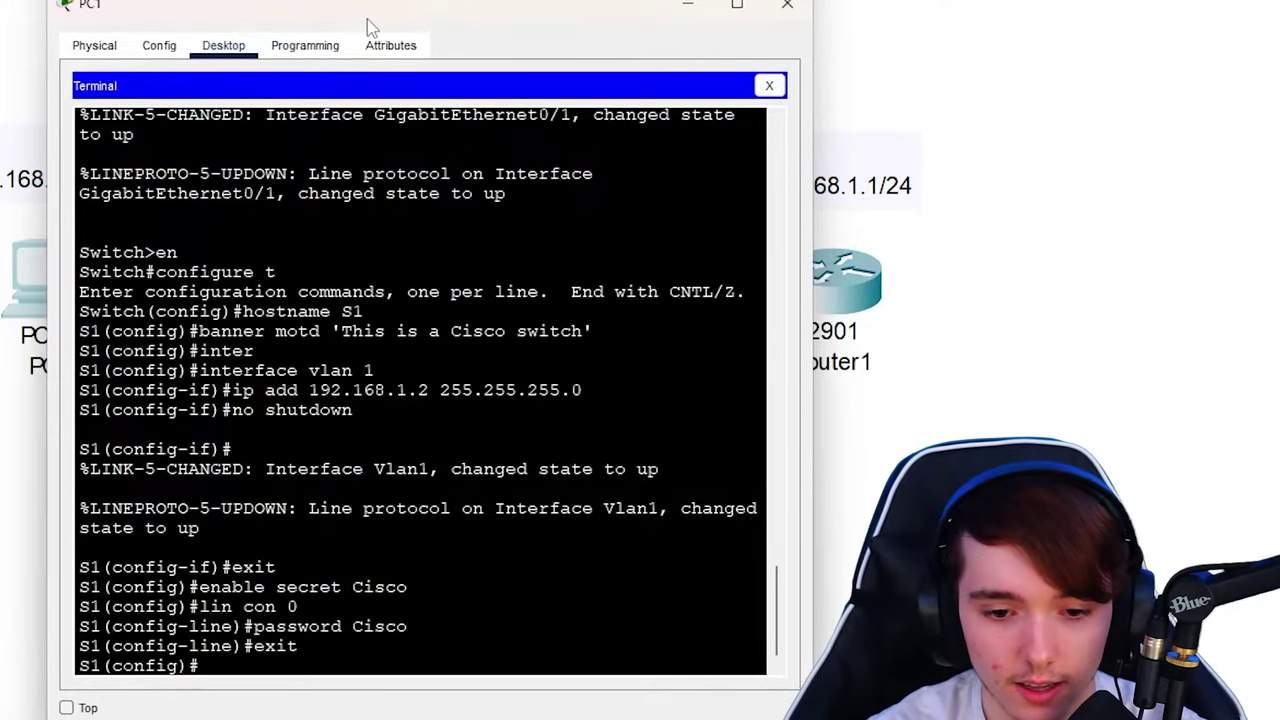
Step: Create local user admin with a secret, enable service password-encryption, and set domain name admin
{"action": "type", "text": "username"}
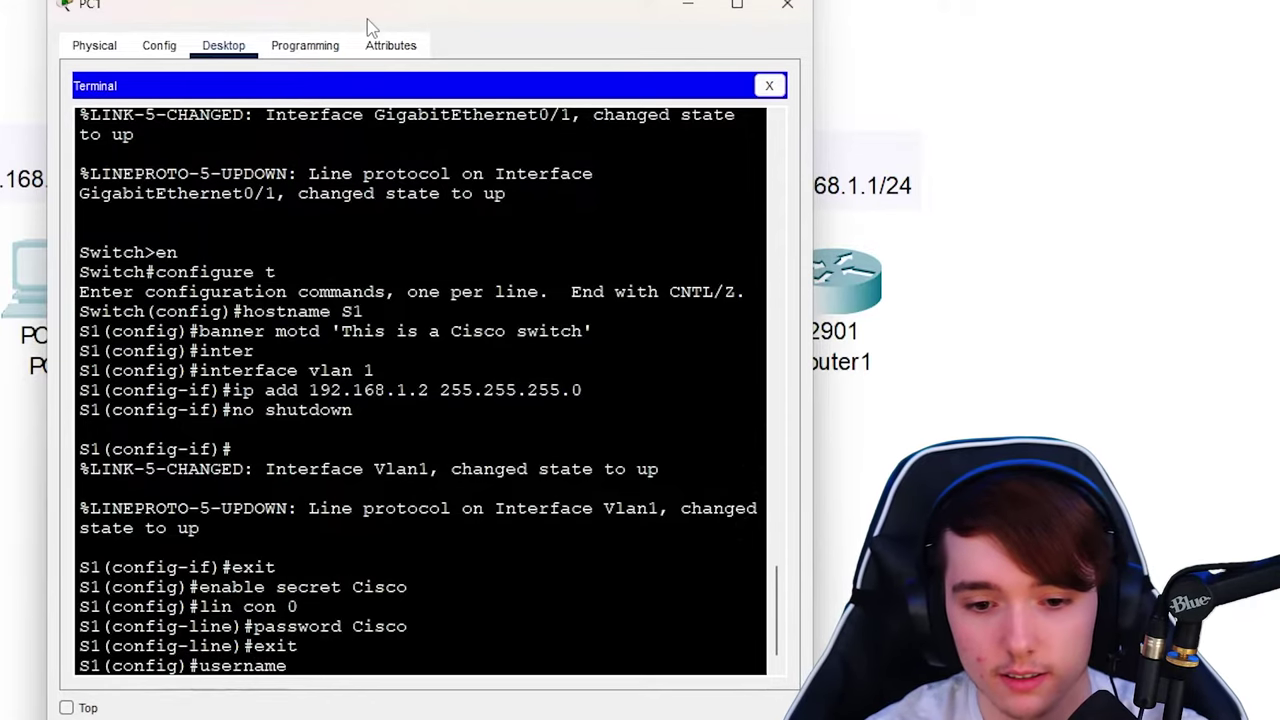
{"action": "type", "text": " admin se"}
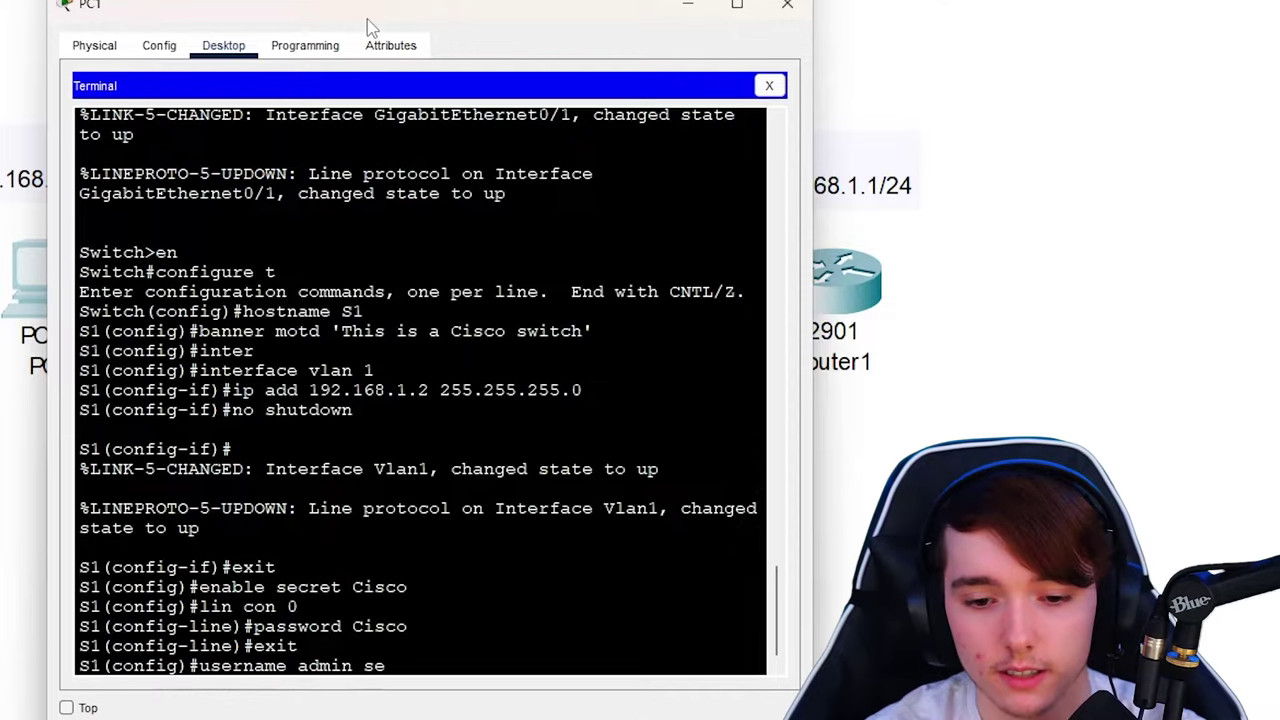
{"action": "type", "text": "cret Cisco"}
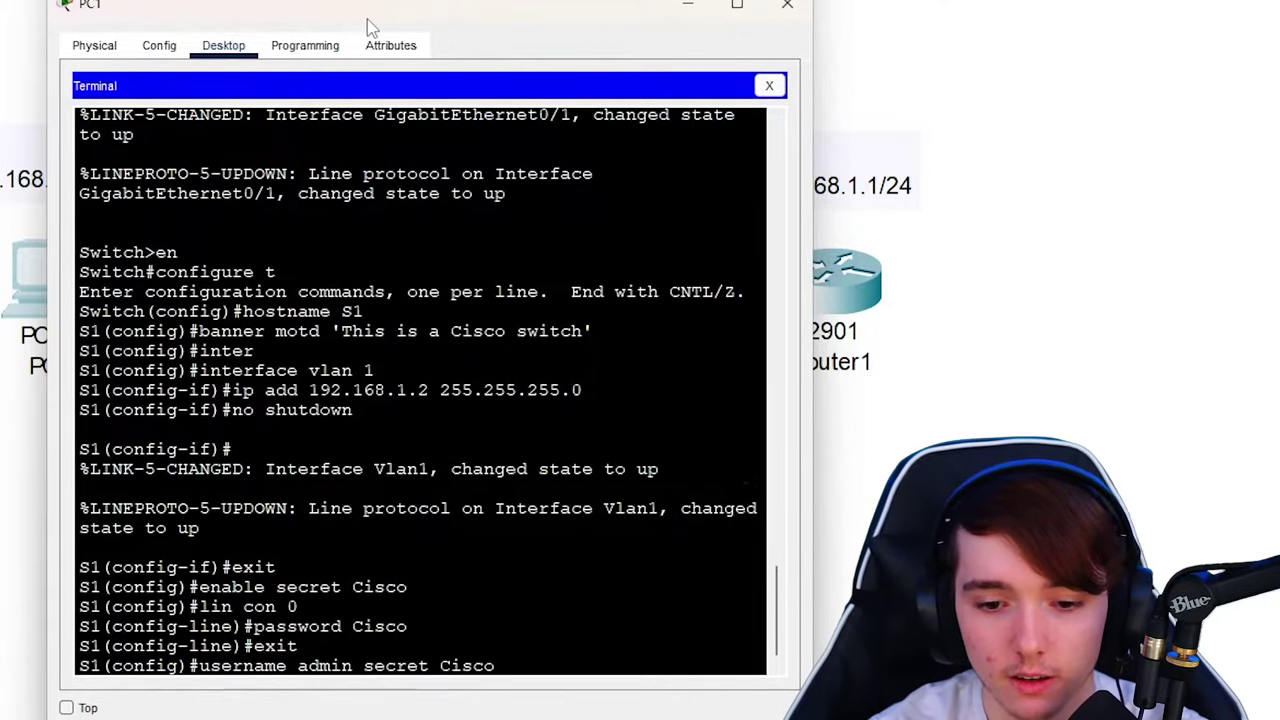
{"action": "key", "text": "Return"}
{"action": "type", "text": "service"}
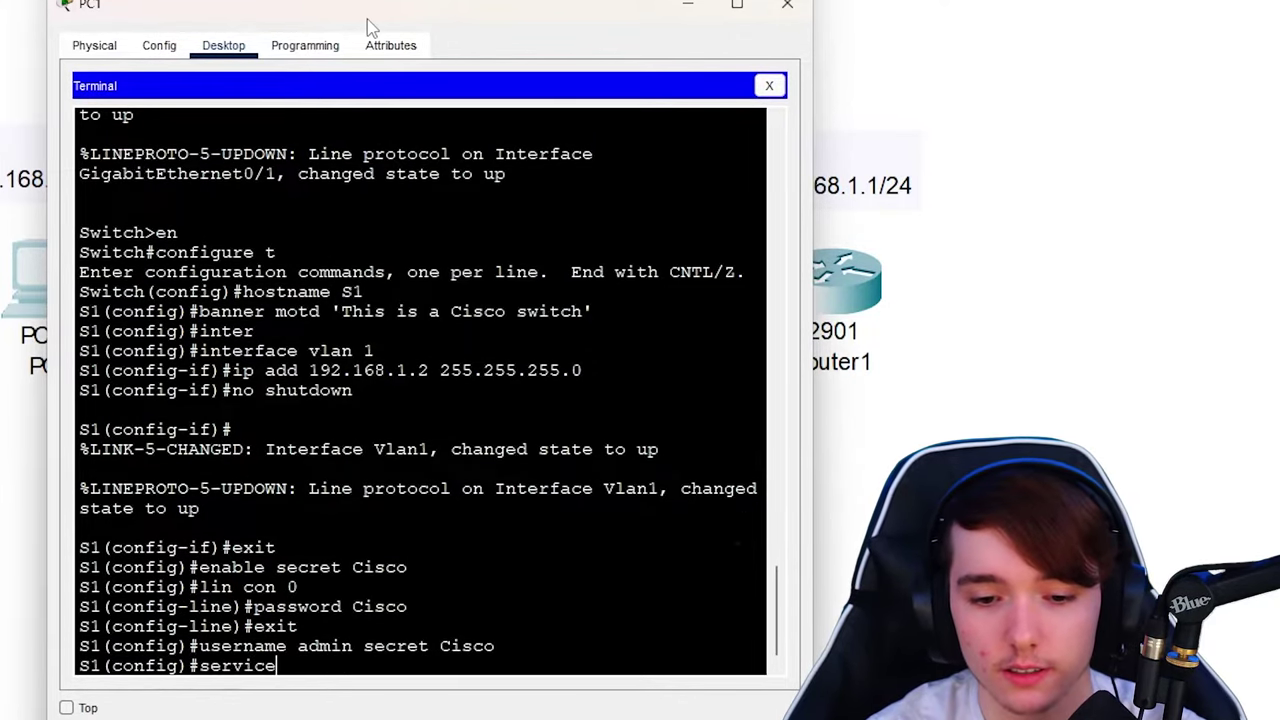
{"action": "key", "text": "Tab"}
{"action": "type", "text": "pass"}
{"action": "key", "text": "Tab"}
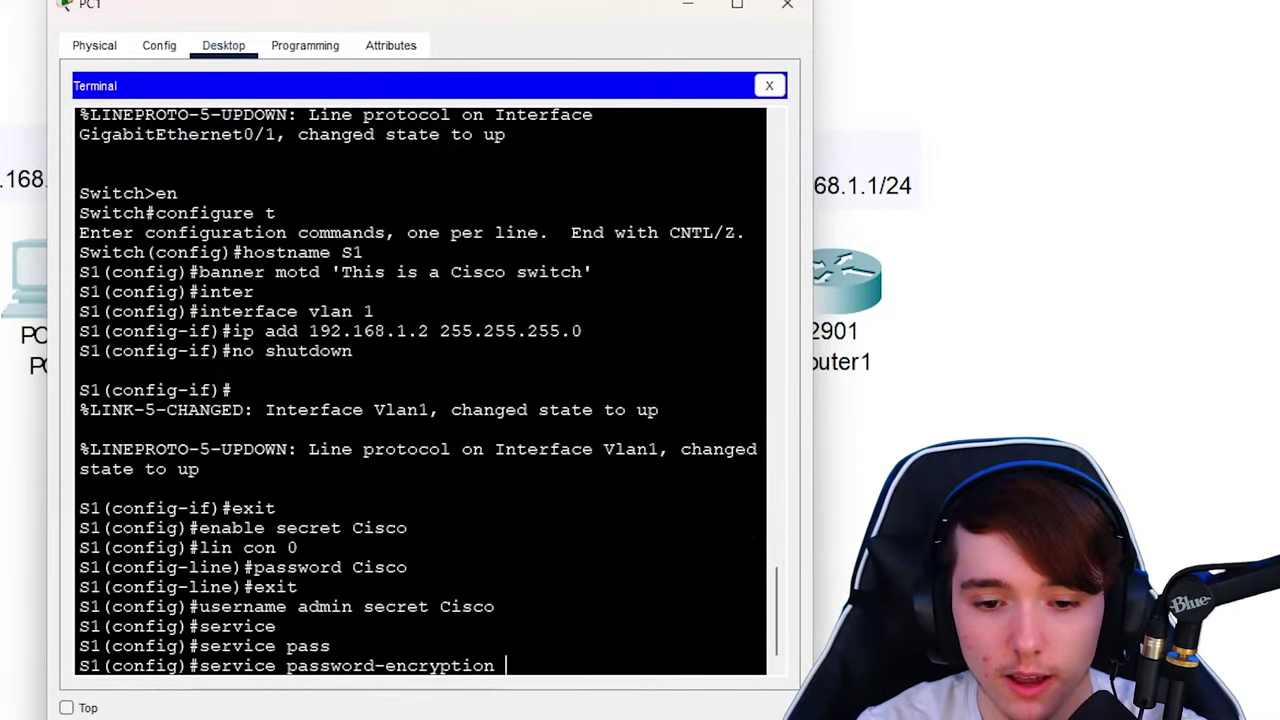
{"action": "key", "text": "Return"}
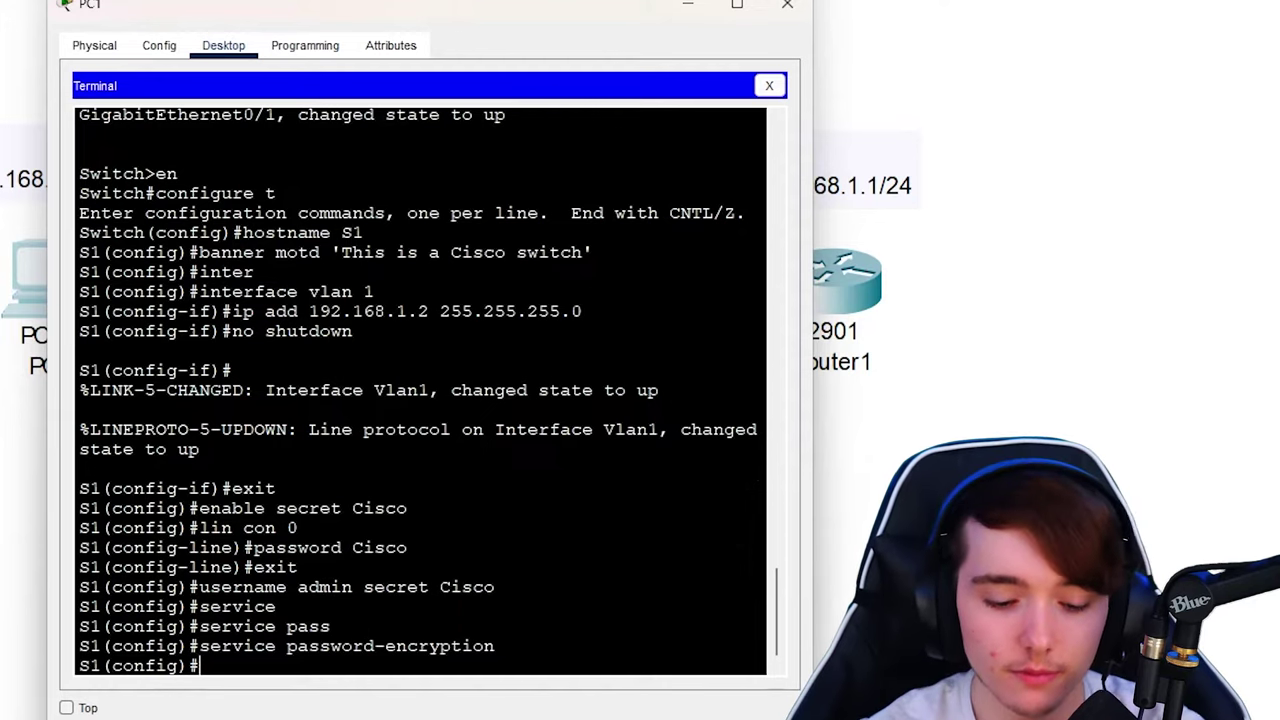
{"action": "type", "text": "ip domain-na"}
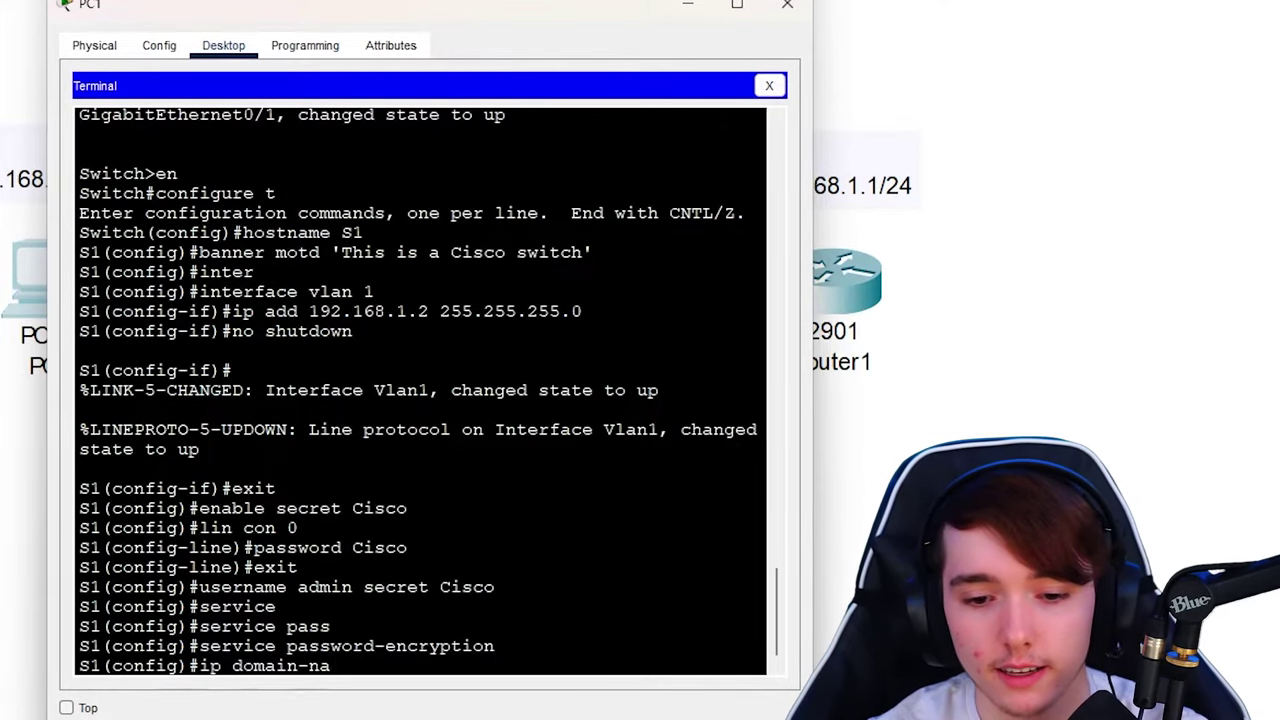
{"action": "type", "text": "me admin"}
{"action": "key", "text": "Return"}
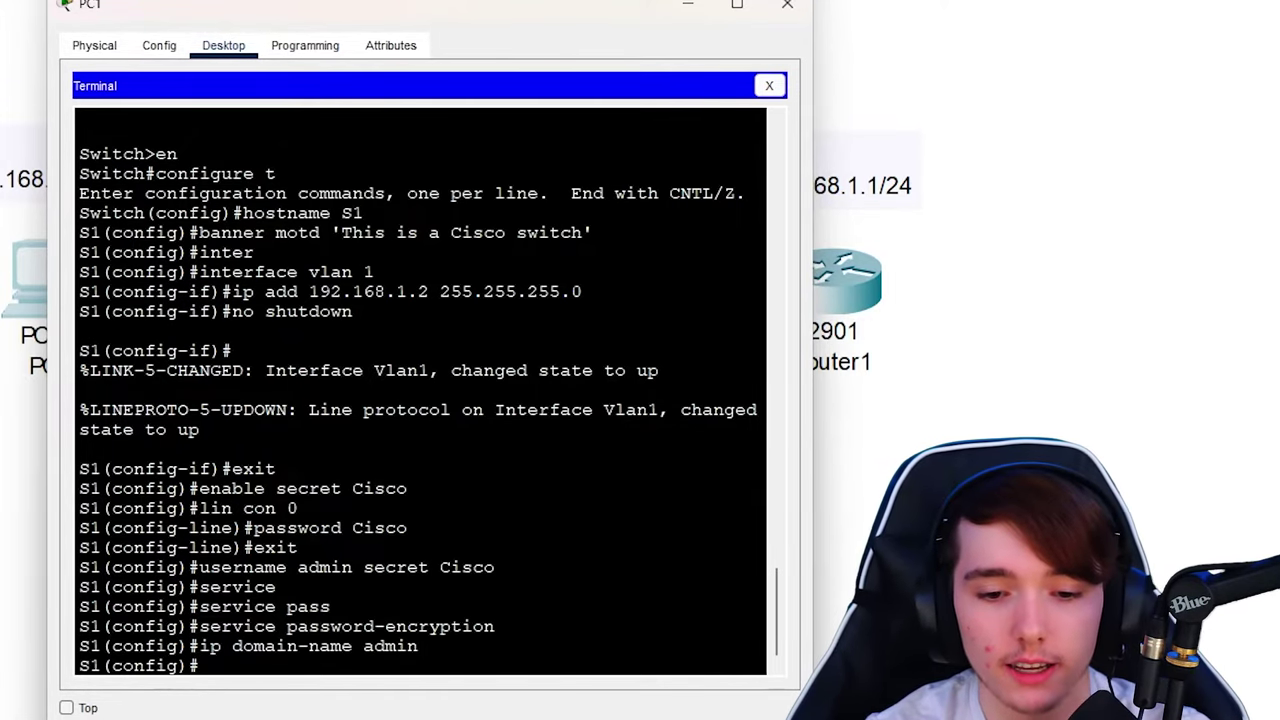
Step: Generate 1024-bit RSA keys and enable SSH version 2
{"action": "type", "text": "cry"}
{"action": "key", "text": "Tab"}
{"action": "type", "text": "key"}
{"action": "key", "text": "Tab"}
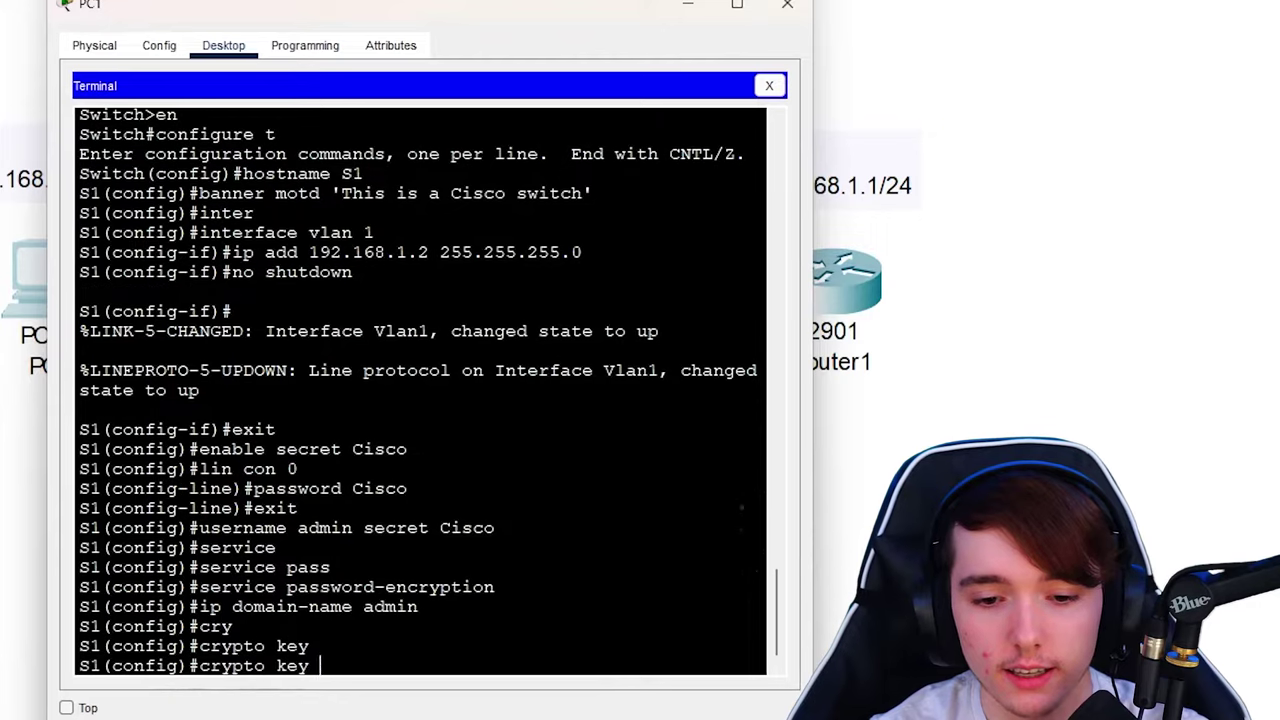
{"action": "type", "text": "gen"}
{"action": "key", "text": "Tab"}
{"action": "type", "text": "rsa"}
{"action": "key", "text": "Return"}
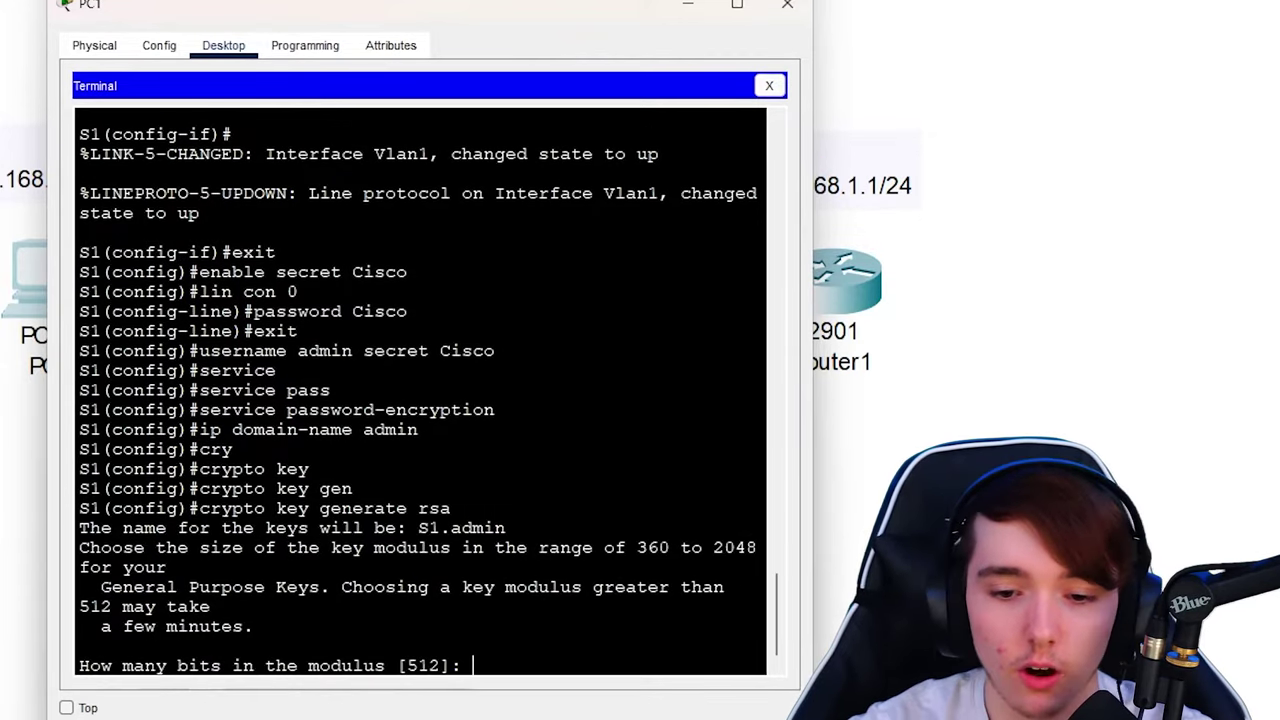
{"action": "type", "text": "1024"}
{"action": "key", "text": "Return"}
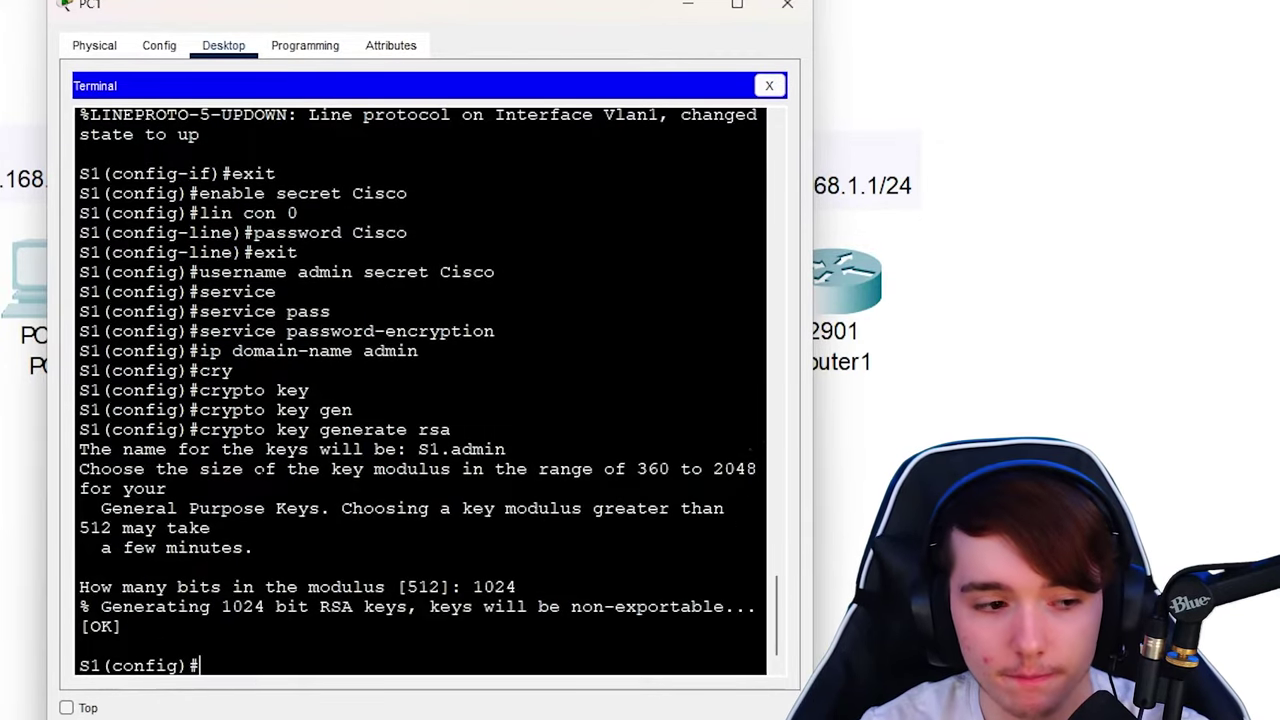
{"action": "type", "text": "ip ssh v"}
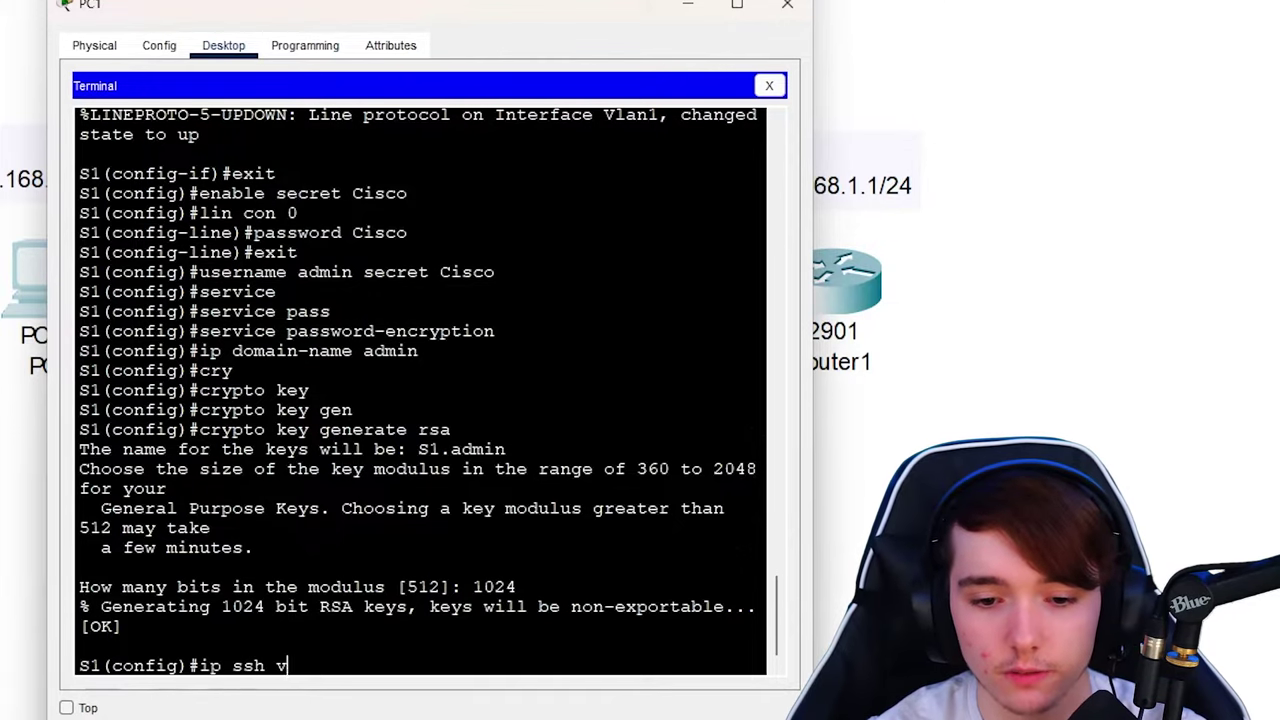
{"action": "type", "text": "ersion 2"}
{"action": "key", "text": "Return"}
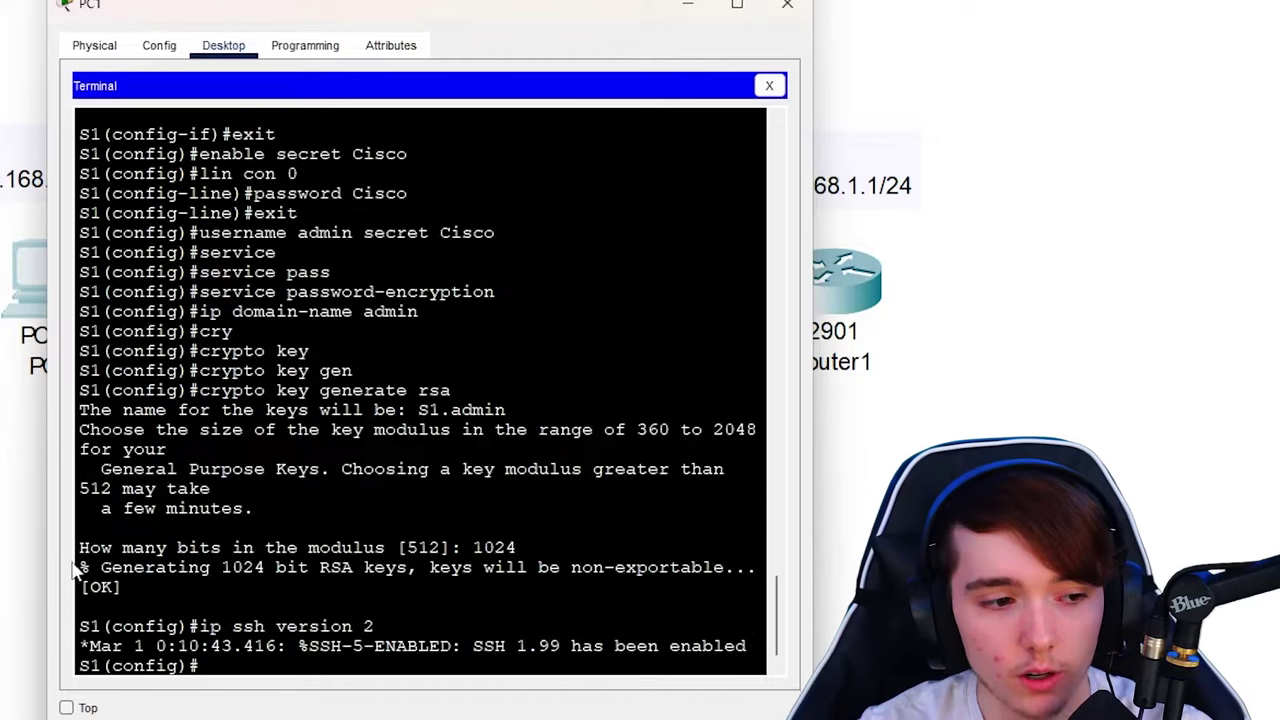
Step: Restrict VTY lines 0 15 to SSH input with login local
{"action": "type", "text": "lin vty 0 15"}
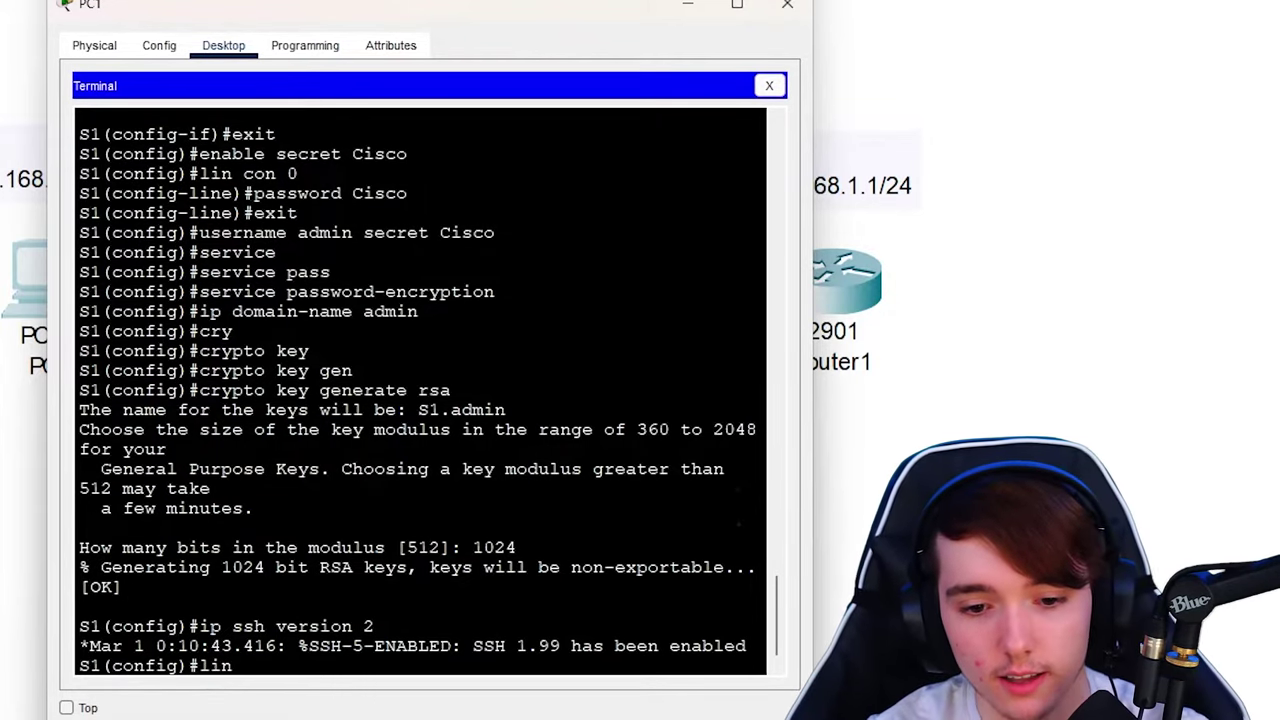
{"action": "key", "text": "Return"}
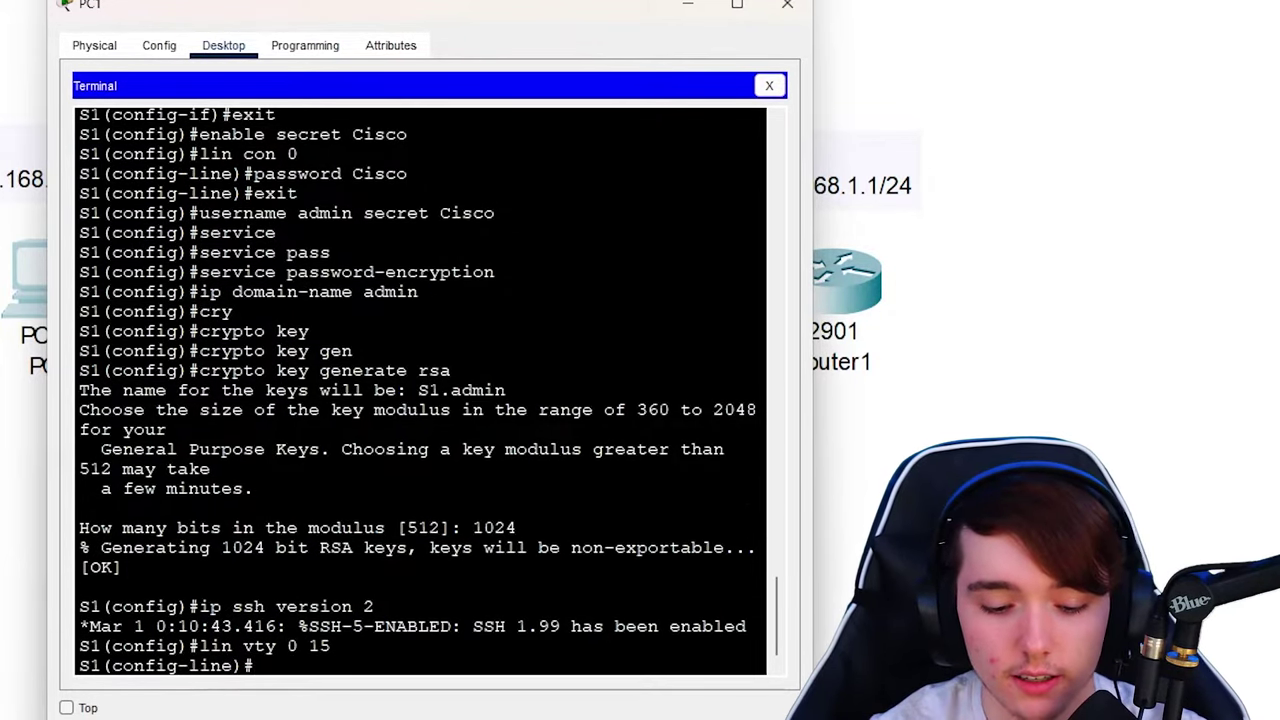
{"action": "type", "text": "trans"}
{"action": "key", "text": "Tab"}
{"action": "type", "text": "in"}
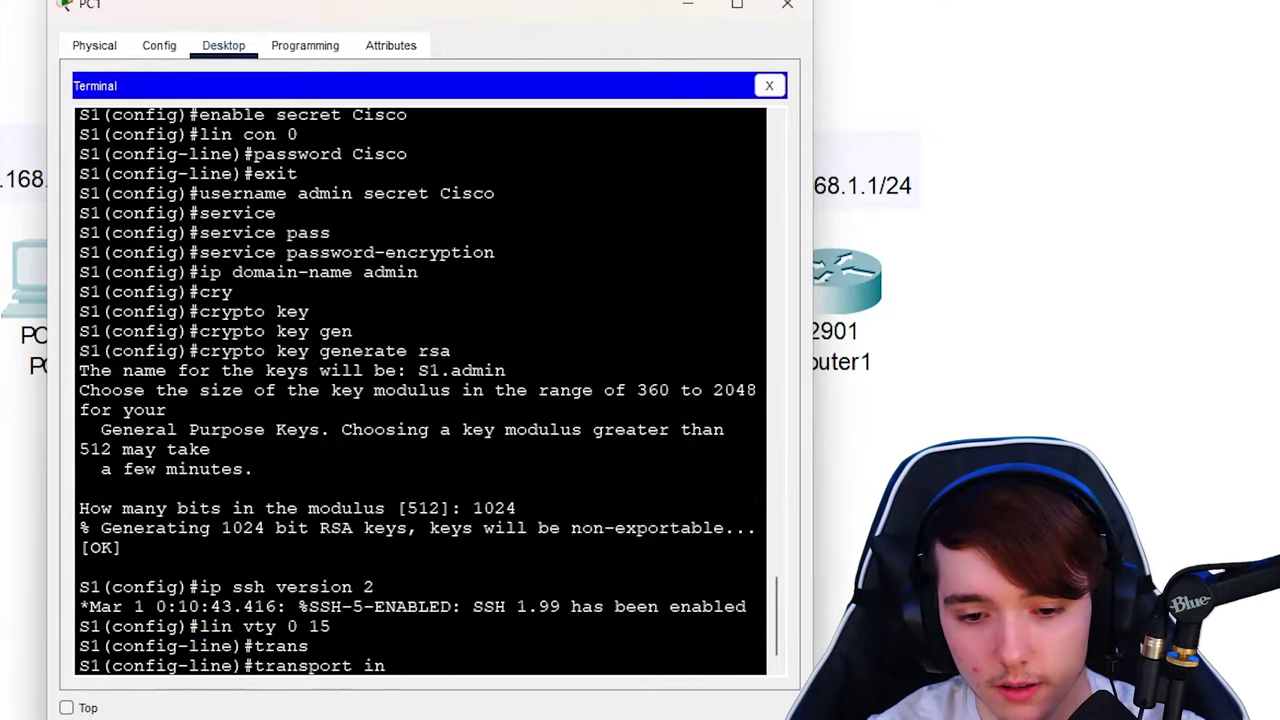
{"action": "key", "text": "Tab"}
{"action": "type", "text": "ssh"}
{"action": "key", "text": "Return"}
{"action": "type", "text": "login"}
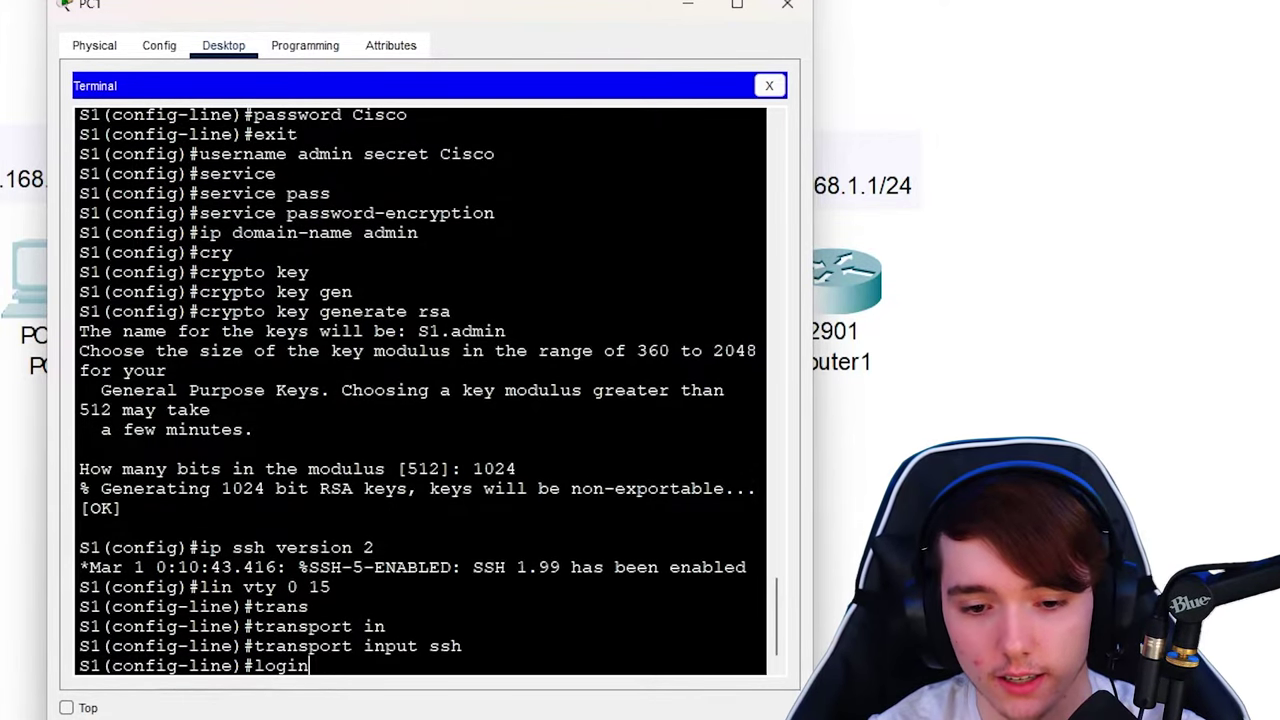
{"action": "type", "text": " local"}
{"action": "key", "text": "Return"}
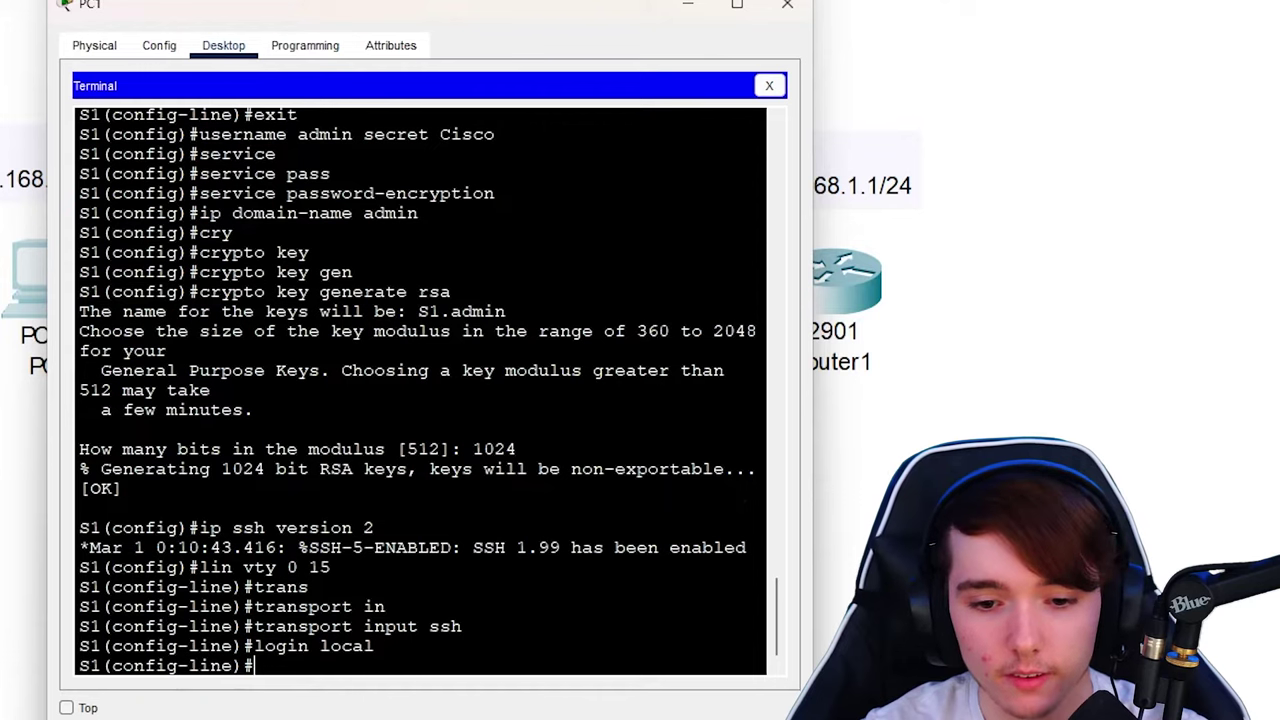
{"action": "type", "text": "exit"}
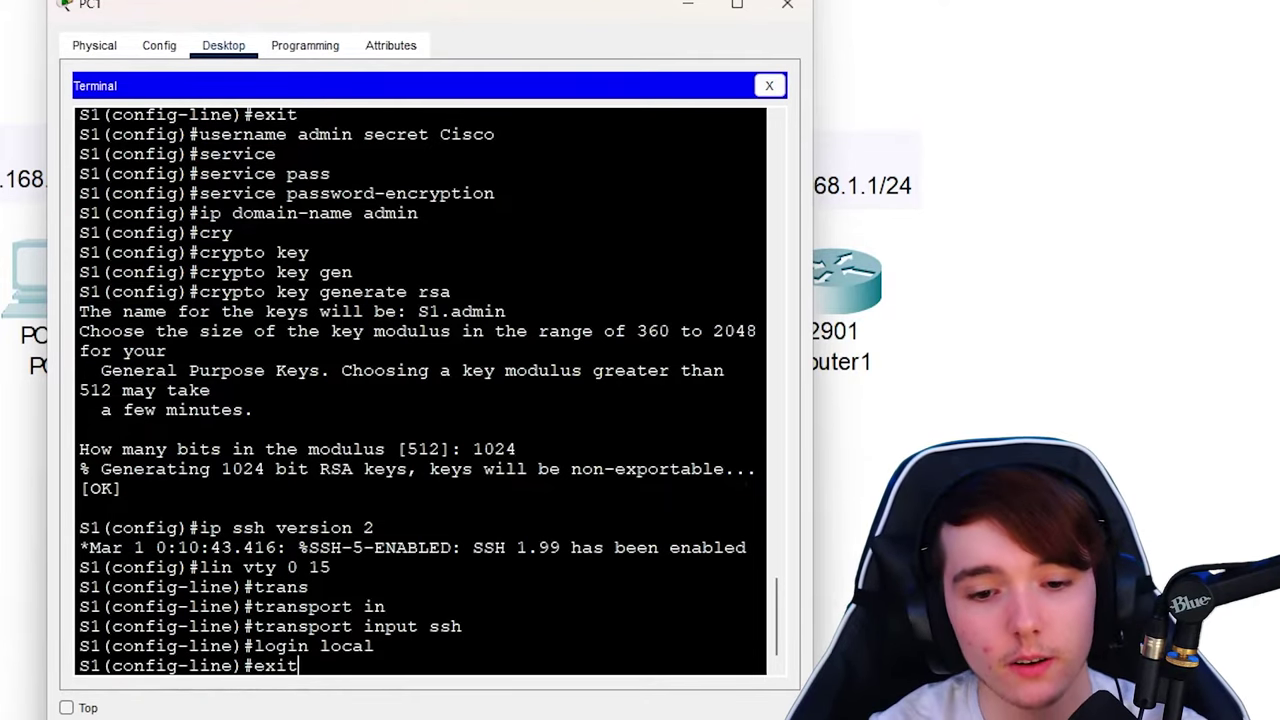
{"action": "key", "text": "Return"}
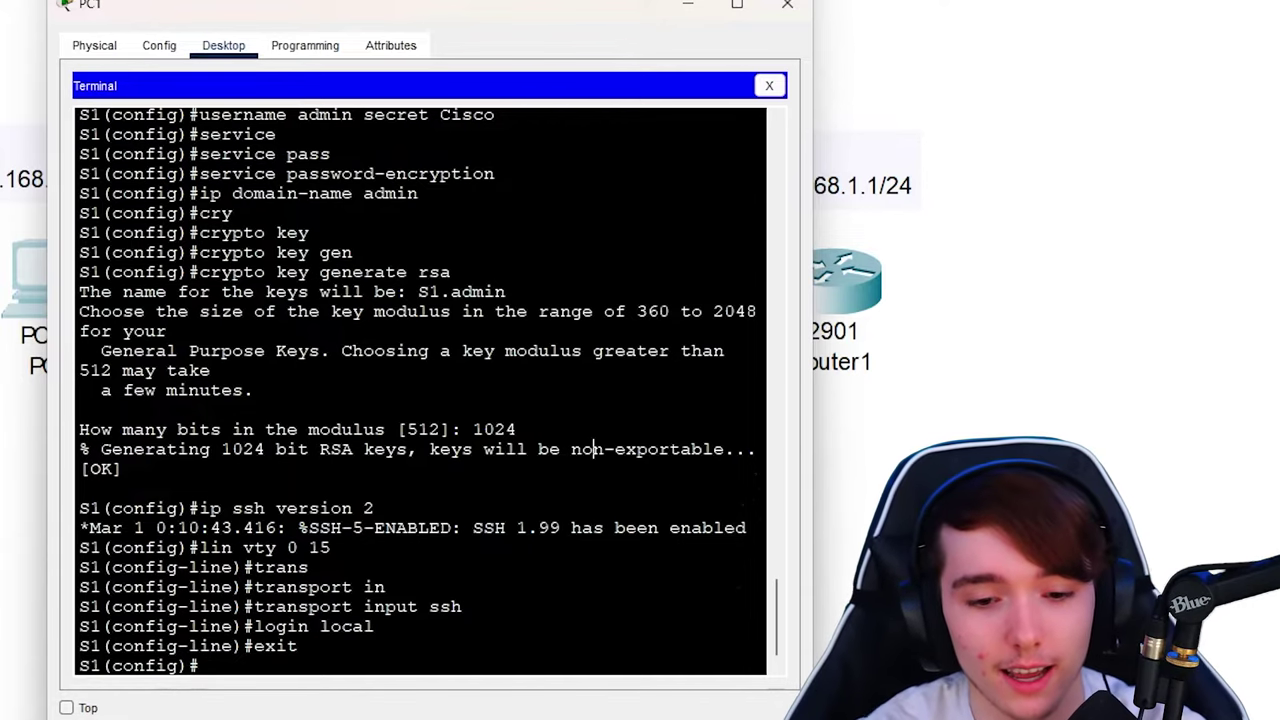
Step: Set the switch default gateway to 192.168.1.1
{"action": "left_click_drag", "start_coordinate": [482, 10], "coordinate": [458, 221]}
{"action": "left_click_drag", "start_coordinate": [549, 234], "coordinate": [623, 32]}
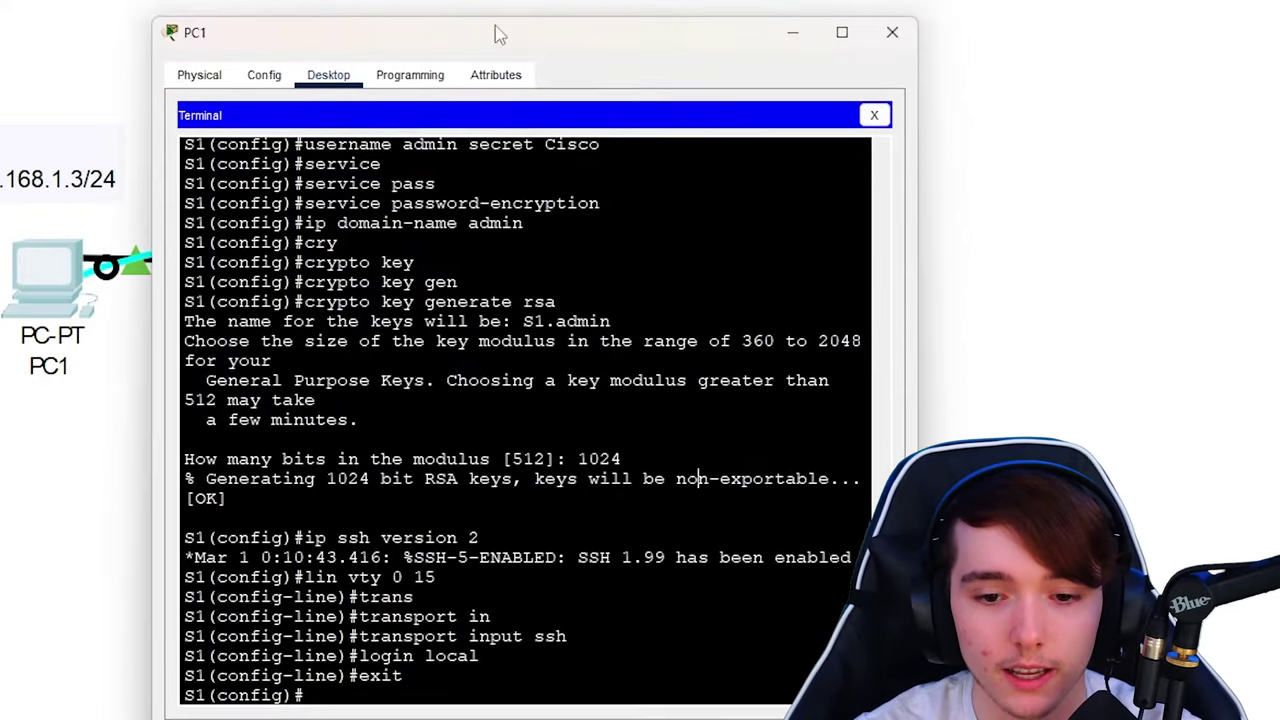
{"action": "type", "text": "ip de"}
{"action": "key", "text": "Tab"}
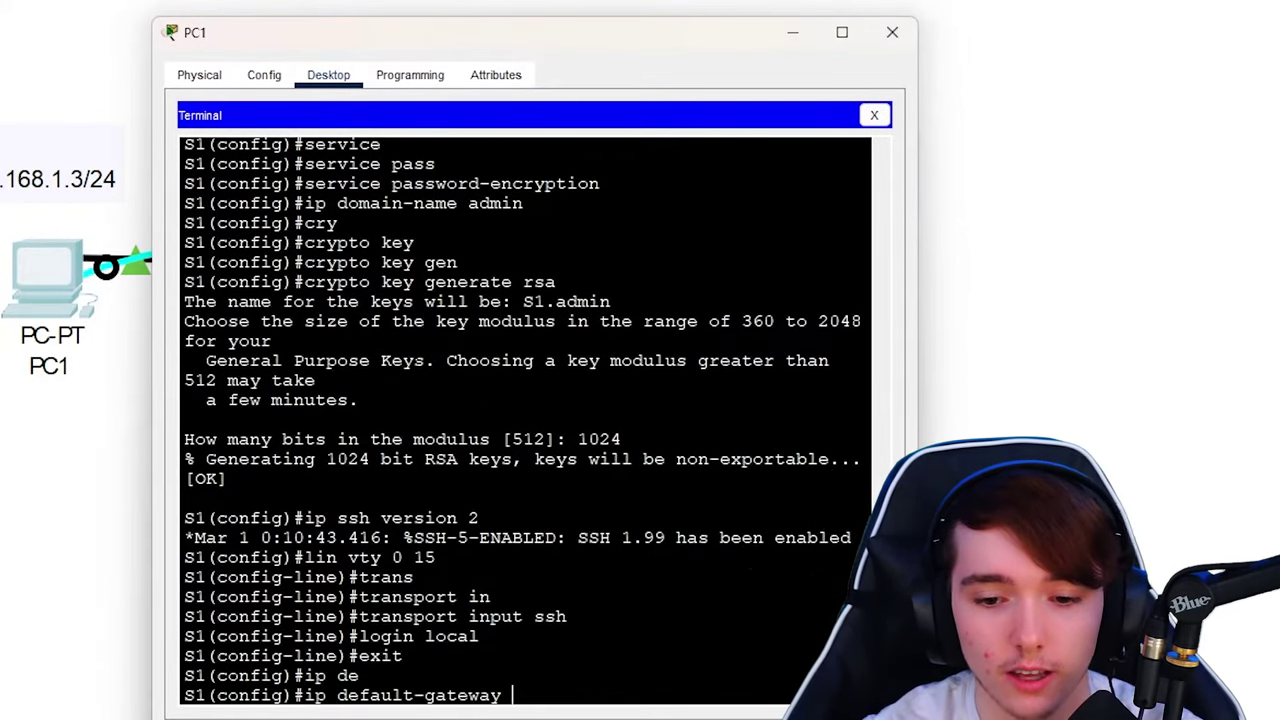
{"action": "type", "text": "192.168.1.1"}
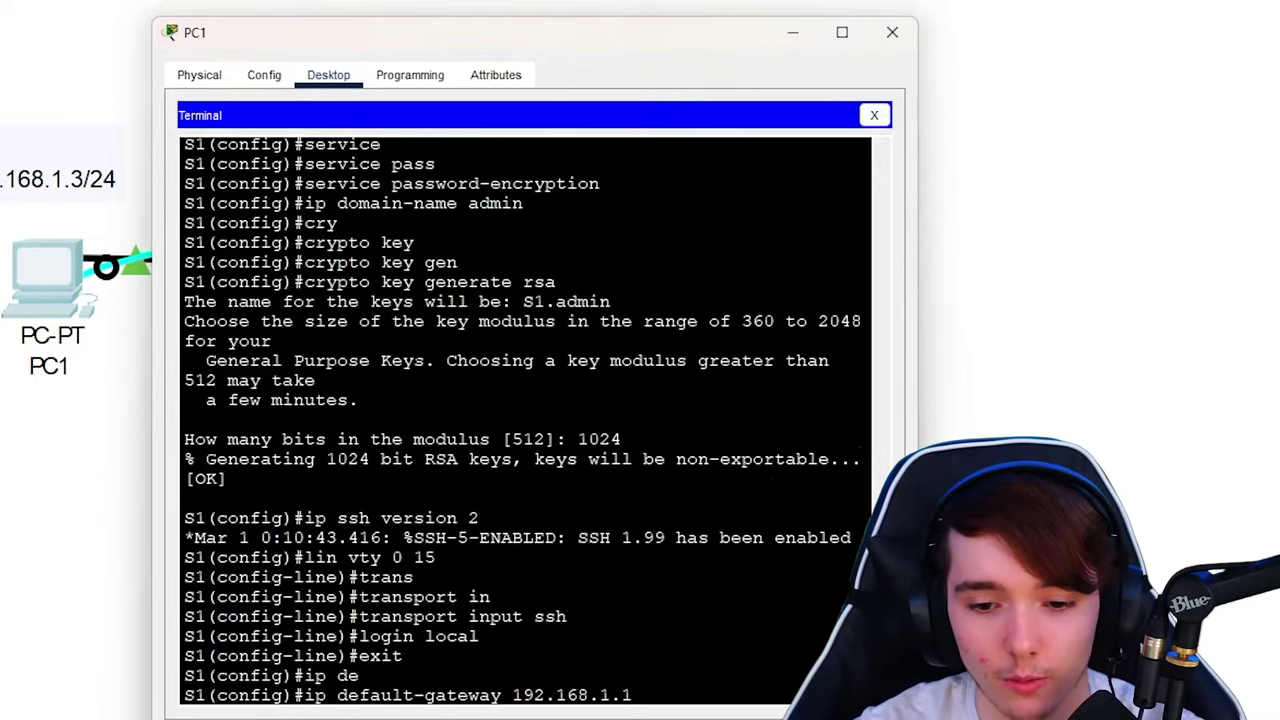
{"action": "key", "text": "Return"}
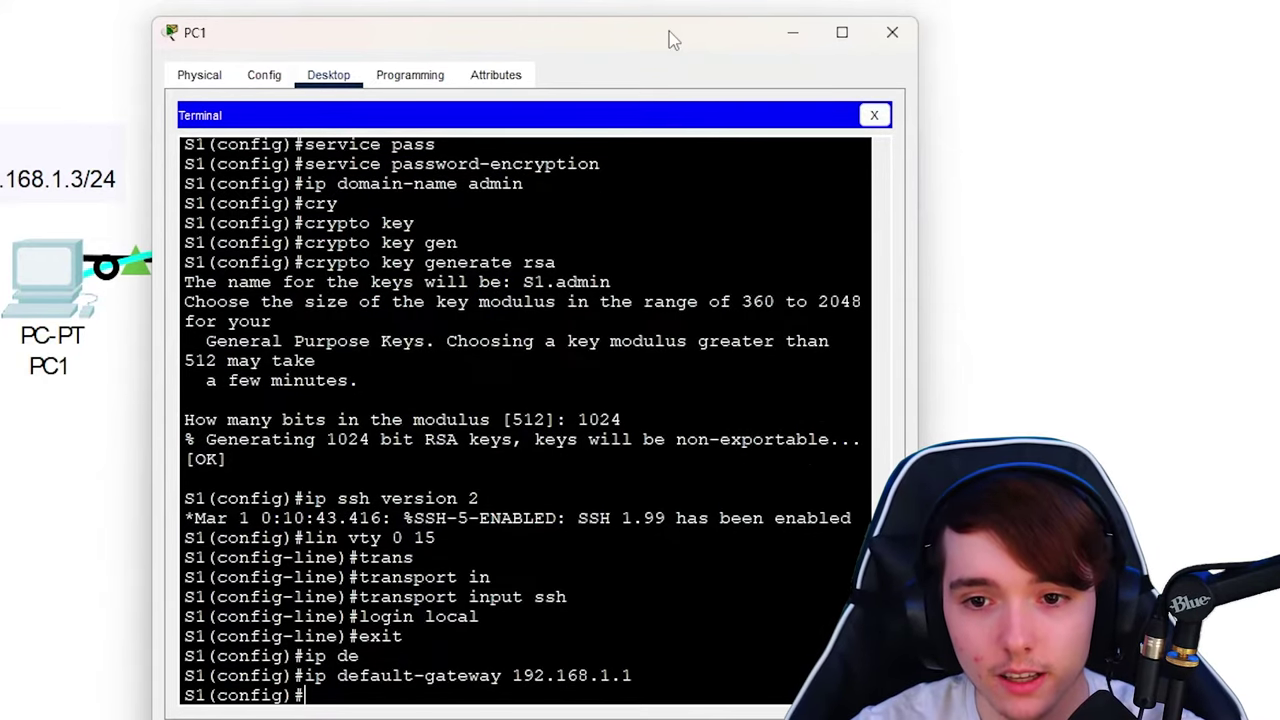
{"action": "left_click_drag", "start_coordinate": [751, 52], "coordinate": [741, 132]}
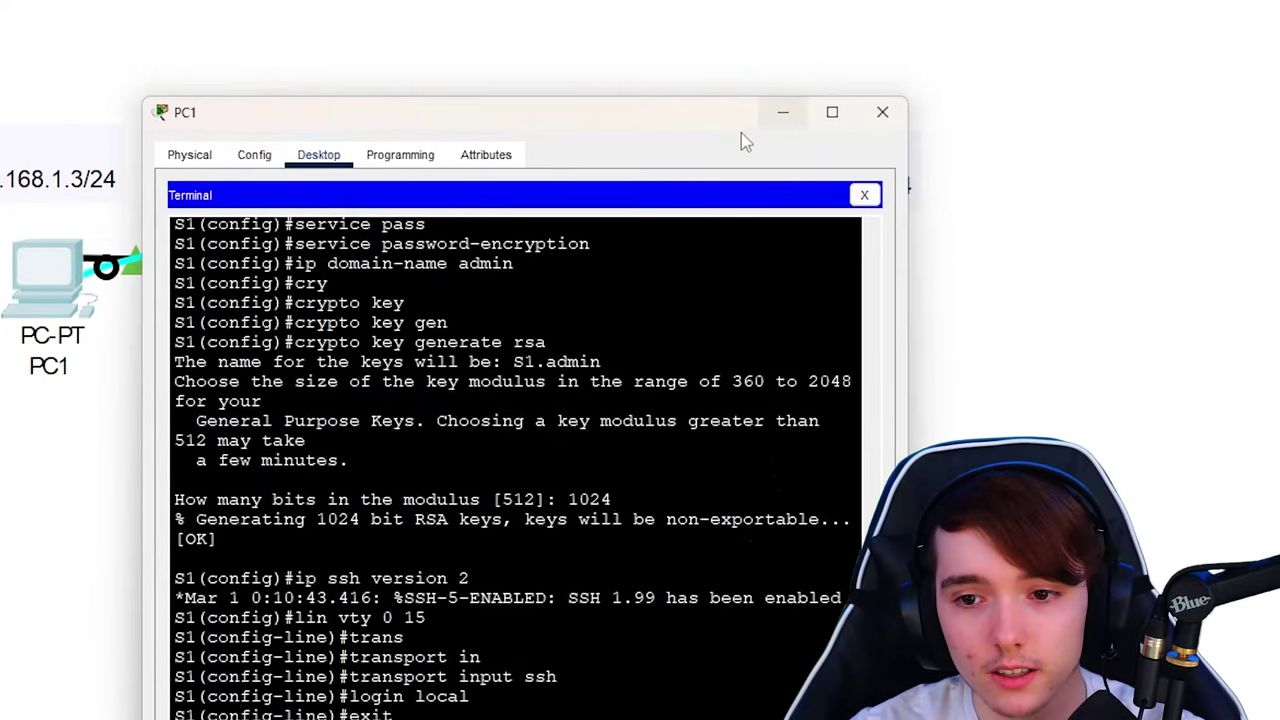
Step: Close the switch console window, cancel PC1's deletion, and open PC1's Command Prompt
{"action": "left_click", "coordinate": [866, 125]}
{"action": "left_click", "coordinate": [40, 285]}
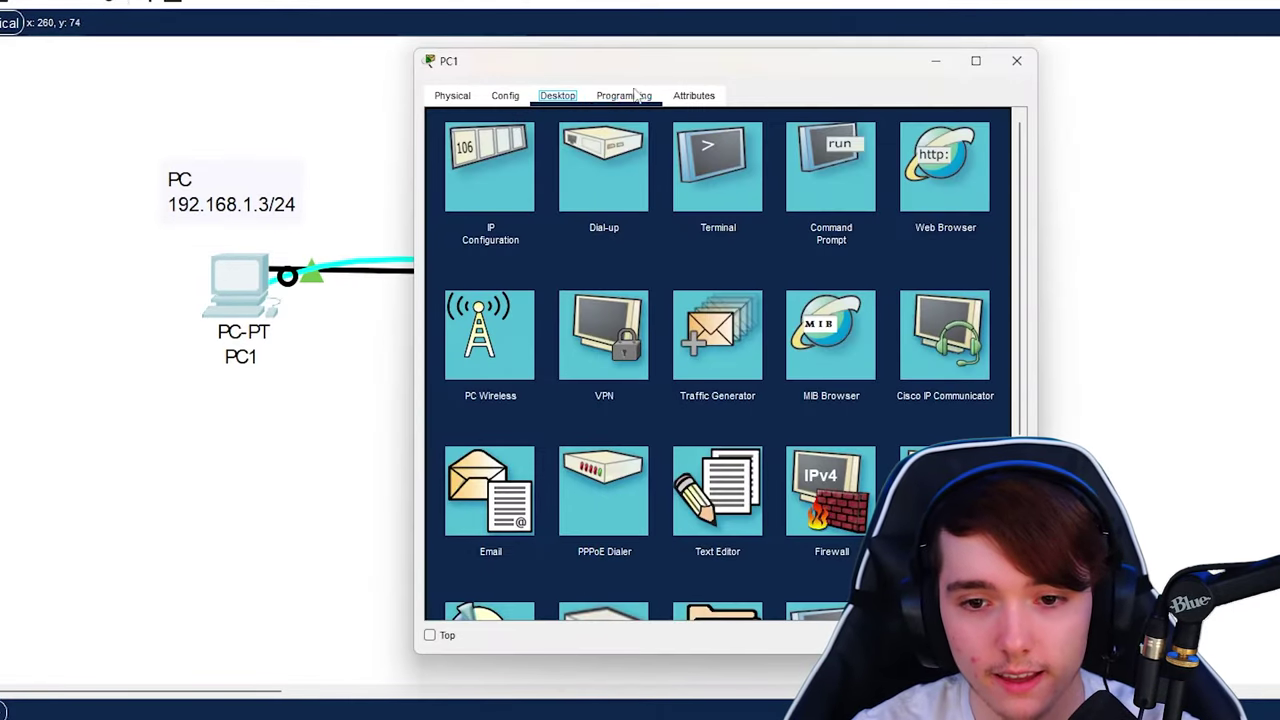
{"action": "left_click_drag", "start_coordinate": [744, 62], "coordinate": [975, 155]}
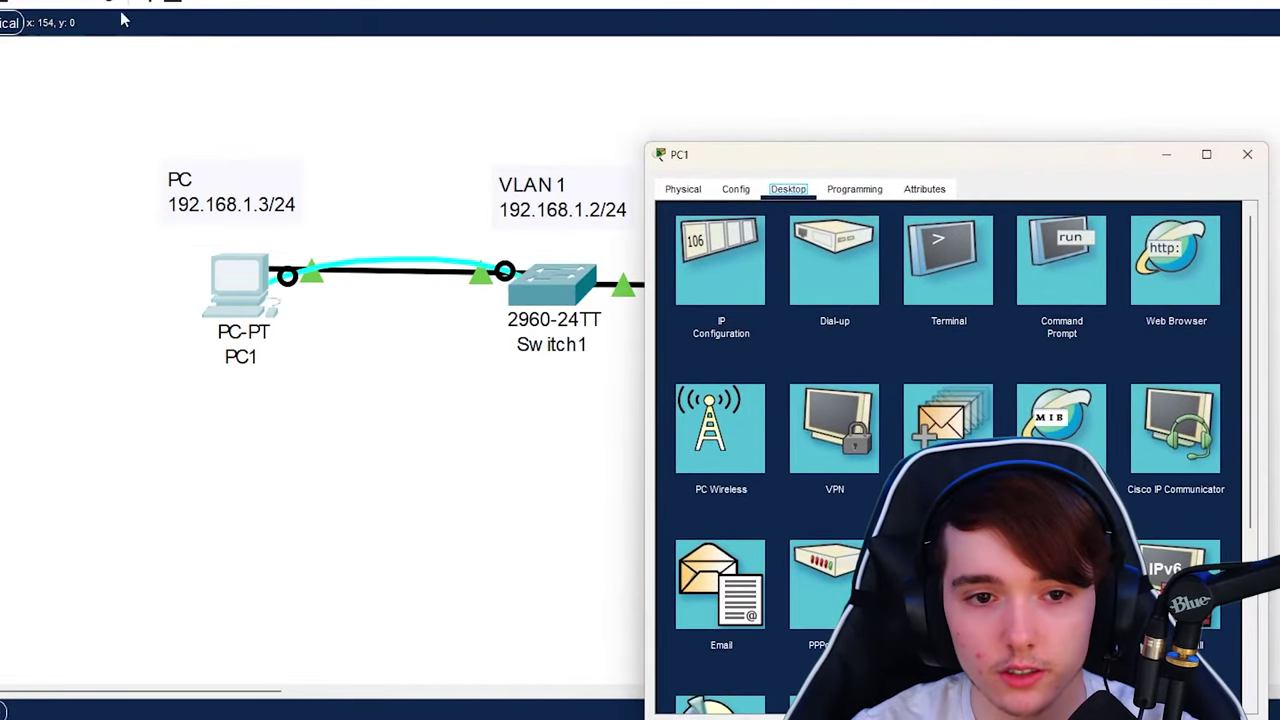
{"action": "left_click", "coordinate": [1247, 154]}
{"action": "key", "text": "Delete"}
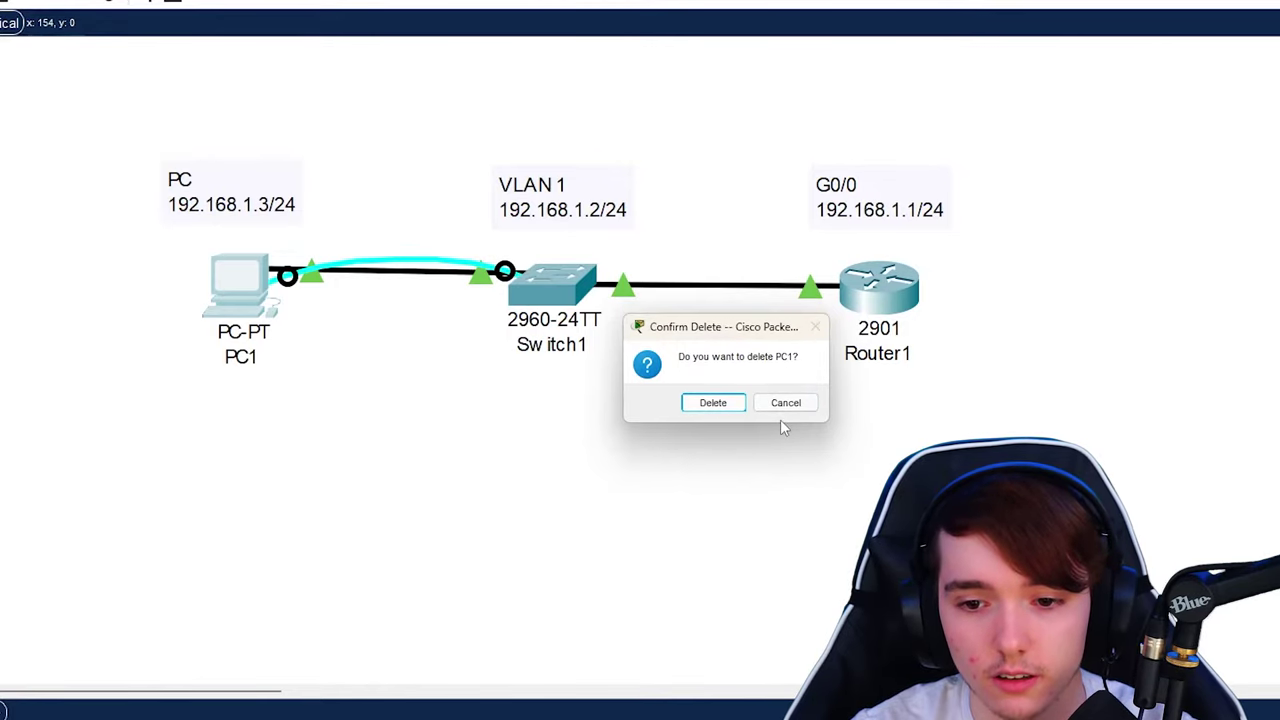
{"action": "left_click", "coordinate": [786, 396]}
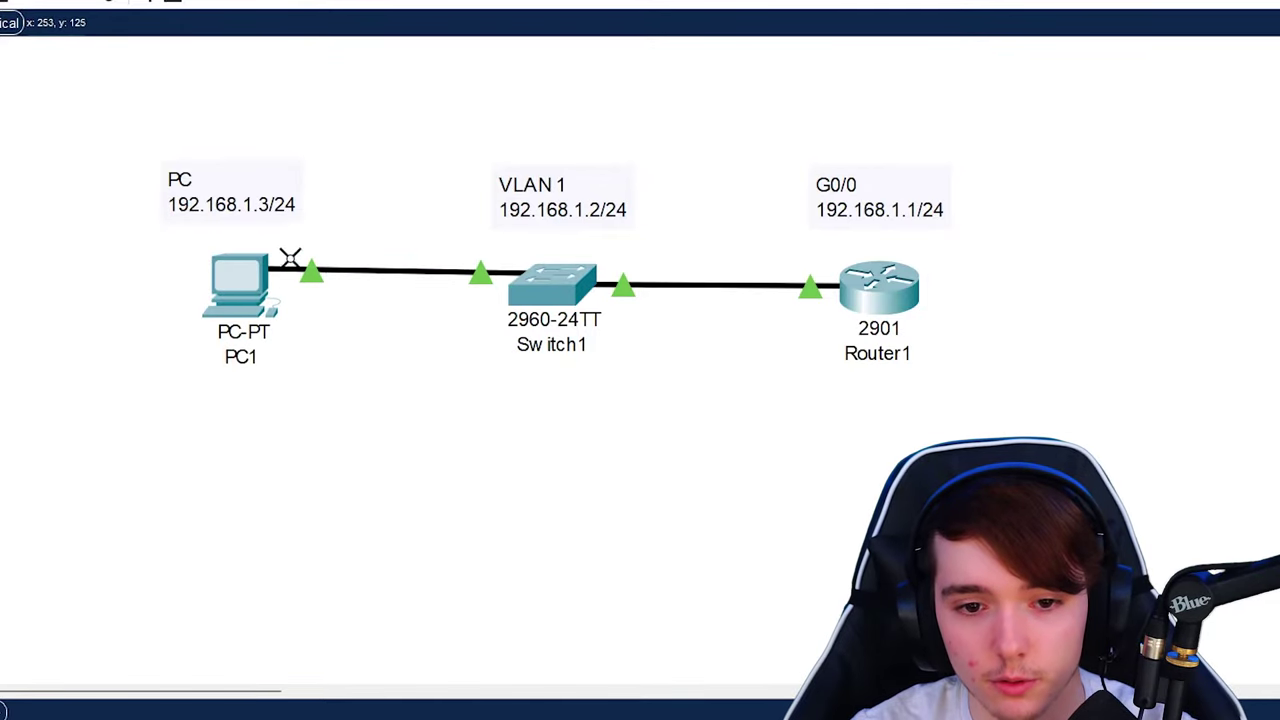
{"action": "left_click", "coordinate": [222, 272]}
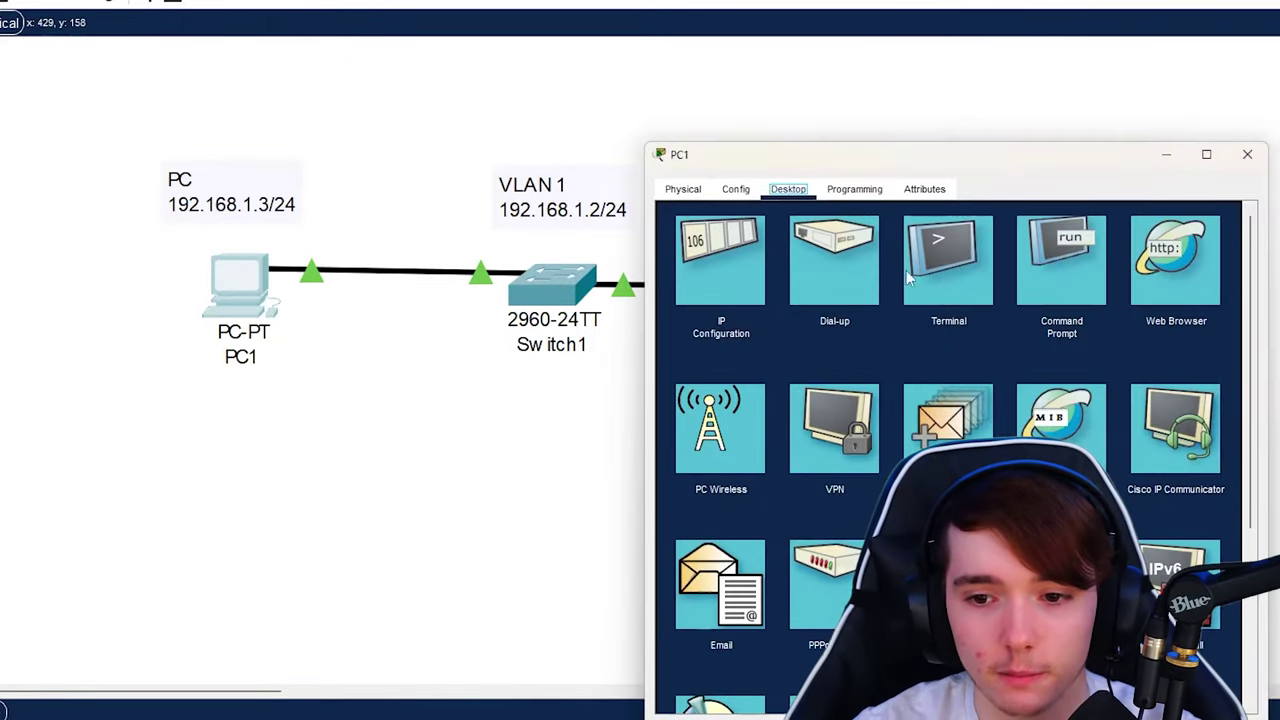
{"action": "left_click", "coordinate": [968, 250]}
Step: Ping switch S1 at 192.168.1.2 from PC1's Command Prompt
{"action": "left_click_drag", "start_coordinate": [766, 158], "coordinate": [501, 76]}
{"action": "type", "text": "p"}
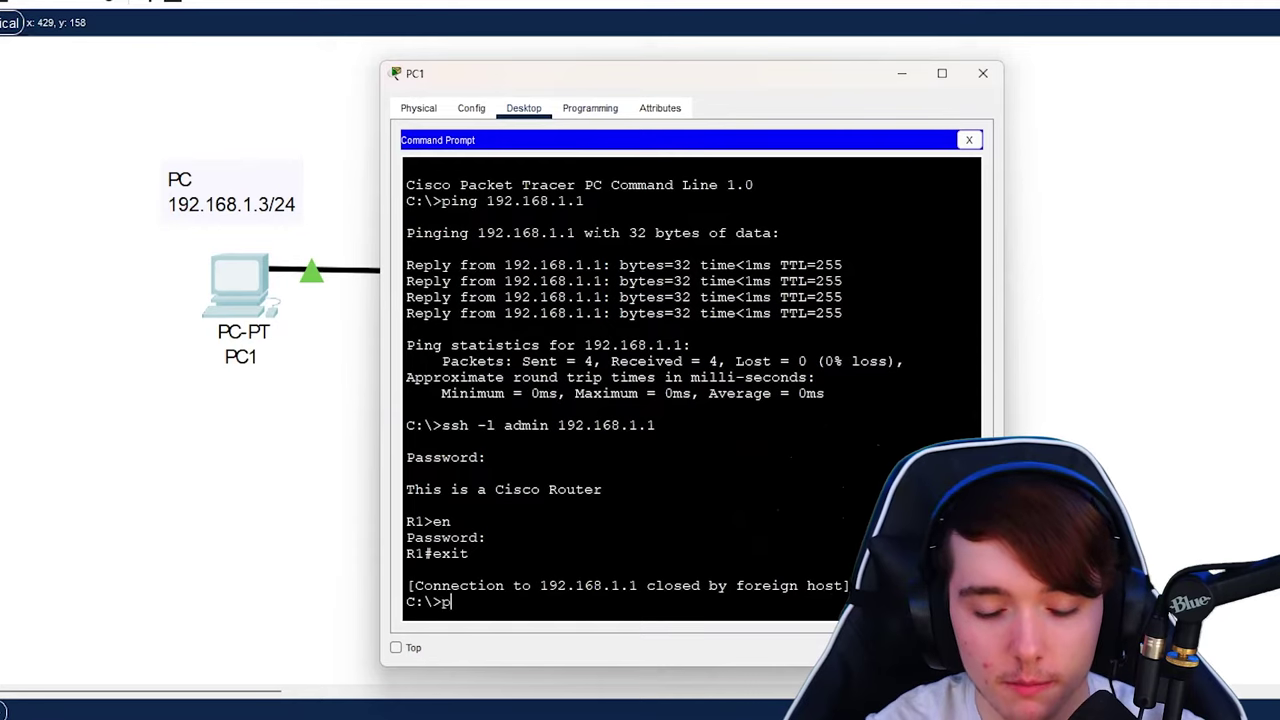
{"action": "type", "text": "ing 192.168."}
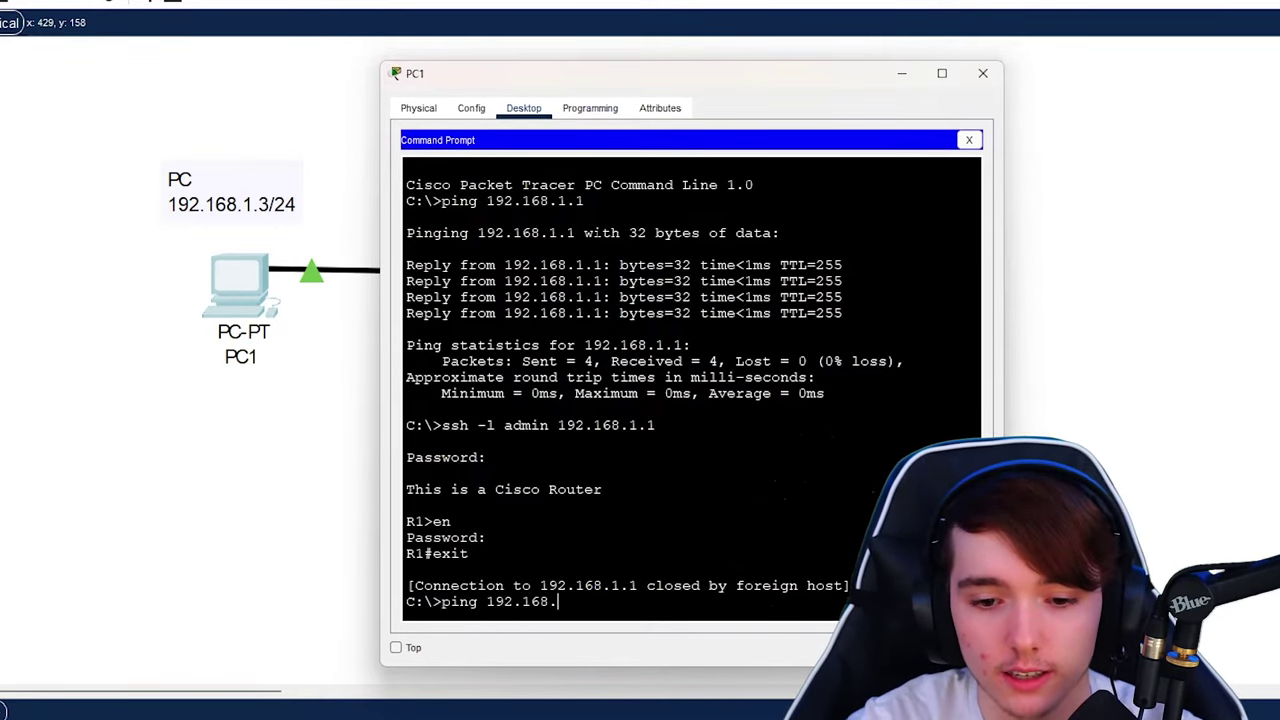
{"action": "type", "text": "1.2"}
{"action": "key", "text": "Return"}
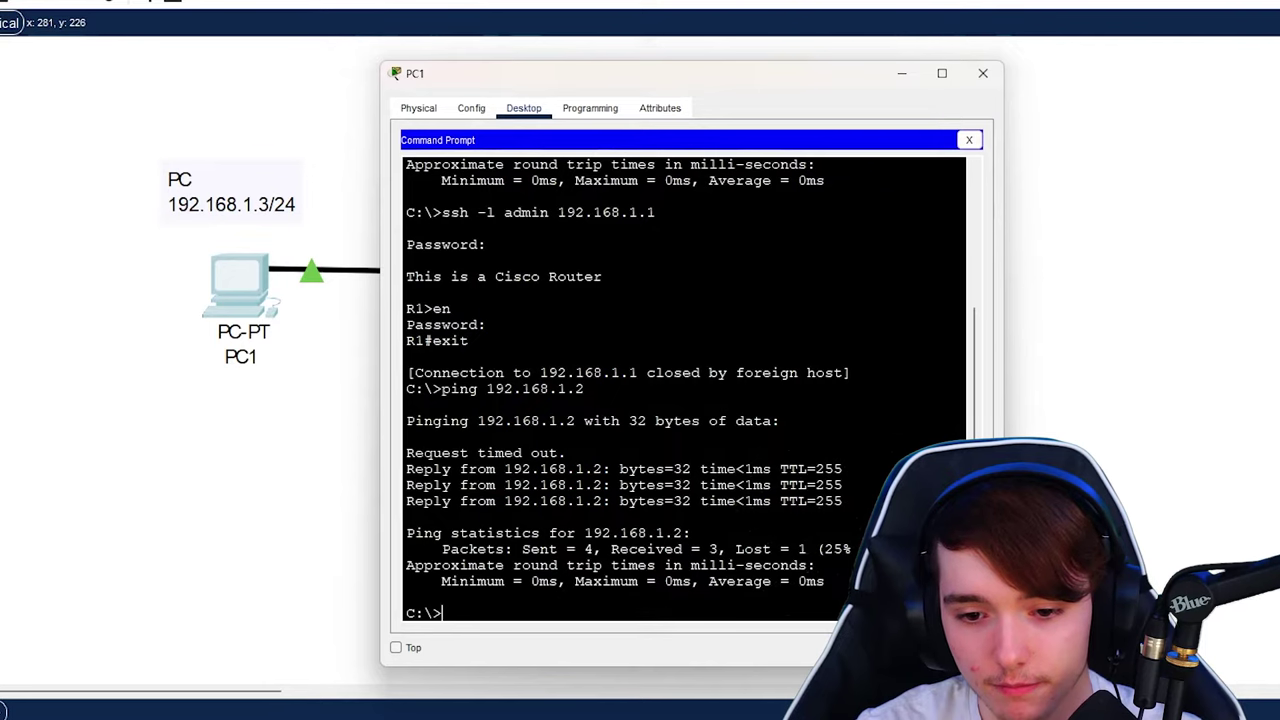
Step: SSH from PC1 to S1 at 192.168.1.2 as admin and enter privileged mode
{"action": "left_click_drag", "start_coordinate": [552, 79], "coordinate": [552, 6]}
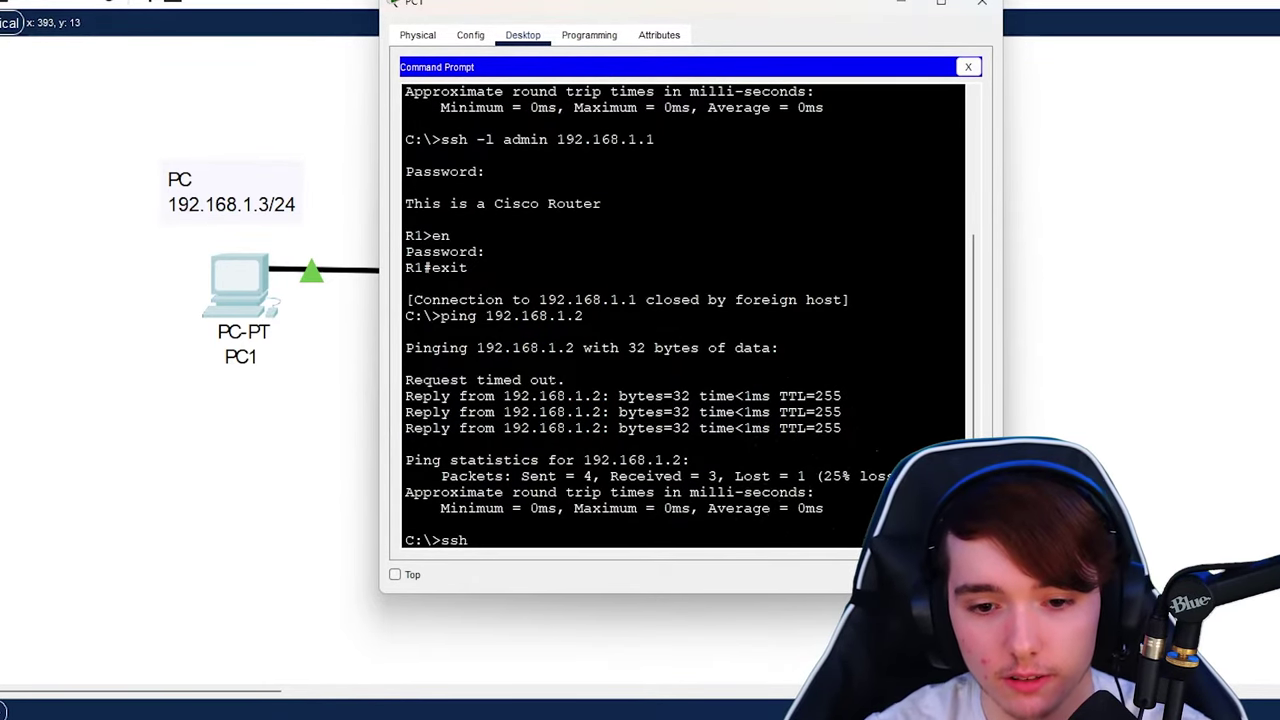
{"action": "type", "text": "l admin"}
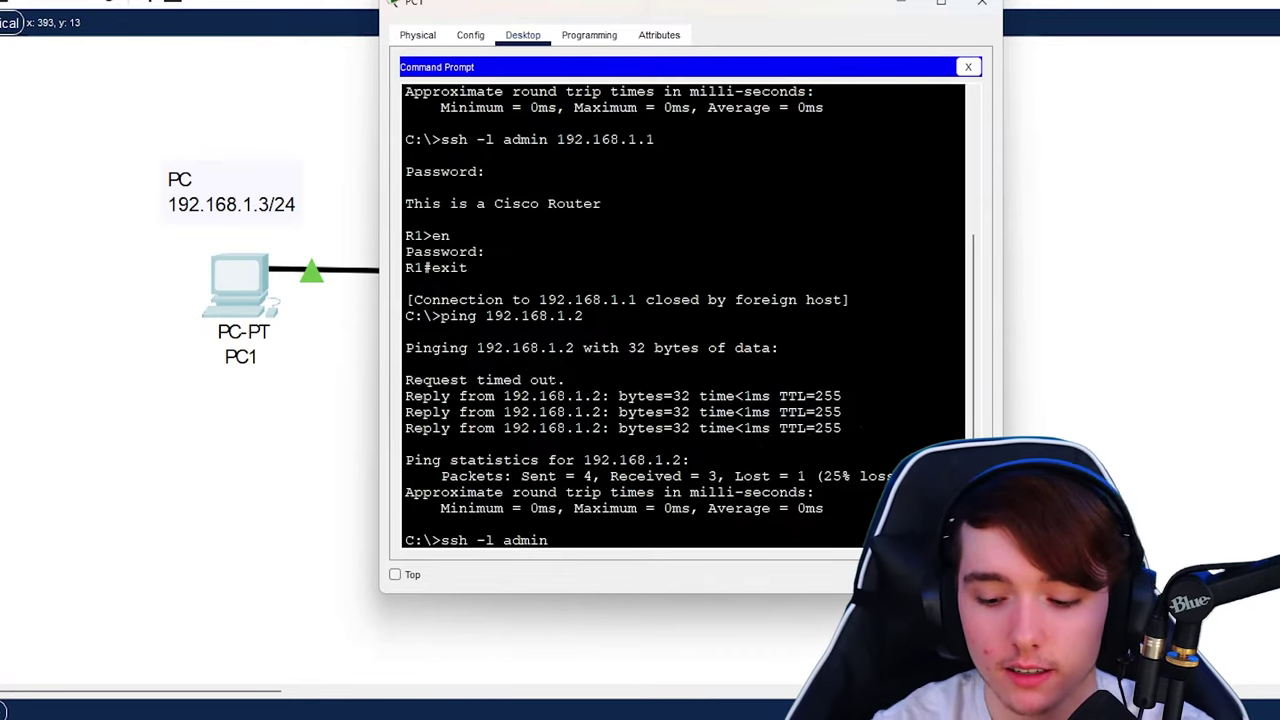
{"action": "type", "text": " 192.168.1."}
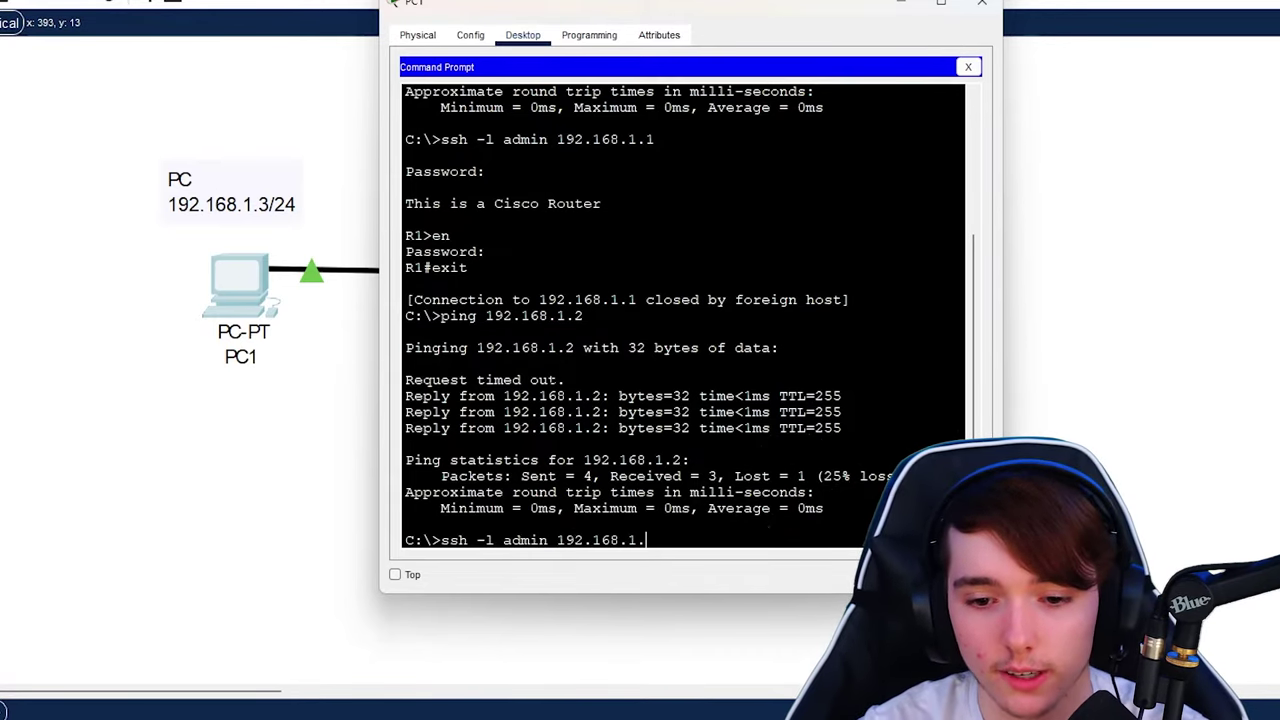
{"action": "type", "text": "2"}
{"action": "key", "text": "Return"}
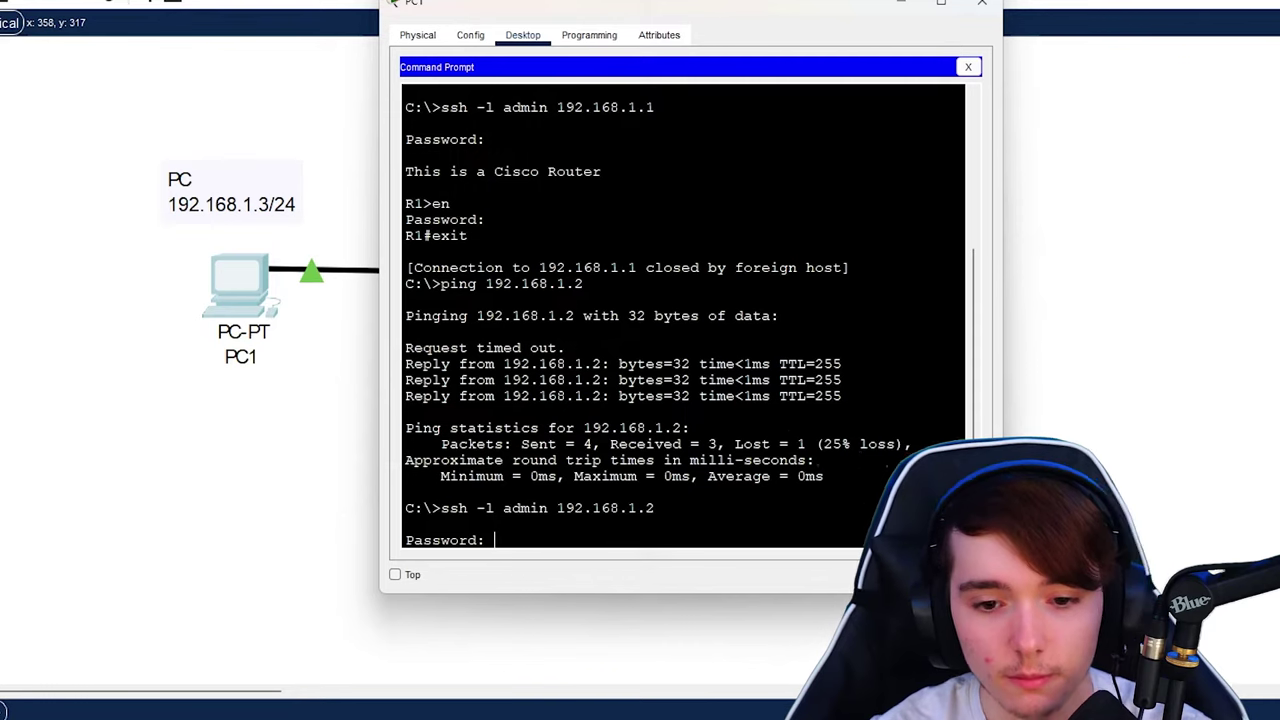
{"action": "key", "text": "Return"}
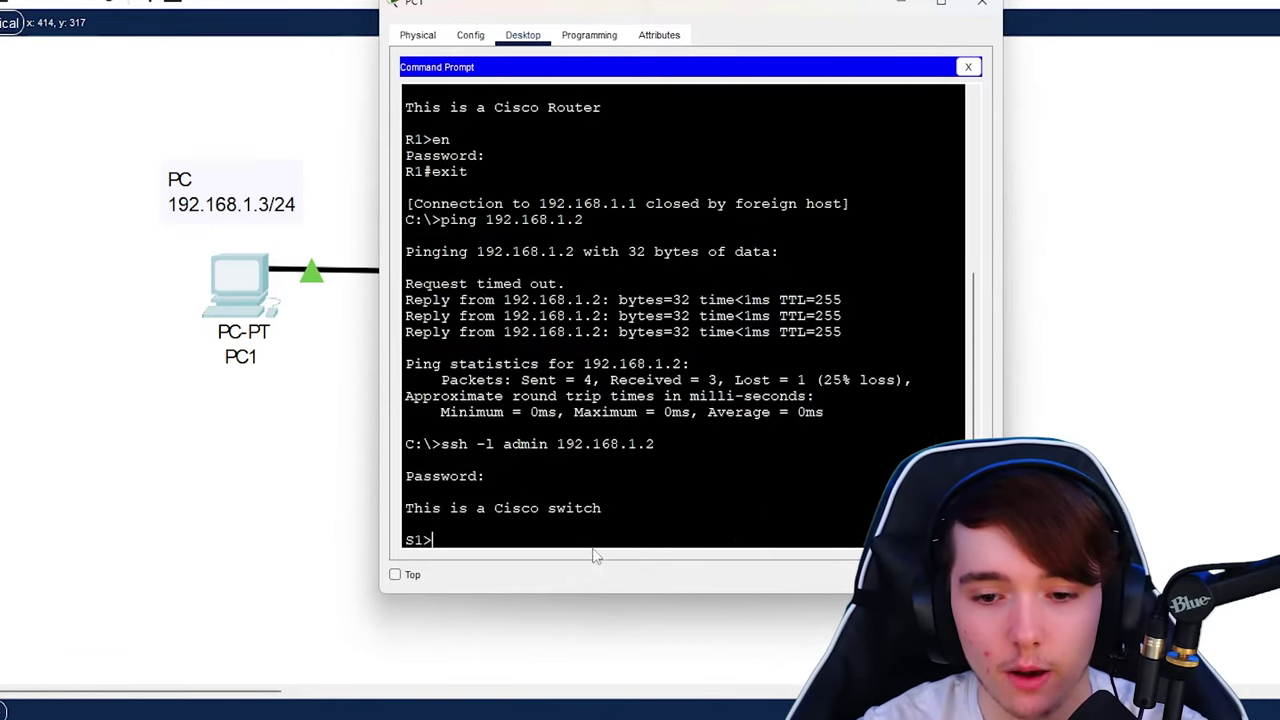
{"action": "left_click_drag", "start_coordinate": [600, 510], "coordinate": [352, 500]}
{"action": "left_click", "coordinate": [503, 546]}
{"action": "type", "text": "e"}
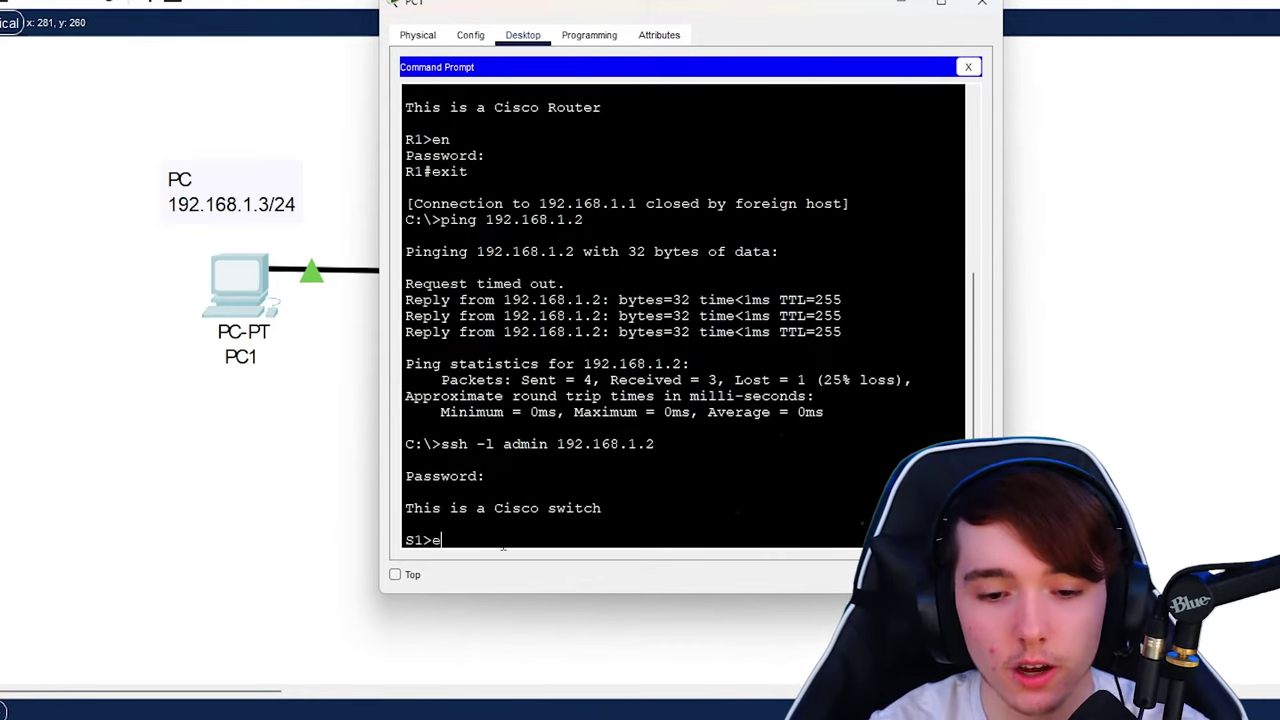
{"action": "type", "text": "n"}
{"action": "key", "text": "Return"}
{"action": "key", "text": "Return"}
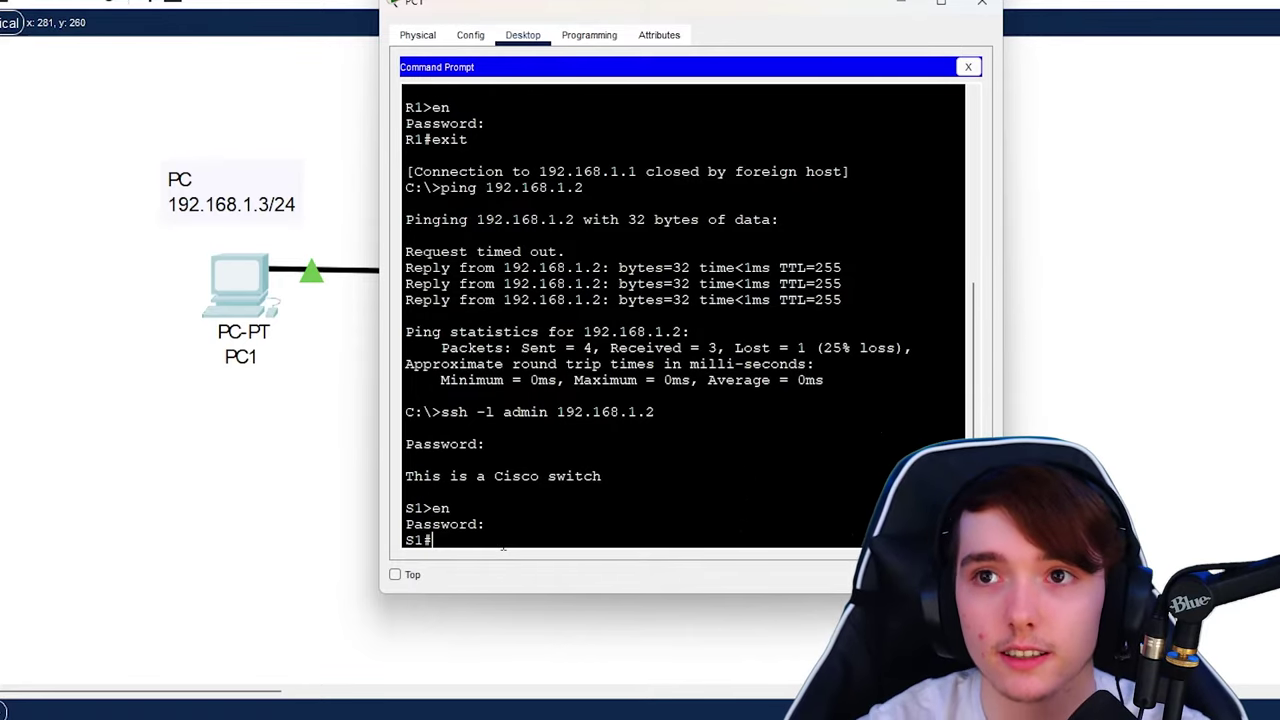
{"action": "left_click_drag", "start_coordinate": [619, 5], "coordinate": [716, 442]}
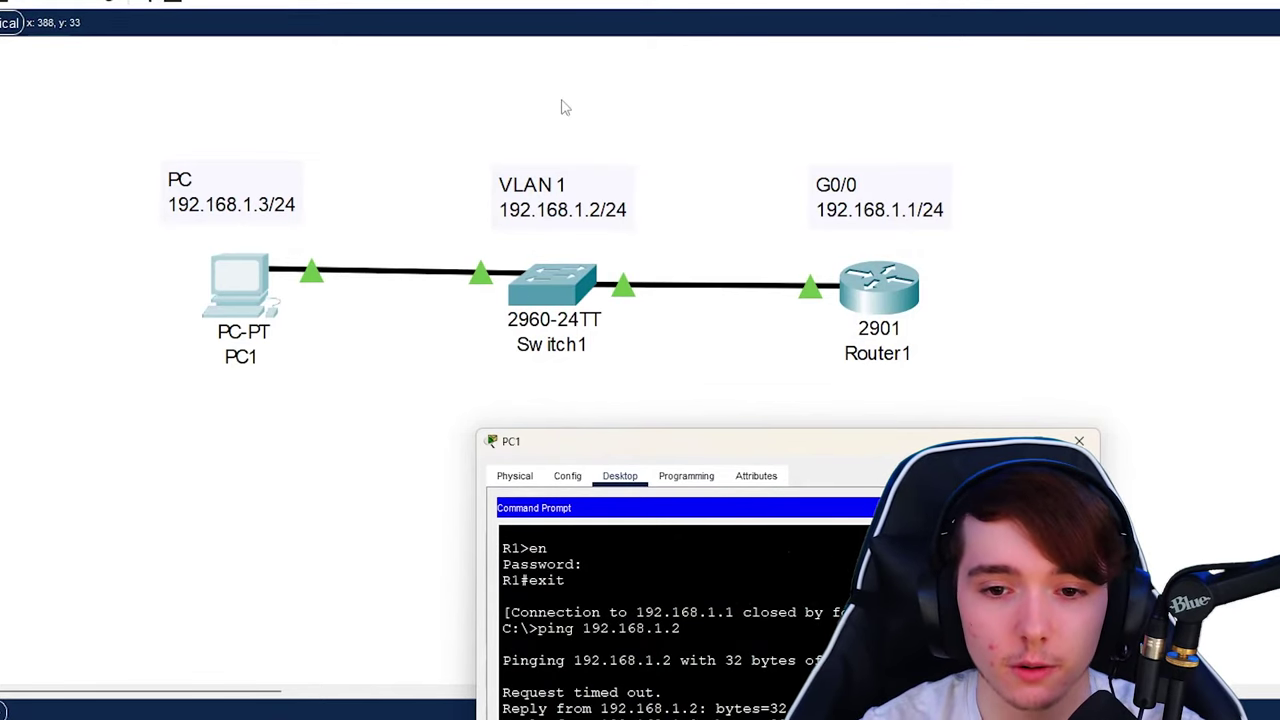
Step: From S1#, SSH to router R1 at 192.168.1.1 as admin and log in
{"action": "left_click_drag", "start_coordinate": [814, 450], "coordinate": [476, 64]}
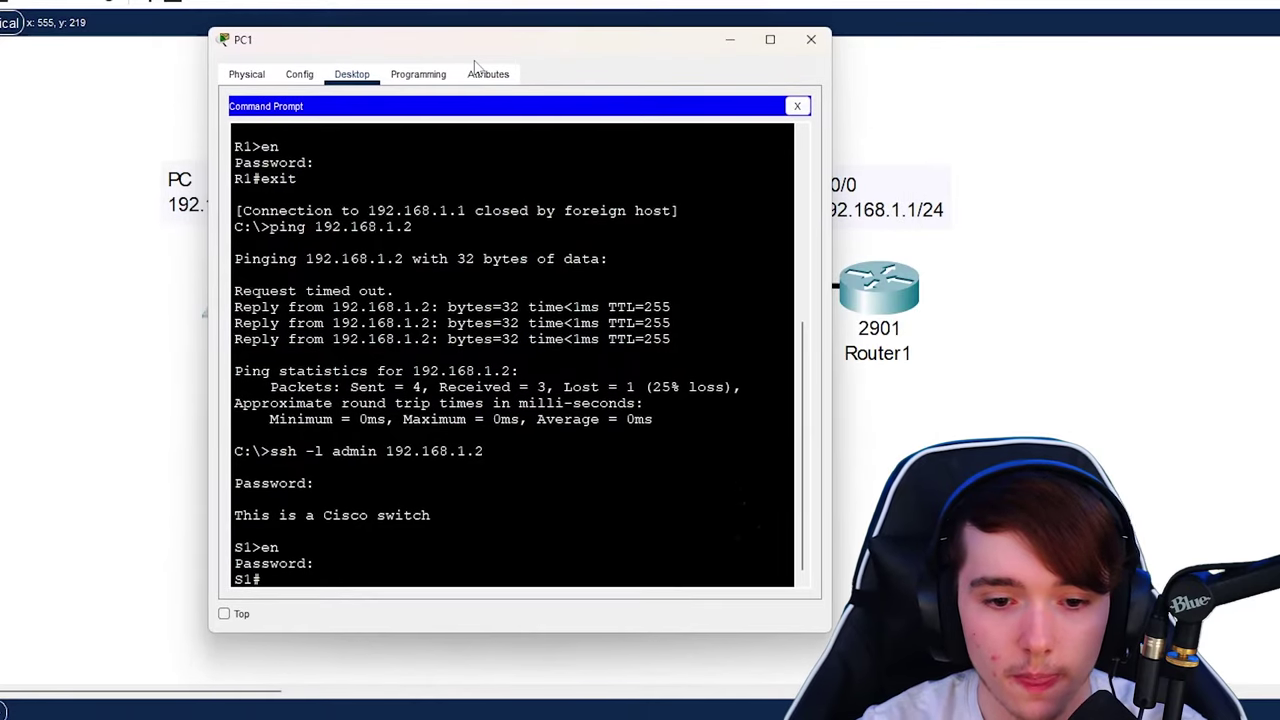
{"action": "type", "text": "ssh -l admin"}
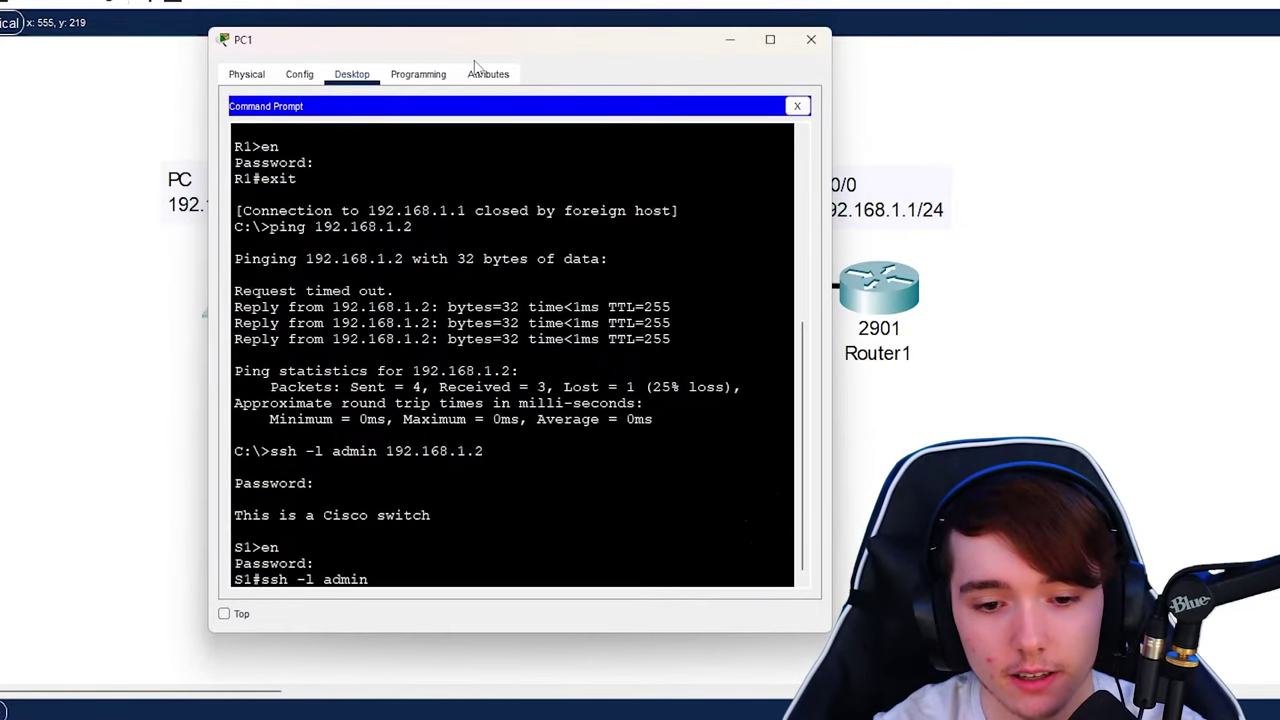
{"action": "type", "text": " 192.168.1.1"}
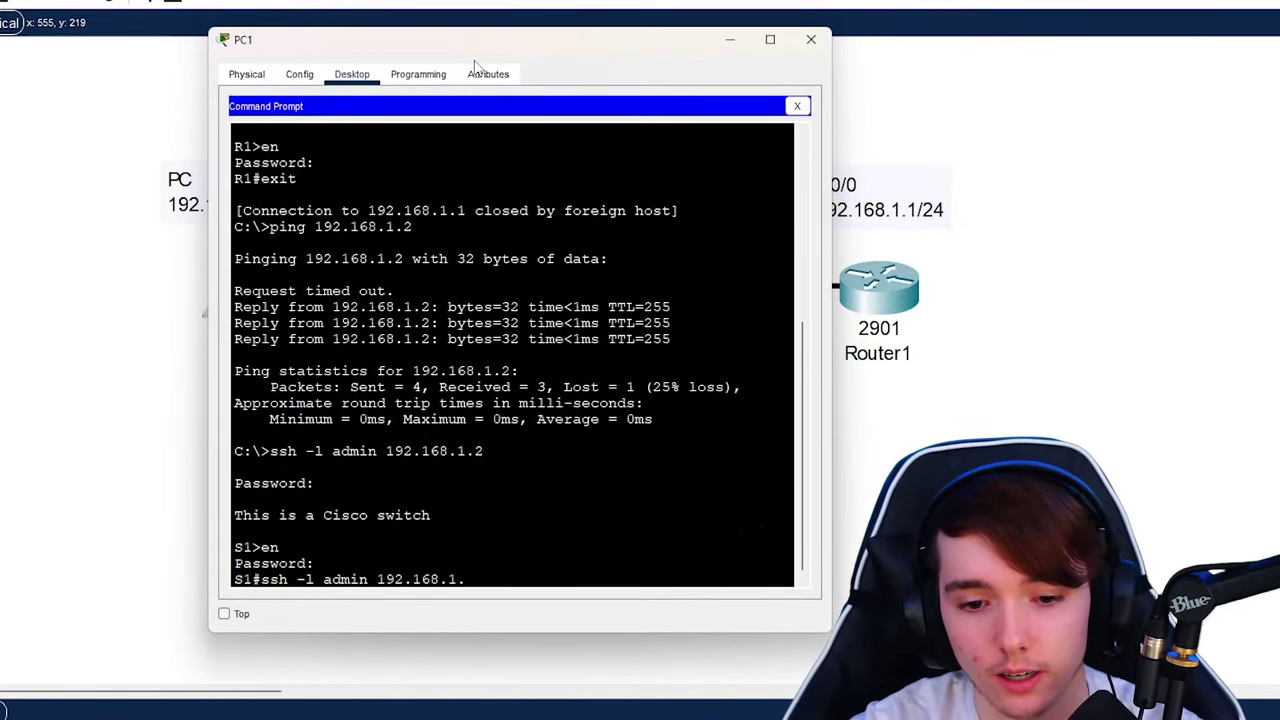
{"action": "key", "text": "Return"}
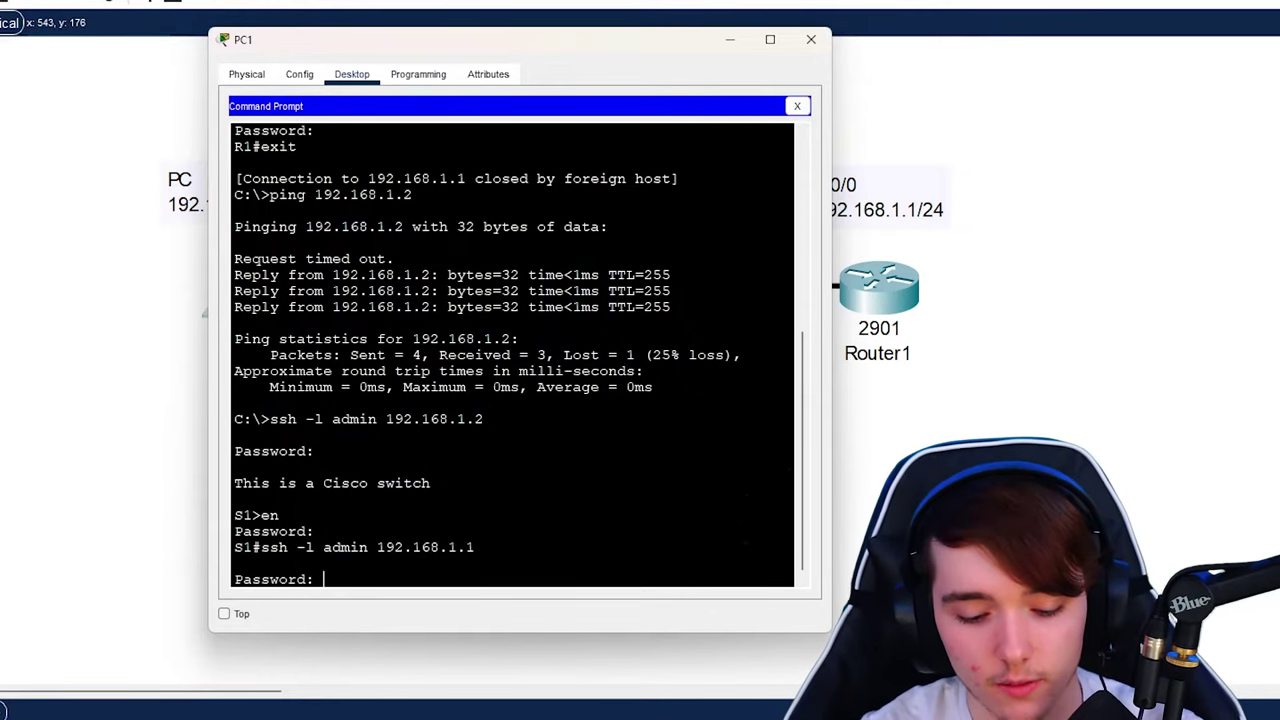
{"action": "key", "text": "Return"}
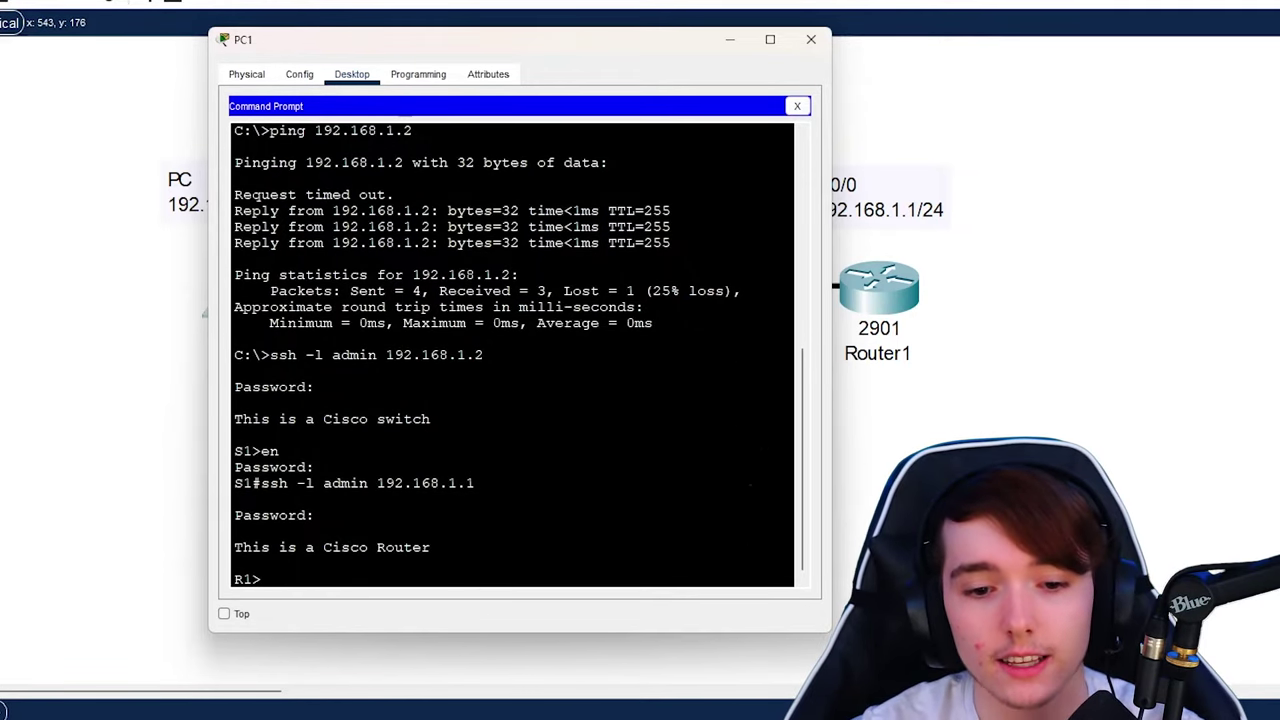
{"action": "left_click_drag", "start_coordinate": [565, 55], "coordinate": [637, 400]}
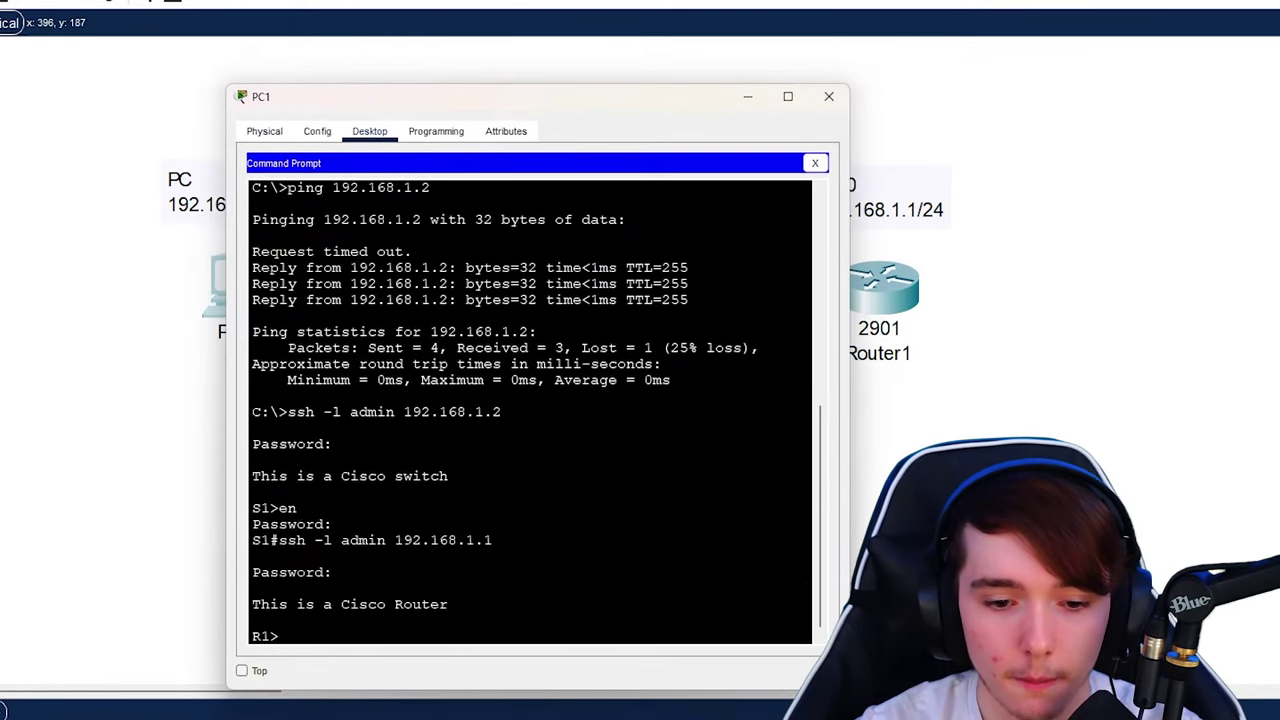
Step: Exit the router and switch SSH sessions back to PC1, recalling the router SSH command
{"action": "type", "text": "exit"}
{"action": "key", "text": "Return"}
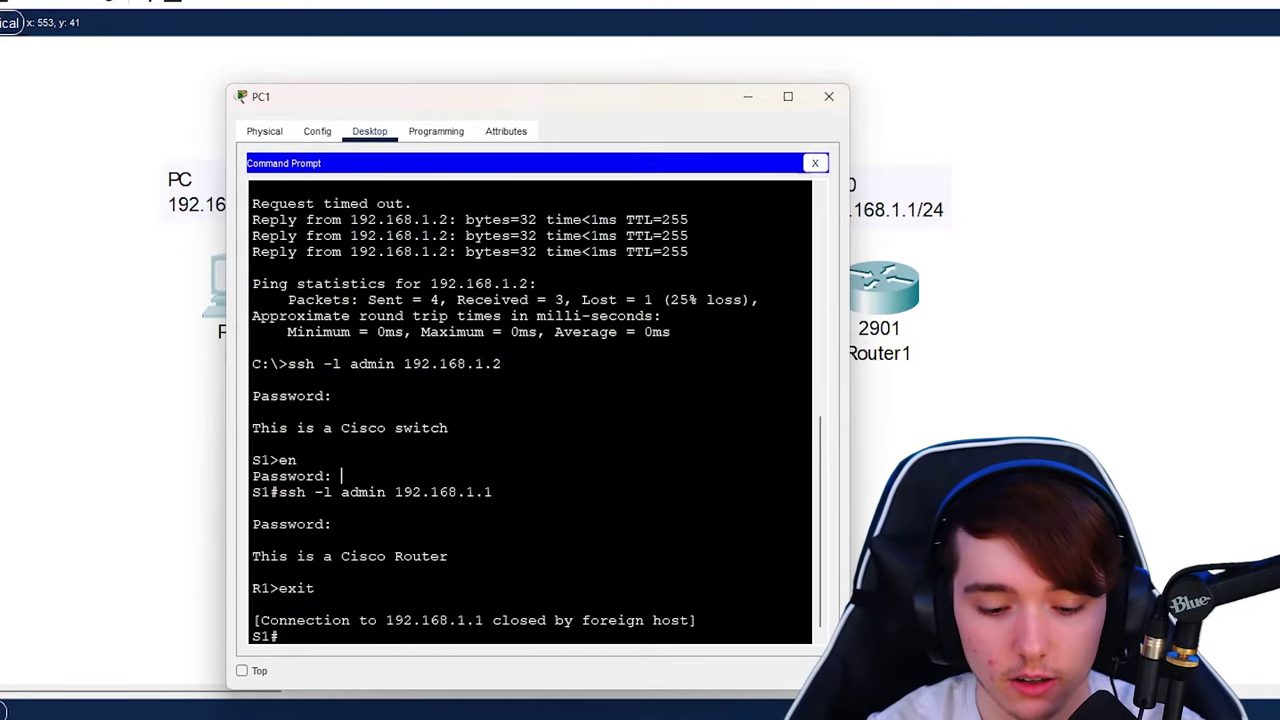
{"action": "type", "text": "exit"}
{"action": "key", "text": "Return"}
{"action": "key", "text": "Up"}
{"action": "key", "text": "Up"}
{"action": "key", "text": "Up"}
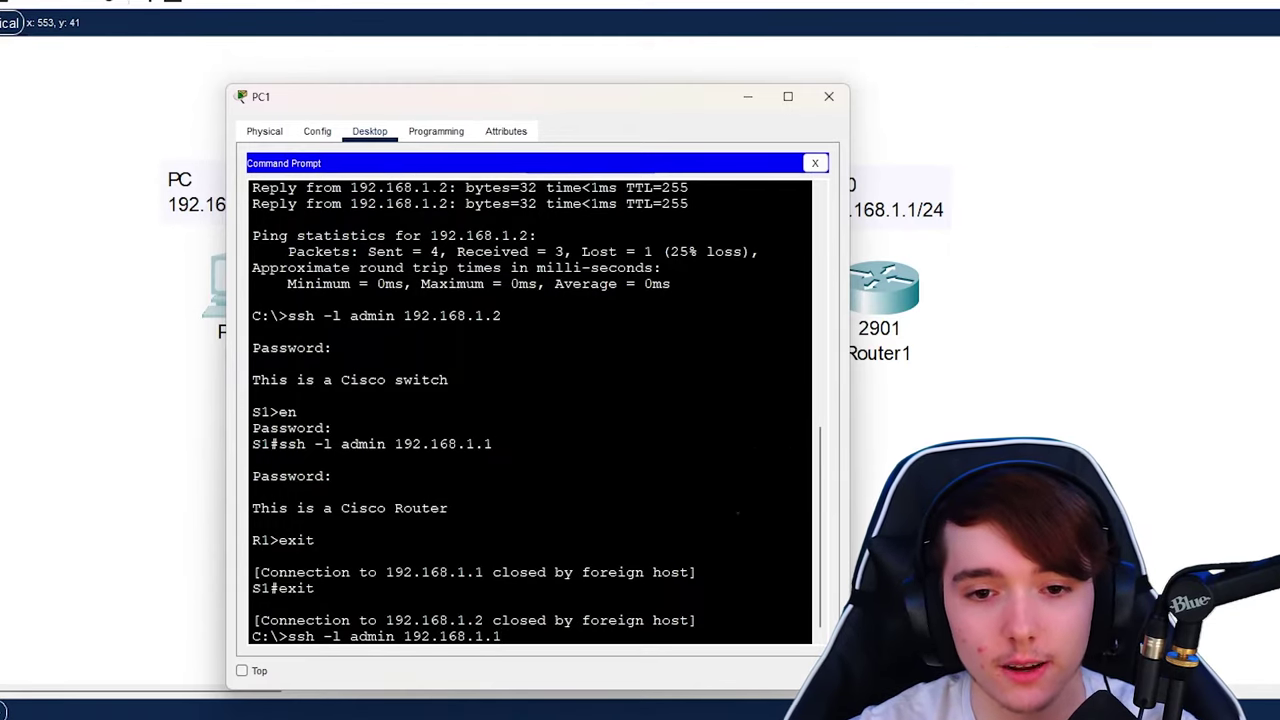
Step: SSH from PC1 into router R1 at 192.168.1.1 and enter privileged mode
{"action": "key", "text": "Return"}
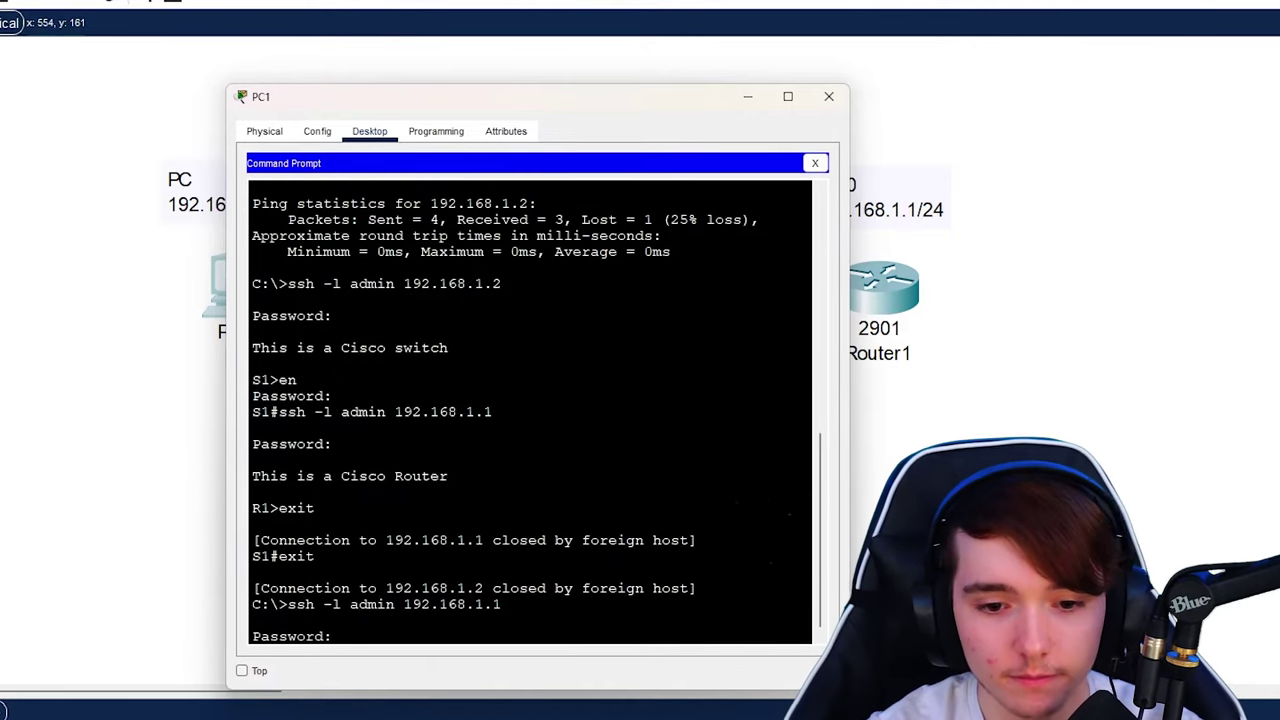
{"action": "key", "text": "Return"}
{"action": "type", "text": "e"}
{"action": "key", "text": "BackSpace"}
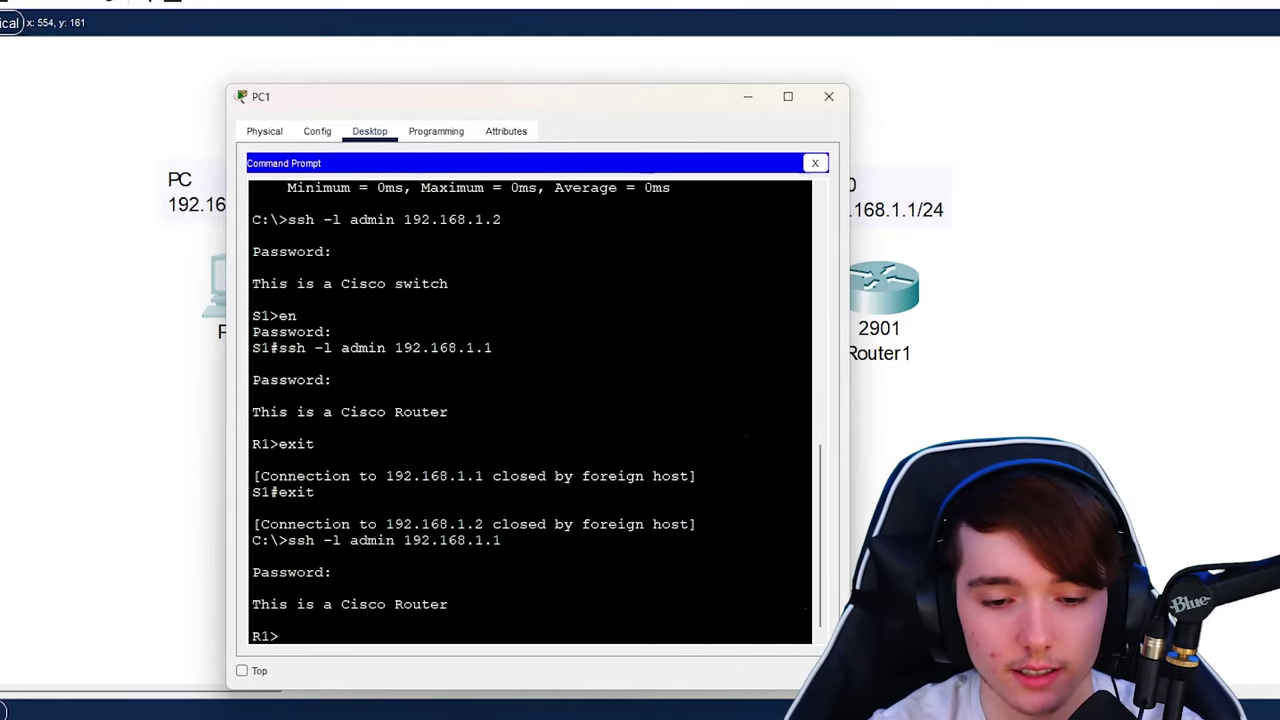
{"action": "type", "text": "en"}
{"action": "key", "text": "Return"}
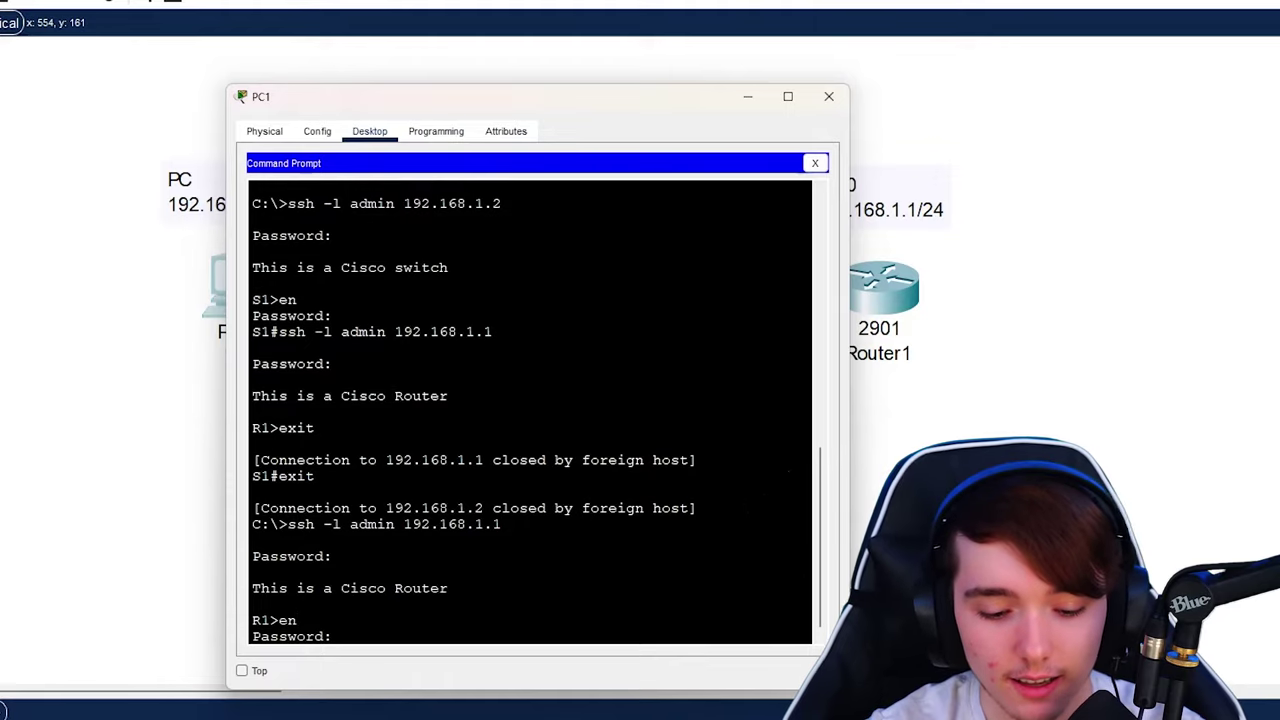
{"action": "key", "text": "Return"}
Step: From R1, SSH as admin to switch S1 at 192.168.1.2 and log in
{"action": "type", "text": "ssh"}
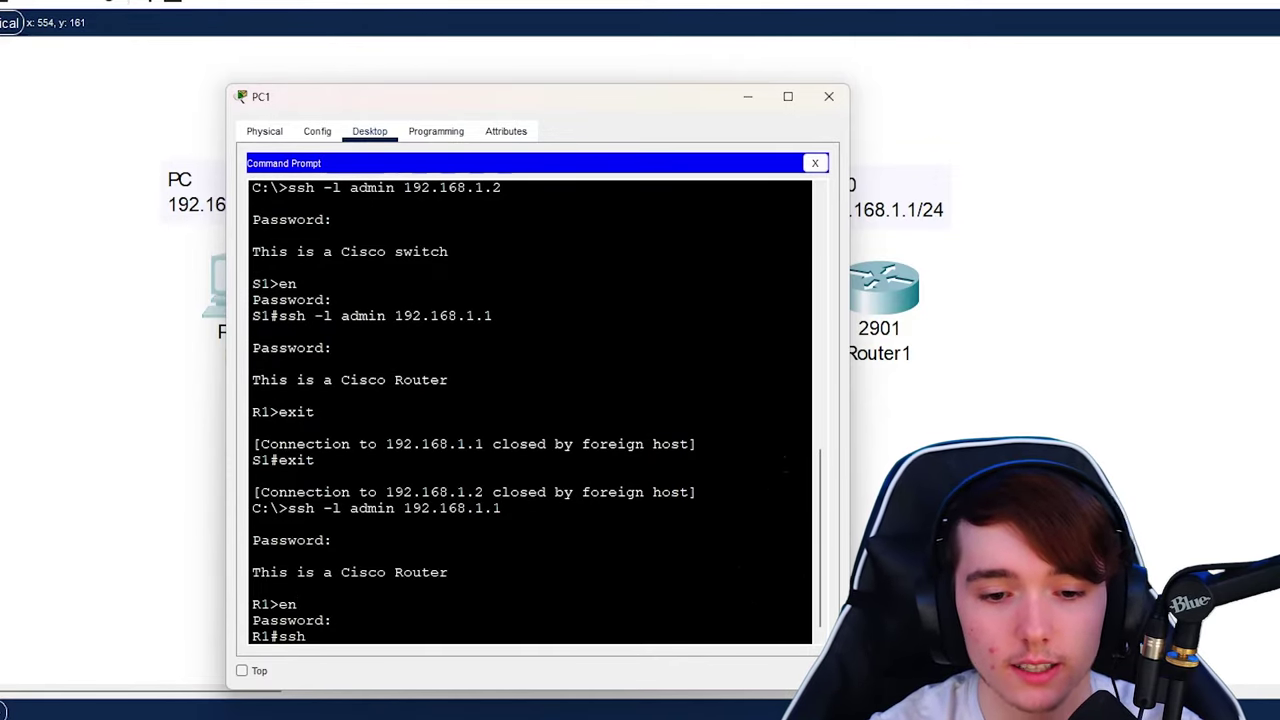
{"action": "type", "text": " -l admin"}
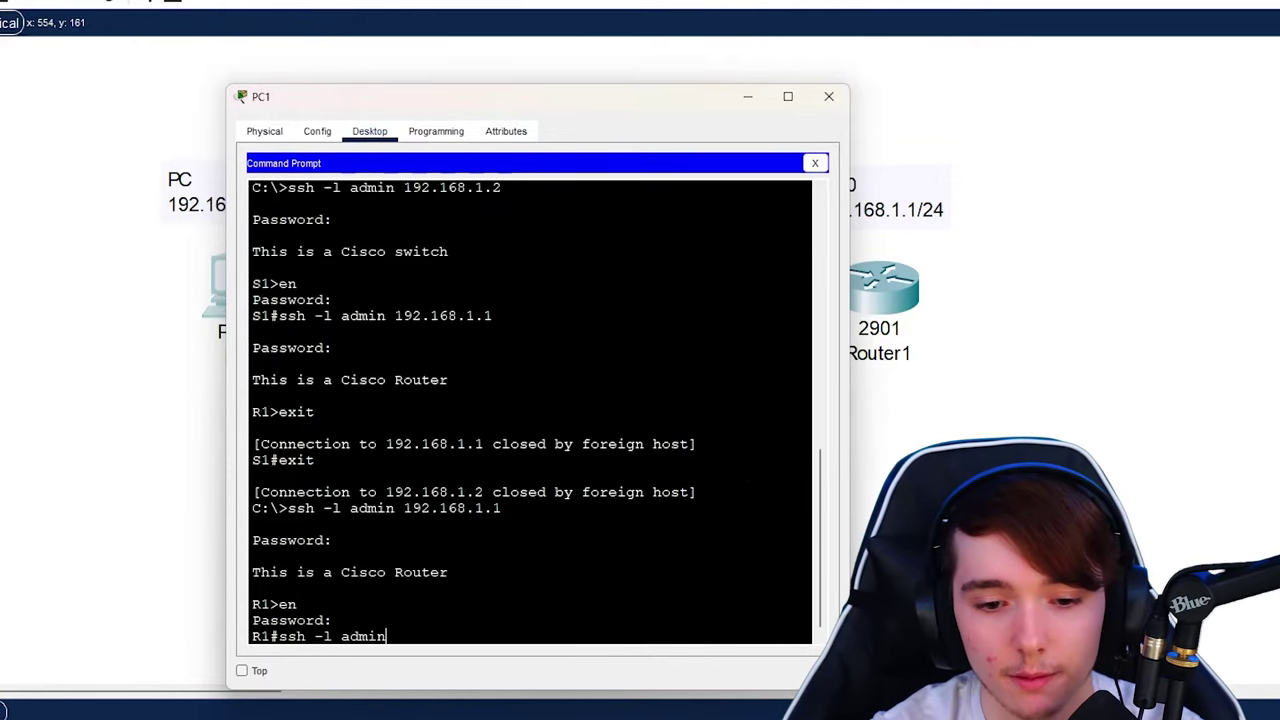
{"action": "type", "text": " 192.168."}
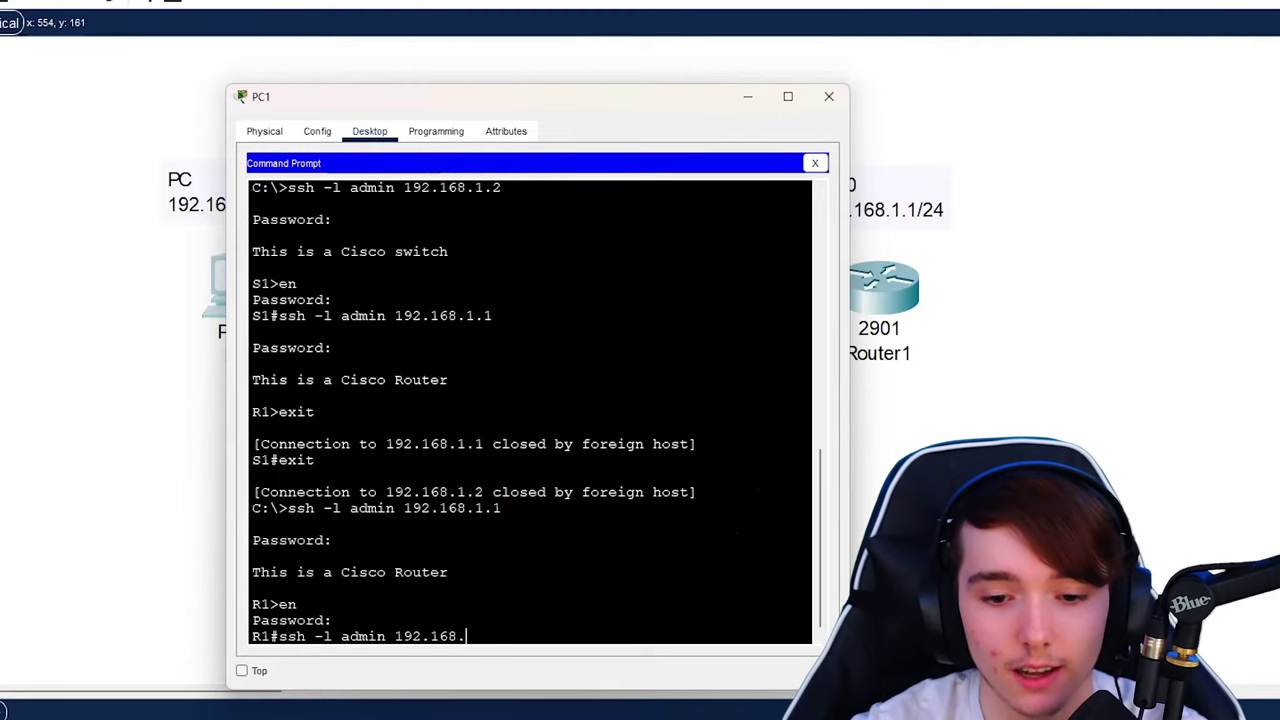
{"action": "type", "text": "1.2"}
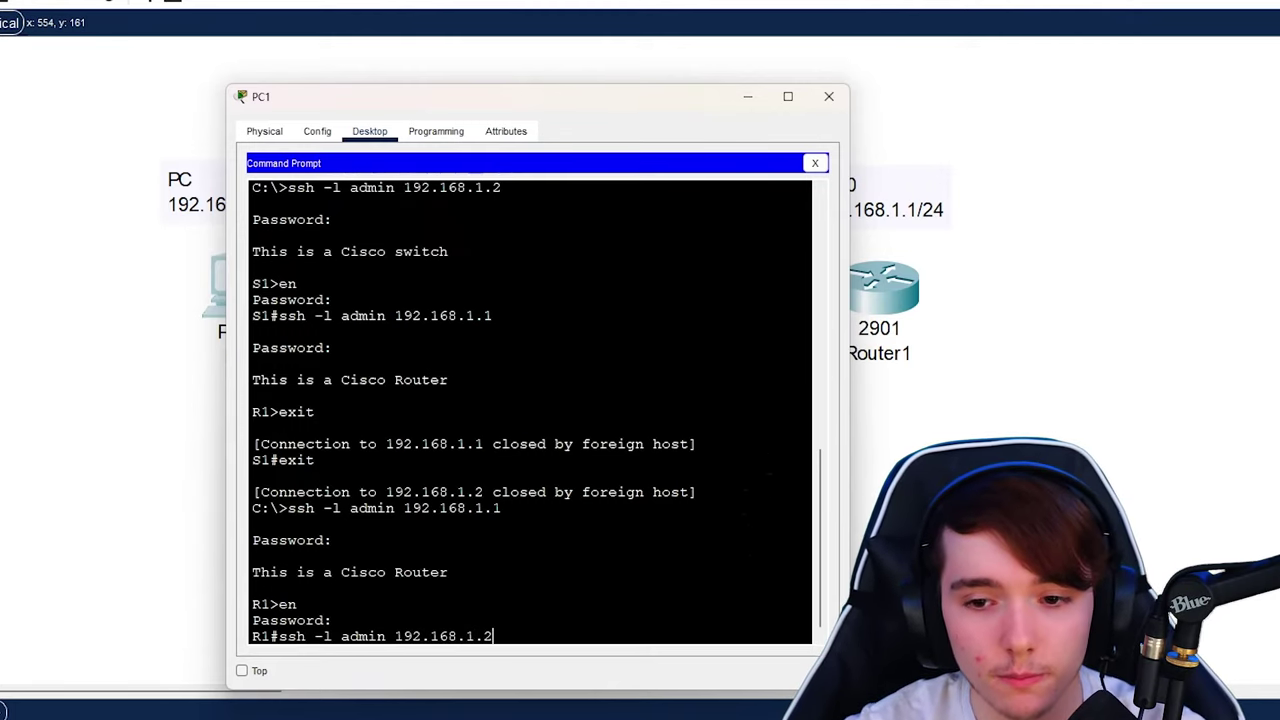
{"action": "left_click_drag", "start_coordinate": [636, 96], "coordinate": [383, 55]}
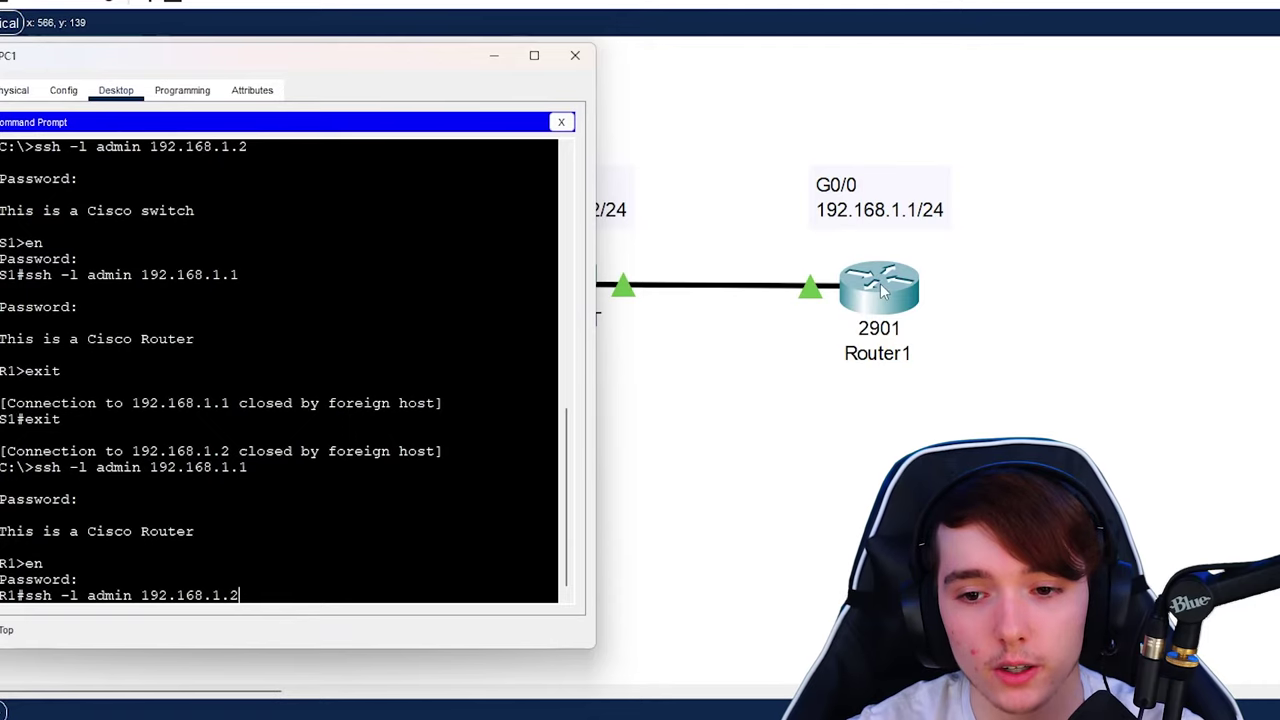
{"action": "key", "text": "Return"}
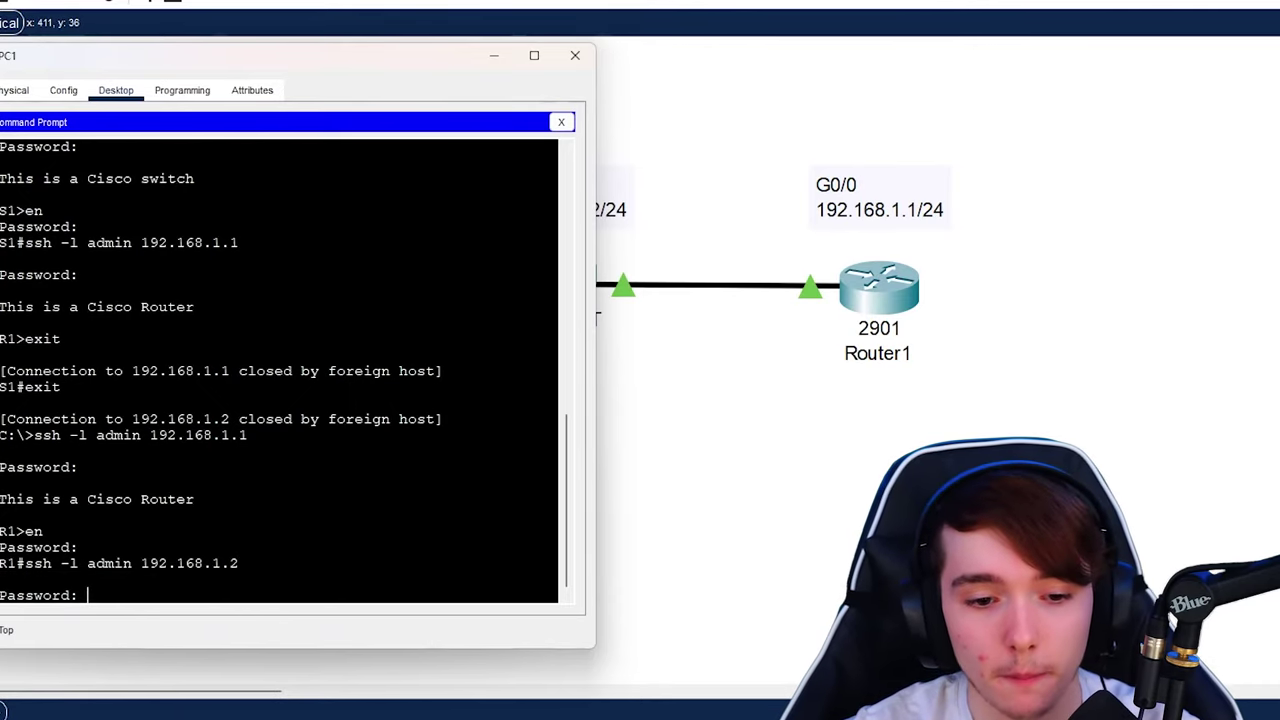
{"action": "key", "text": "Return"}
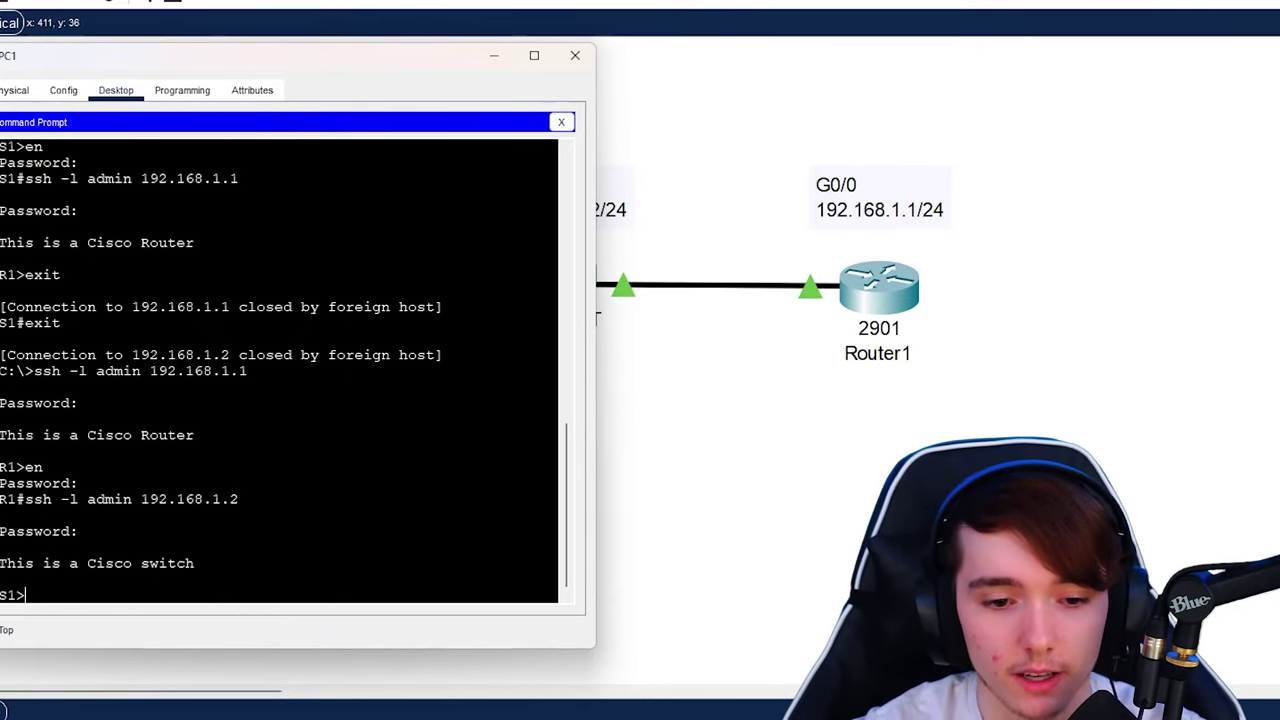
{"action": "left_click_drag", "start_coordinate": [16, 563], "coordinate": [198, 563]}
{"action": "left_click", "coordinate": [190, 585]}
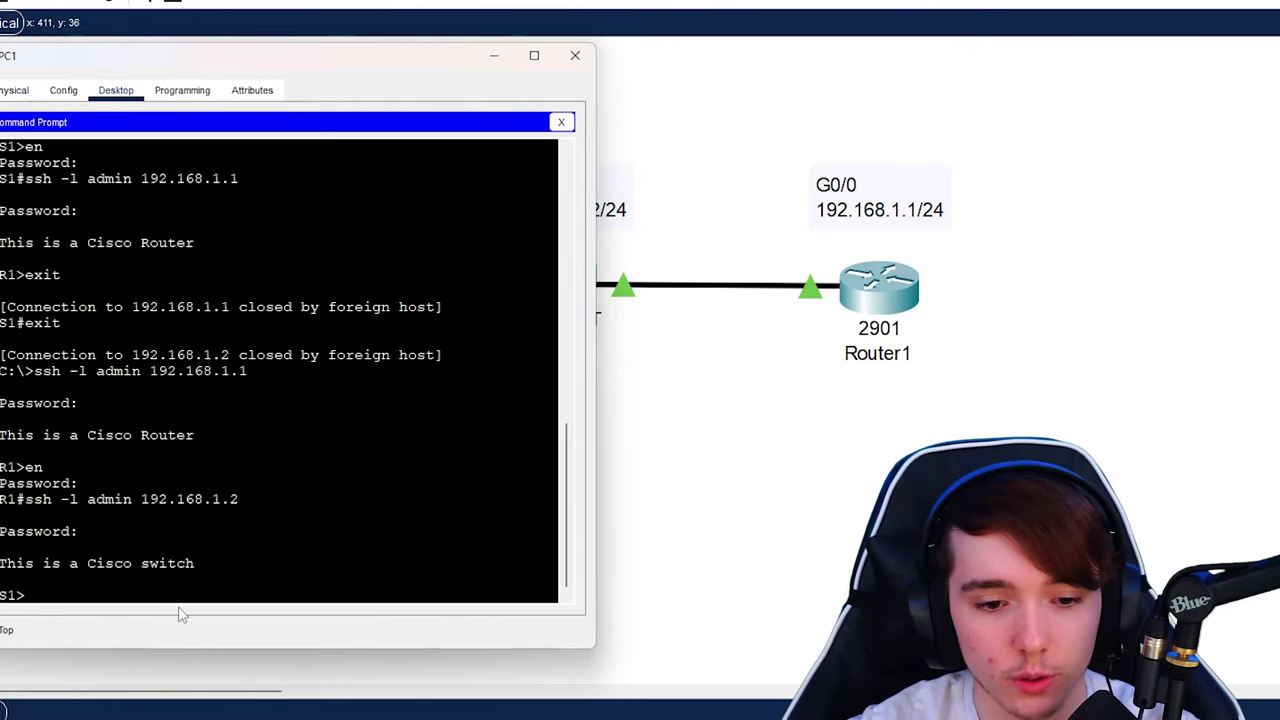
{"action": "left_click", "coordinate": [575, 55]}
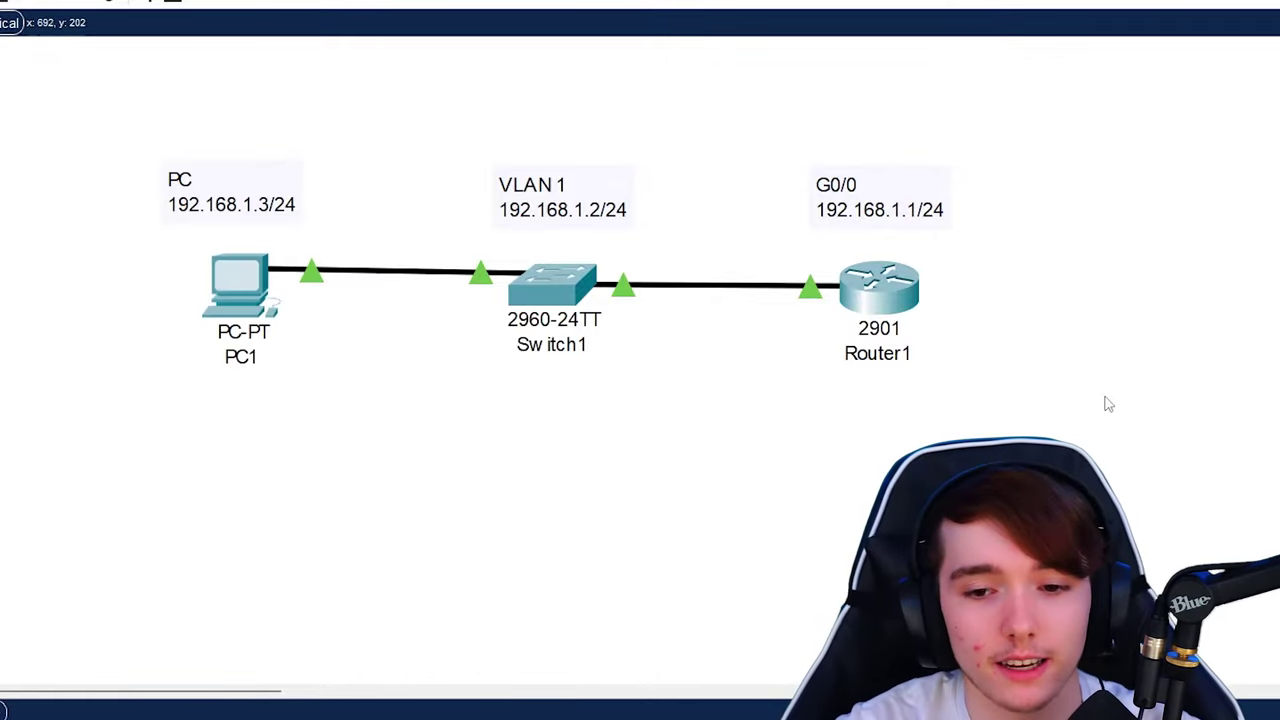
Step: Clear PC1's window away so the PC1–Switch1–Router1 topology is fully visible
{"action": "left_click_drag", "start_coordinate": [1104, 392], "coordinate": [177, 251]}
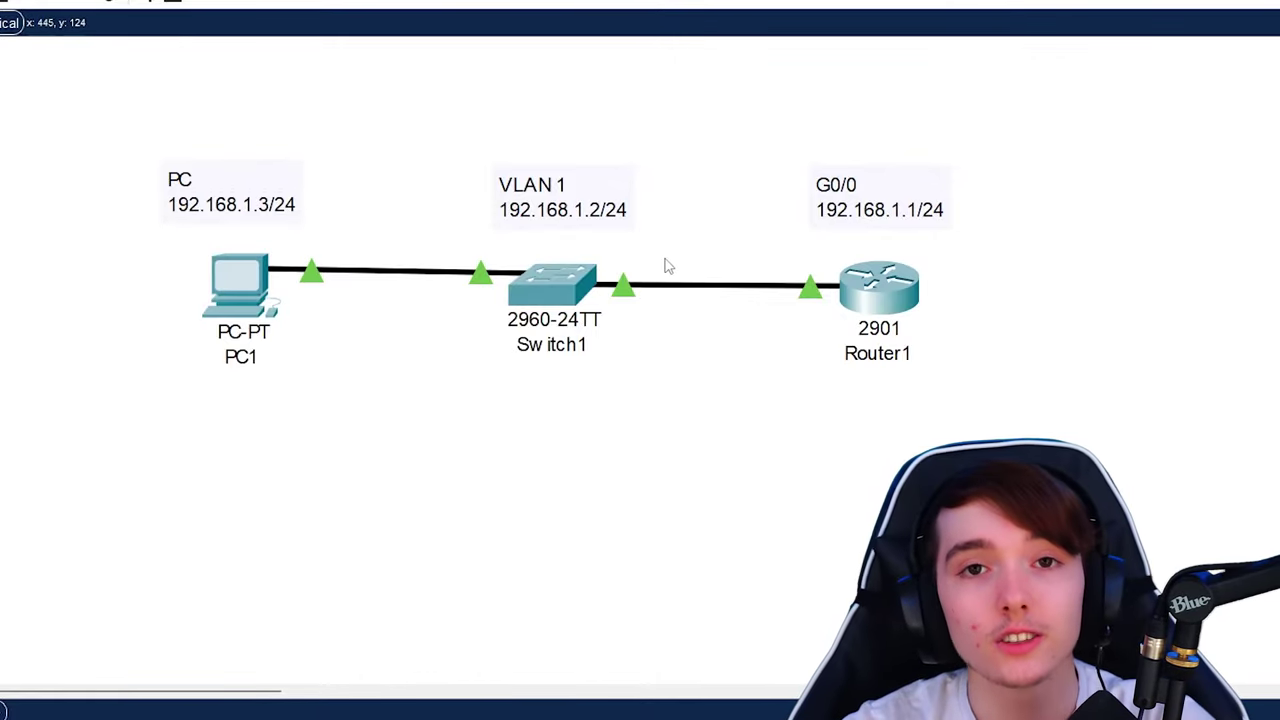